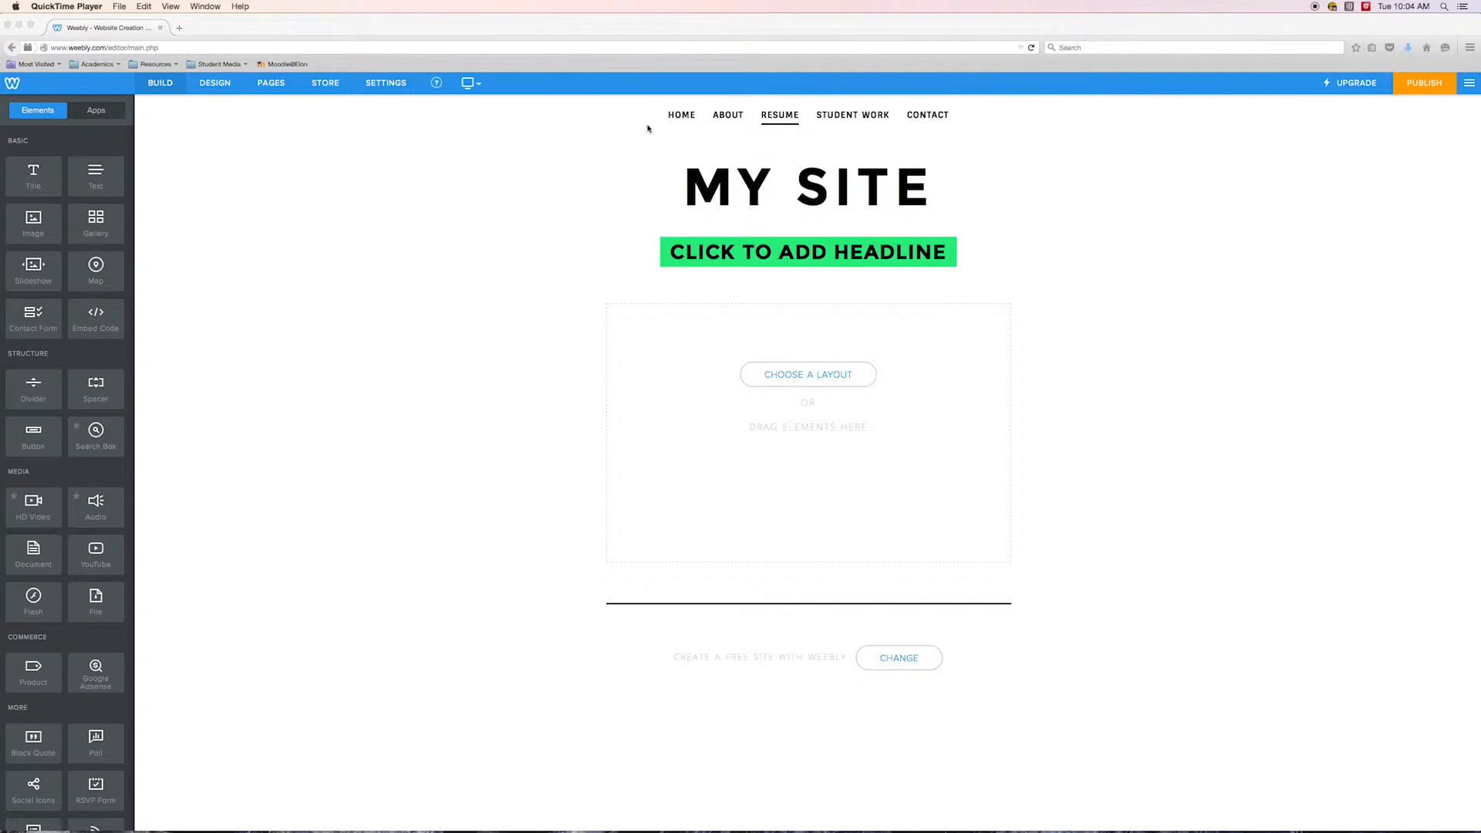
left_click(1071, 160)
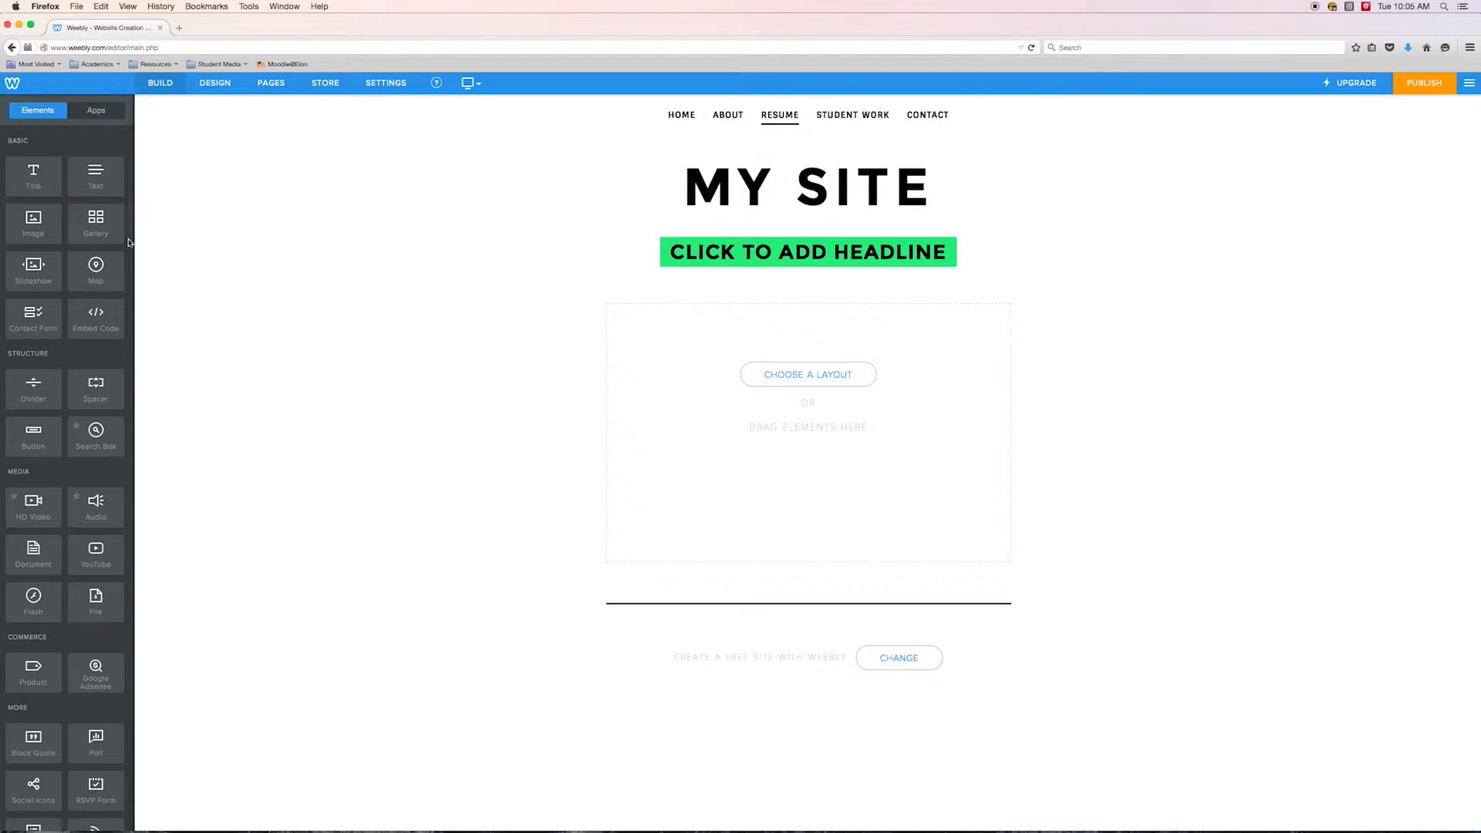
mouse_move(131, 235)
left_mouse_down()
mouse_move(131, 324)
mouse_move(129, 230)
left_mouse_up()
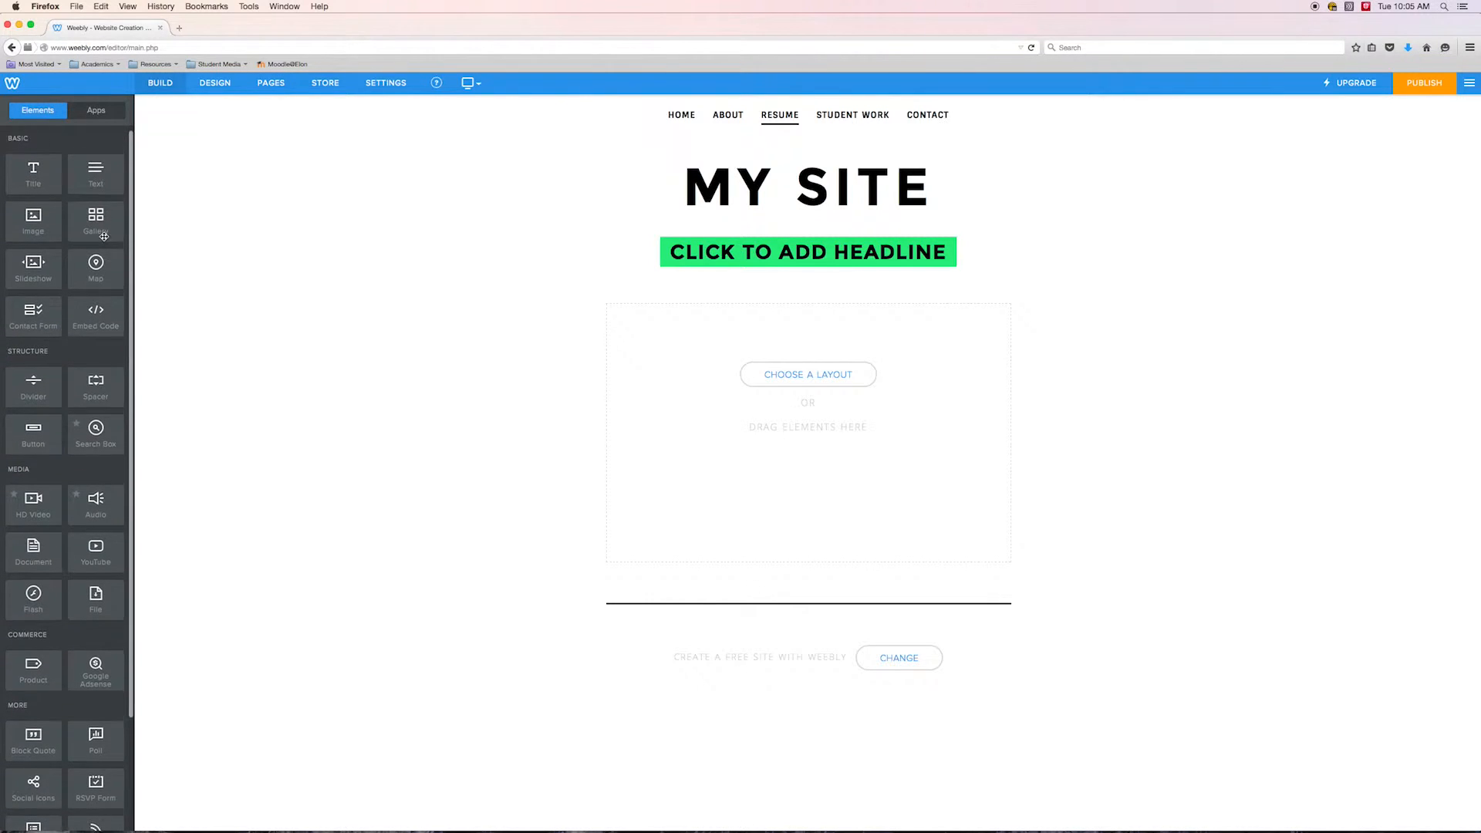
Scroll through the elements panel to review the available Basic, Structure, Media, Commerce and More elements
scroll(93, 224, "down", 2)
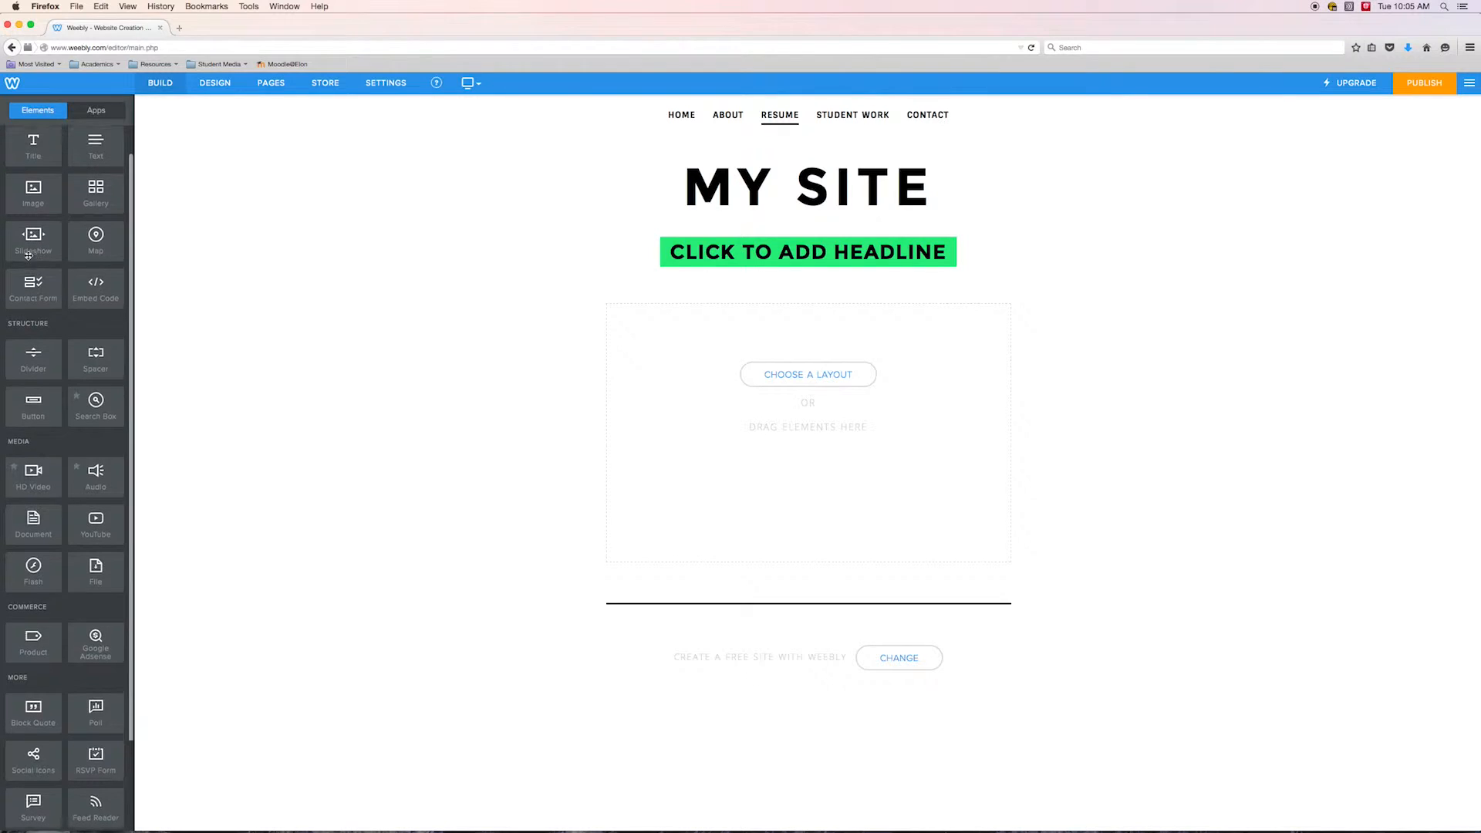
scroll(61, 262, "down", 1)
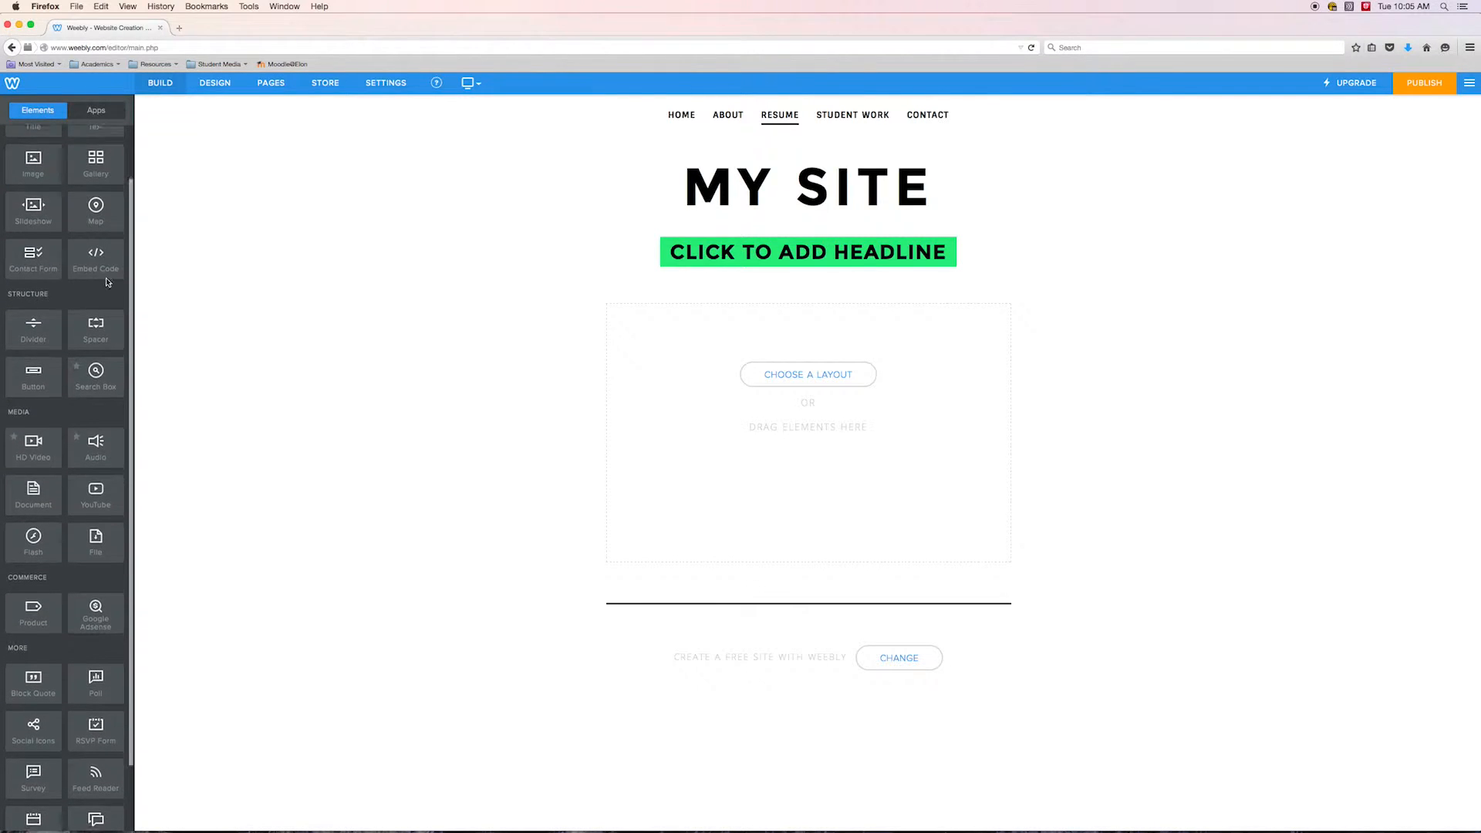
scroll(103, 284, "down", 1)
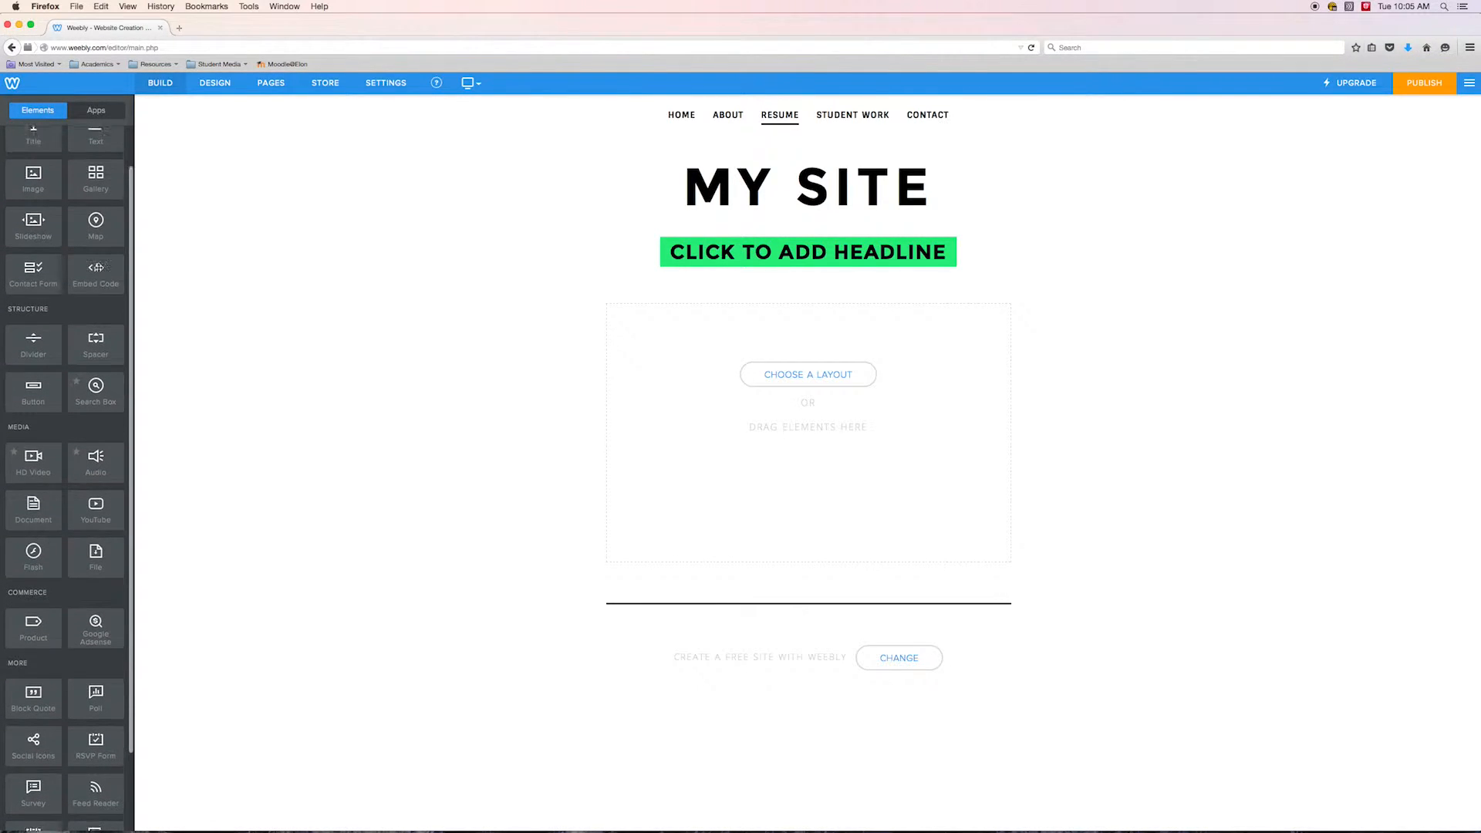
scroll(100, 278, "up", 1)
scroll(94, 277, "down", 1)
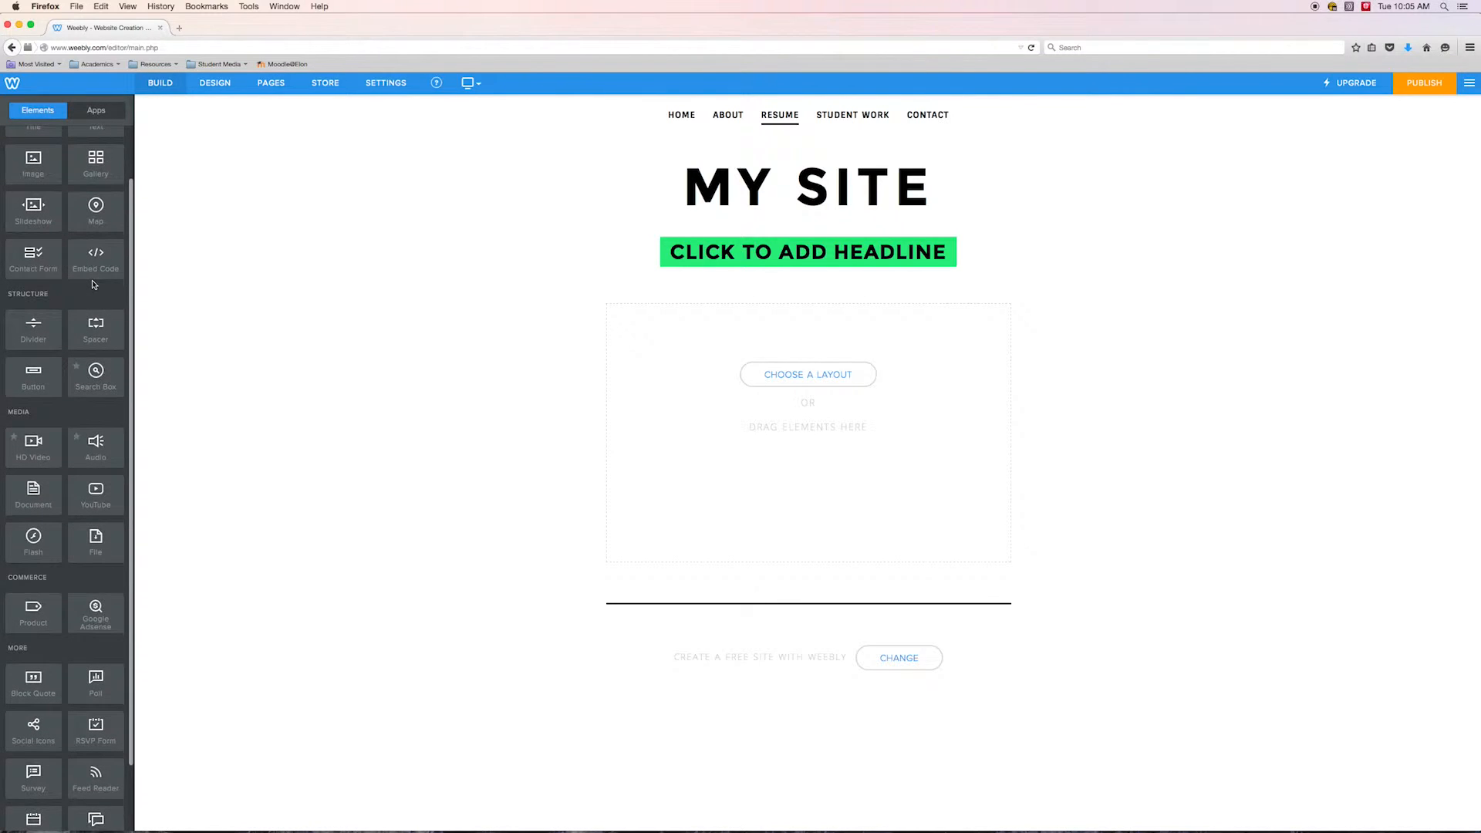
scroll(92, 276, "up", 1)
scroll(94, 279, "down", 1)
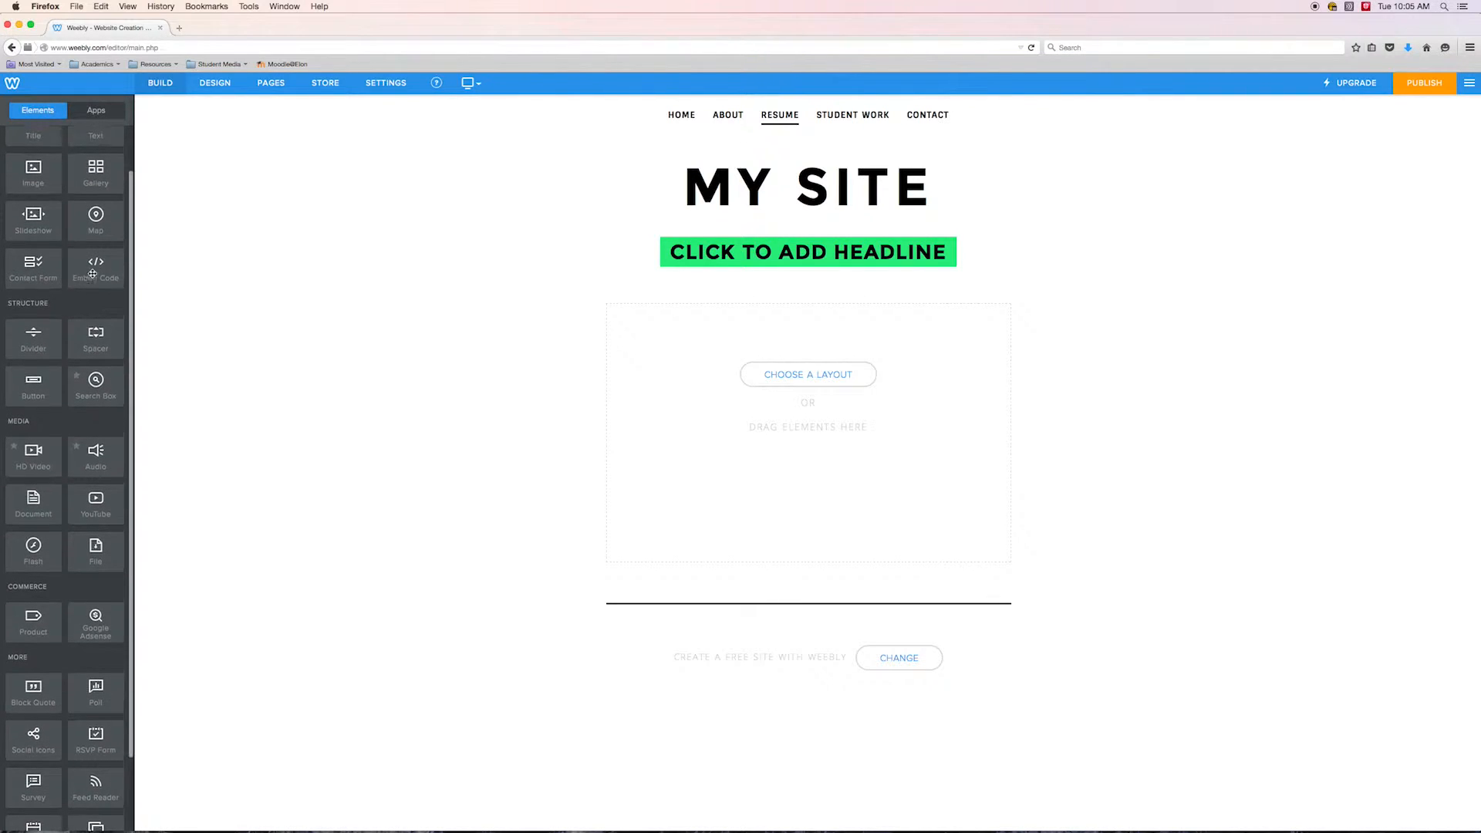
scroll(95, 280, "up", 1)
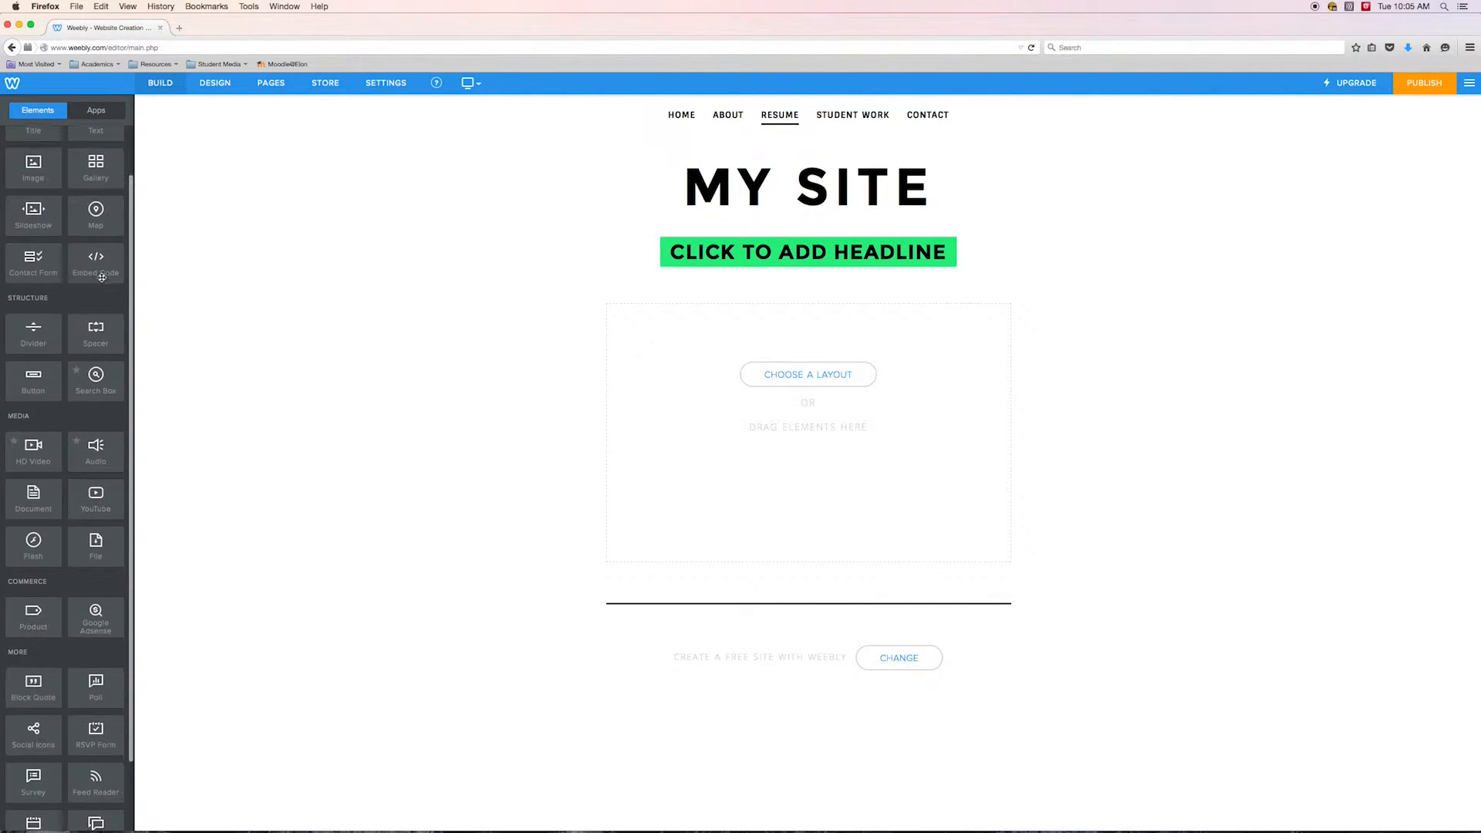
scroll(100, 309, "down", 4)
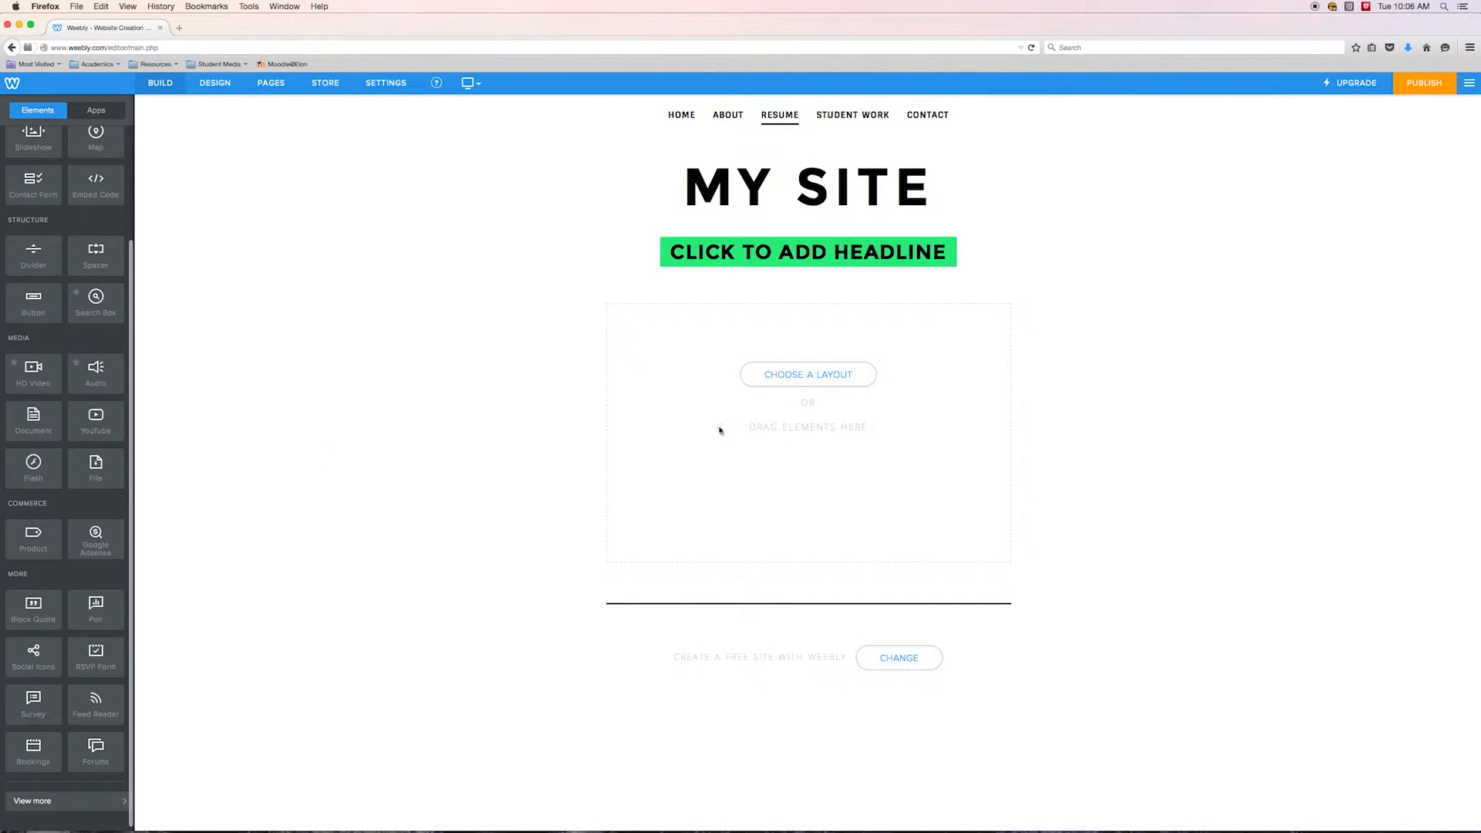
scroll(119, 407, "up", 1)
scroll(119, 408, "down", 1)
scroll(119, 378, "up", 2)
scroll(94, 398, "down", 2)
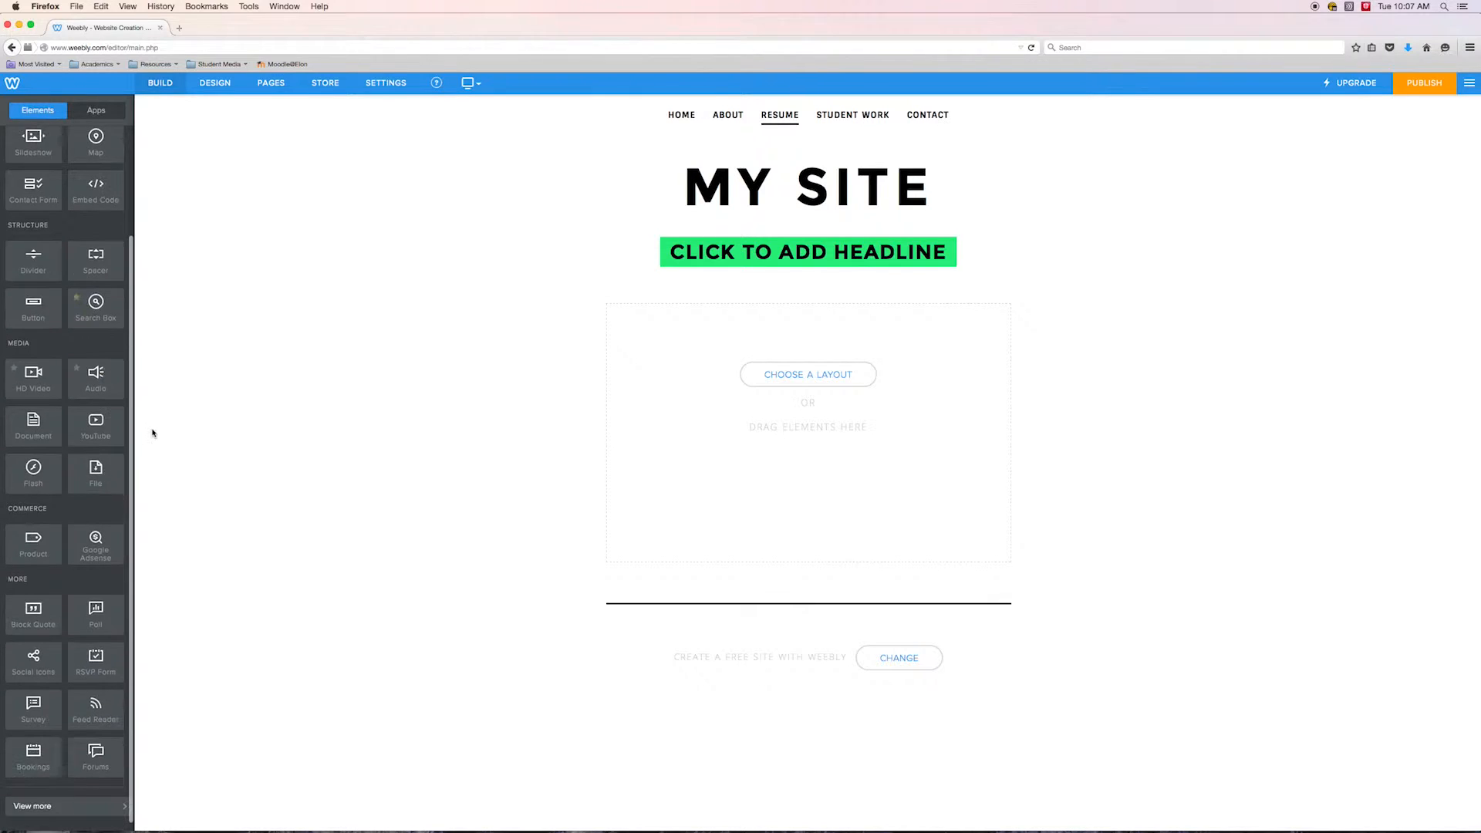
scroll(92, 421, "up", 1)
scroll(41, 408, "down", 1)
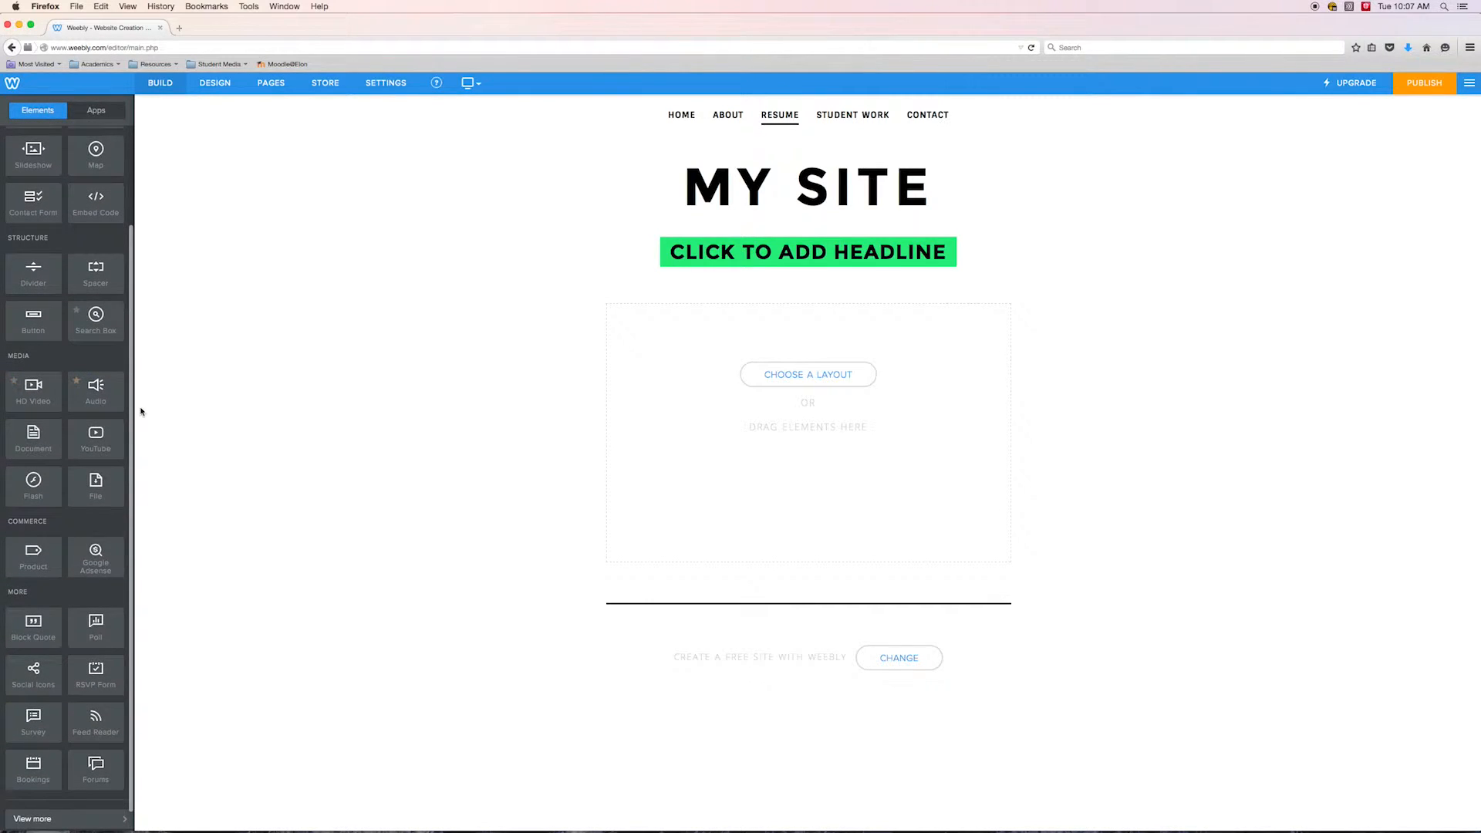
scroll(91, 507, "down", 1)
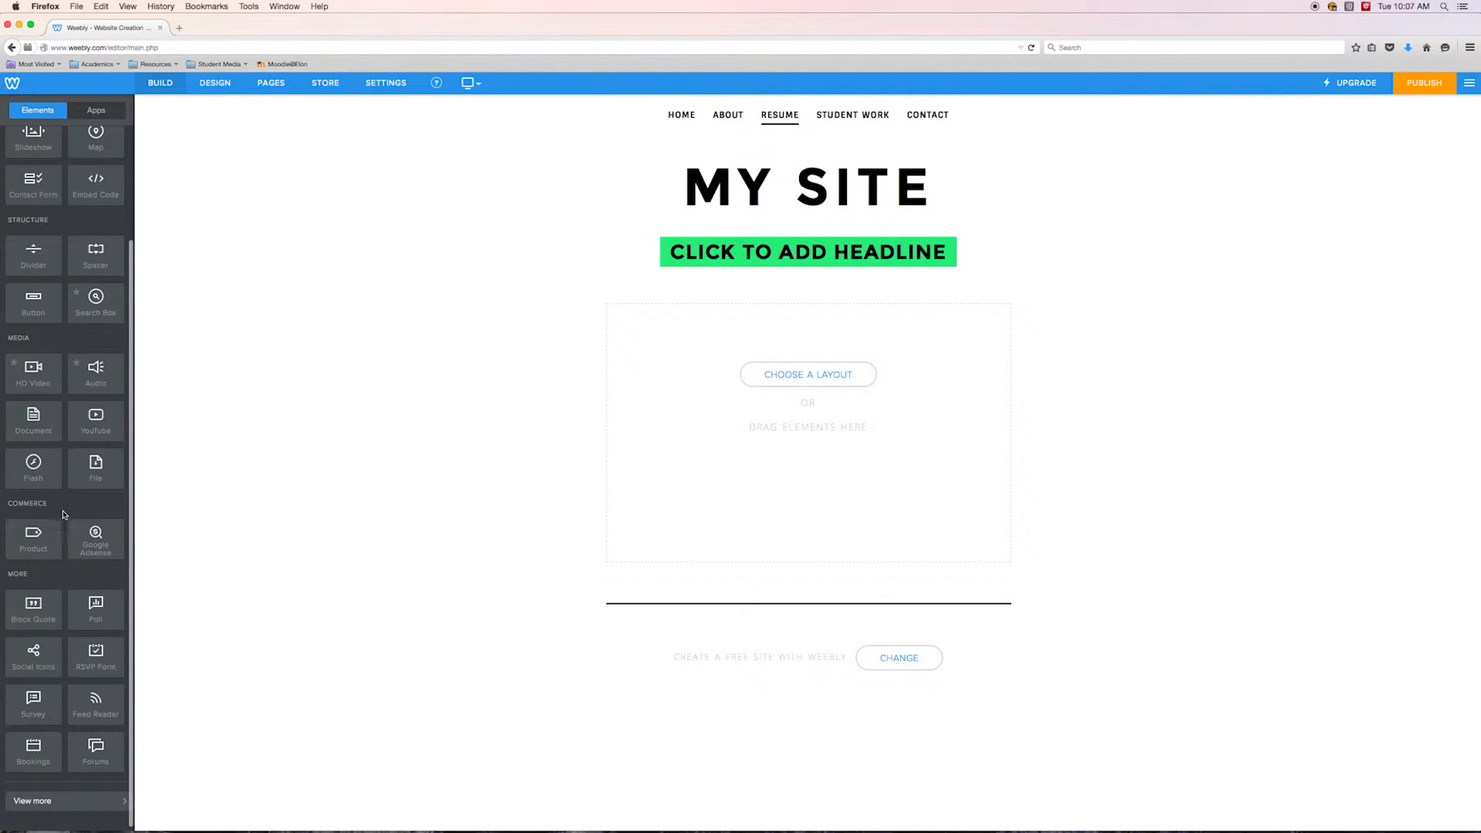
scroll(71, 444, "up", 1)
scroll(62, 420, "down", 1)
scroll(142, 458, "up", 2)
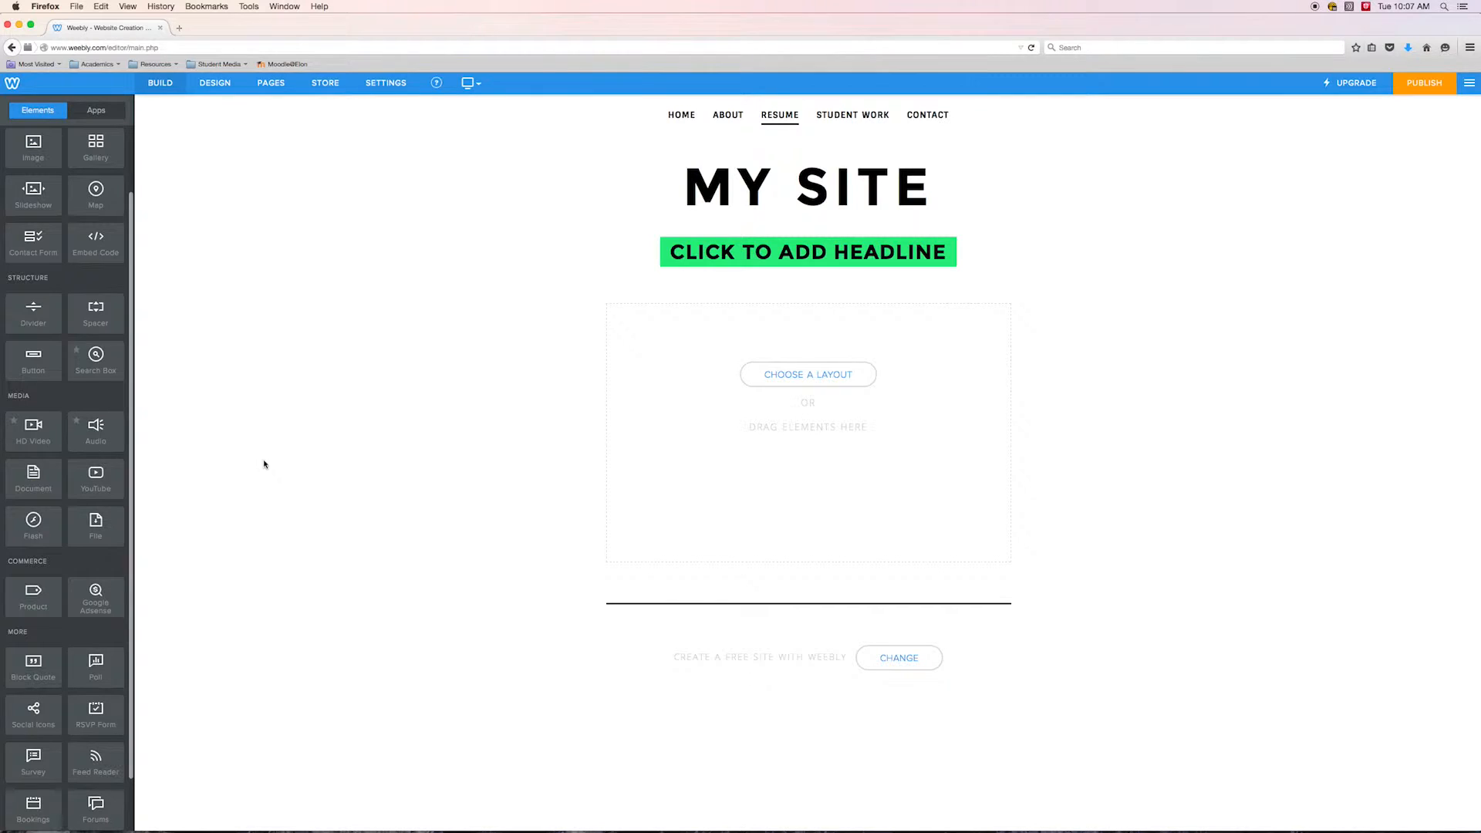
scroll(223, 407, "down", 2)
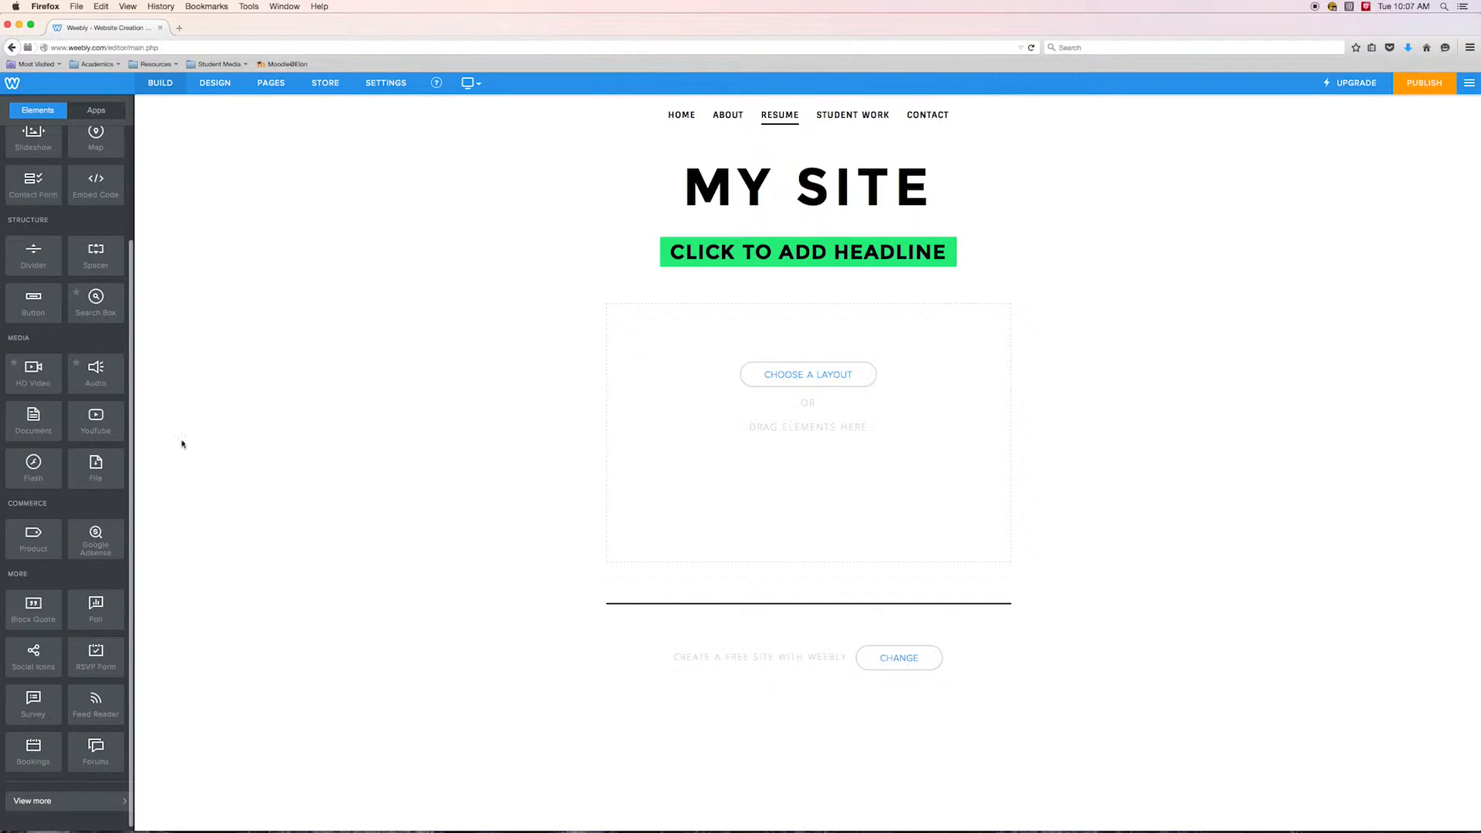
scroll(134, 396, "up", 2)
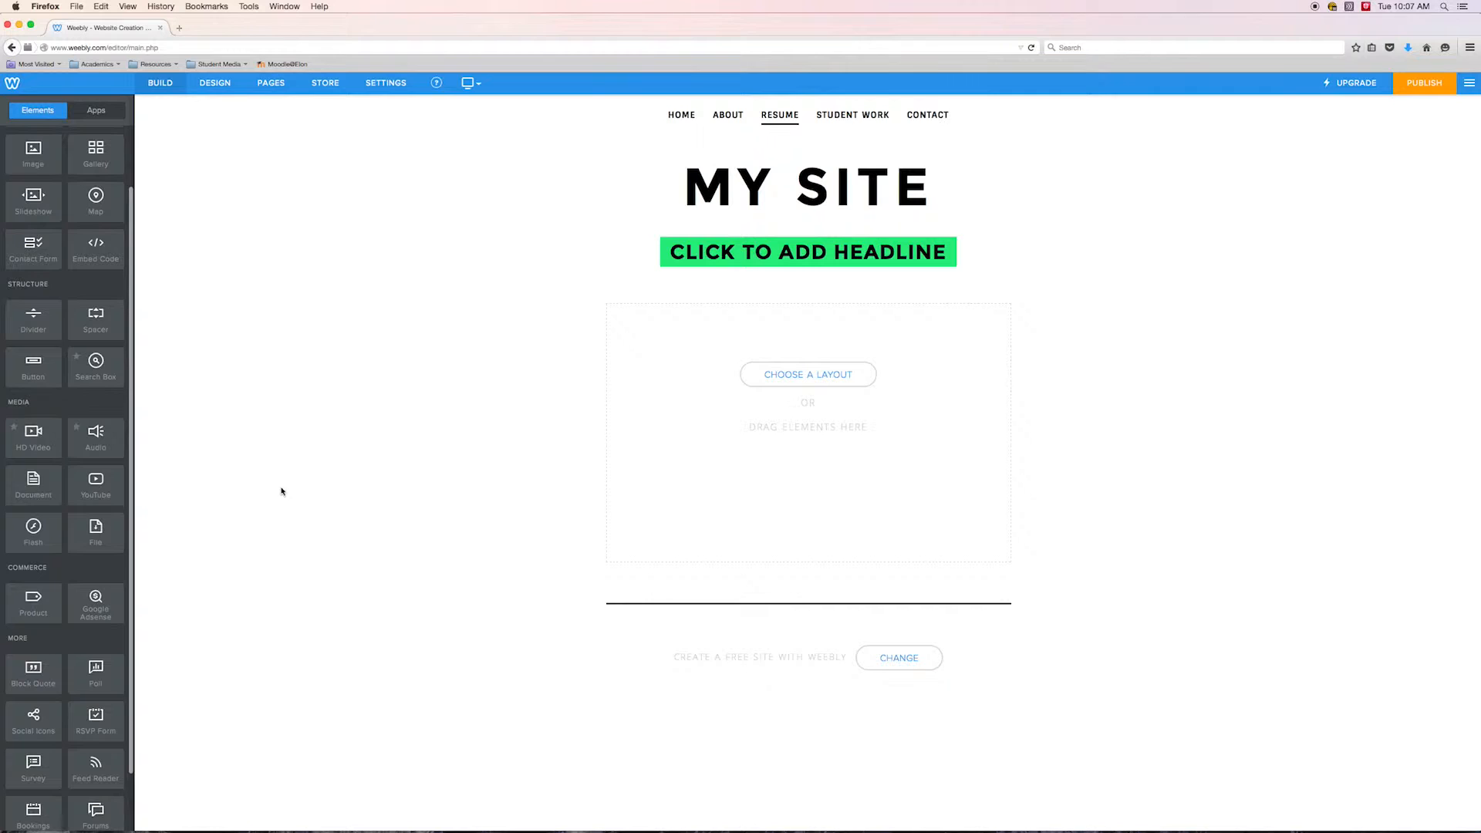
scroll(122, 509, "down", 2)
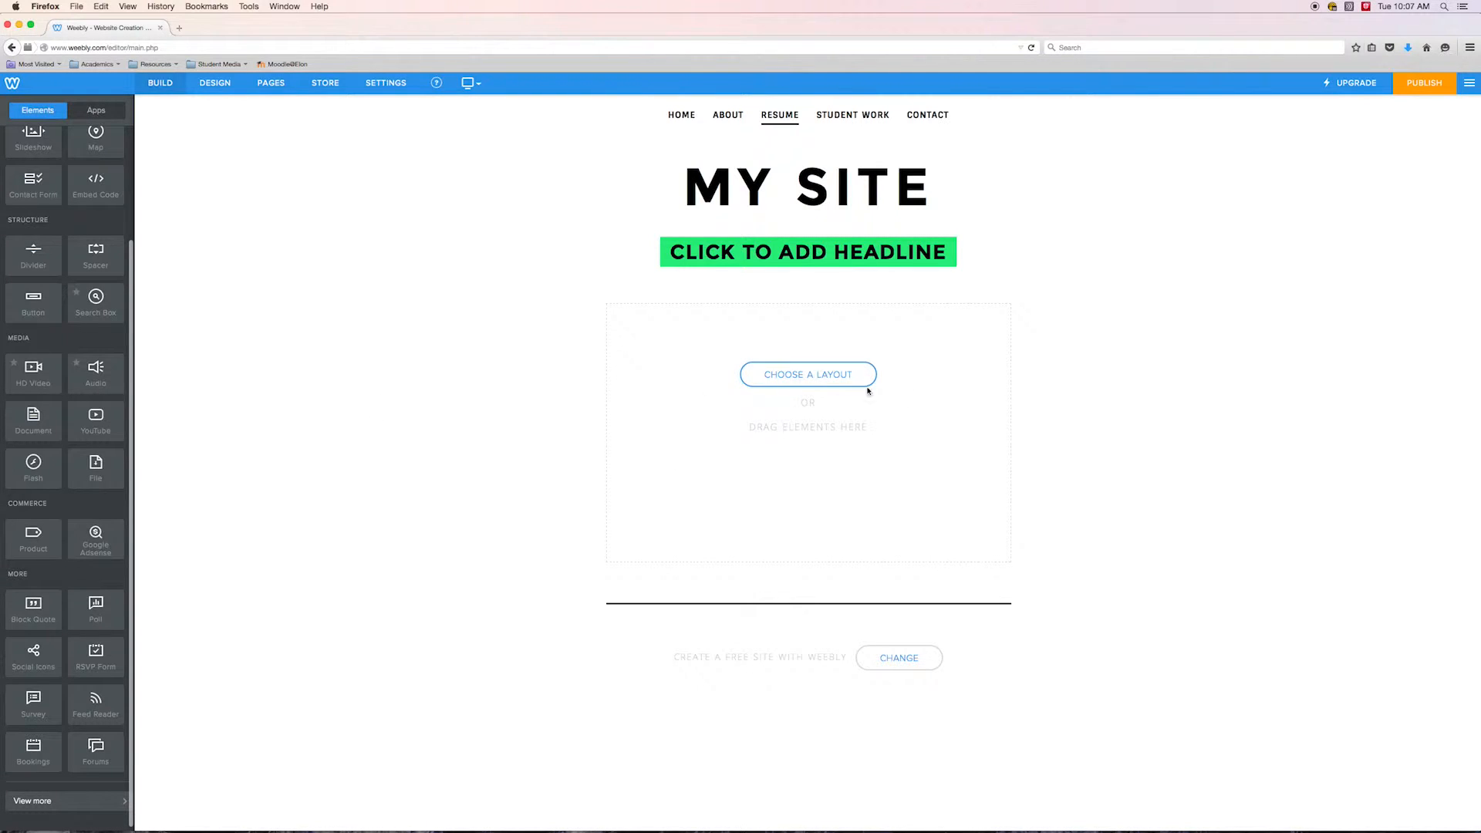
Open the layout chooser and browse the About, Services, Contact, Menu and Portfolio layouts, then close it
left_click(800, 377)
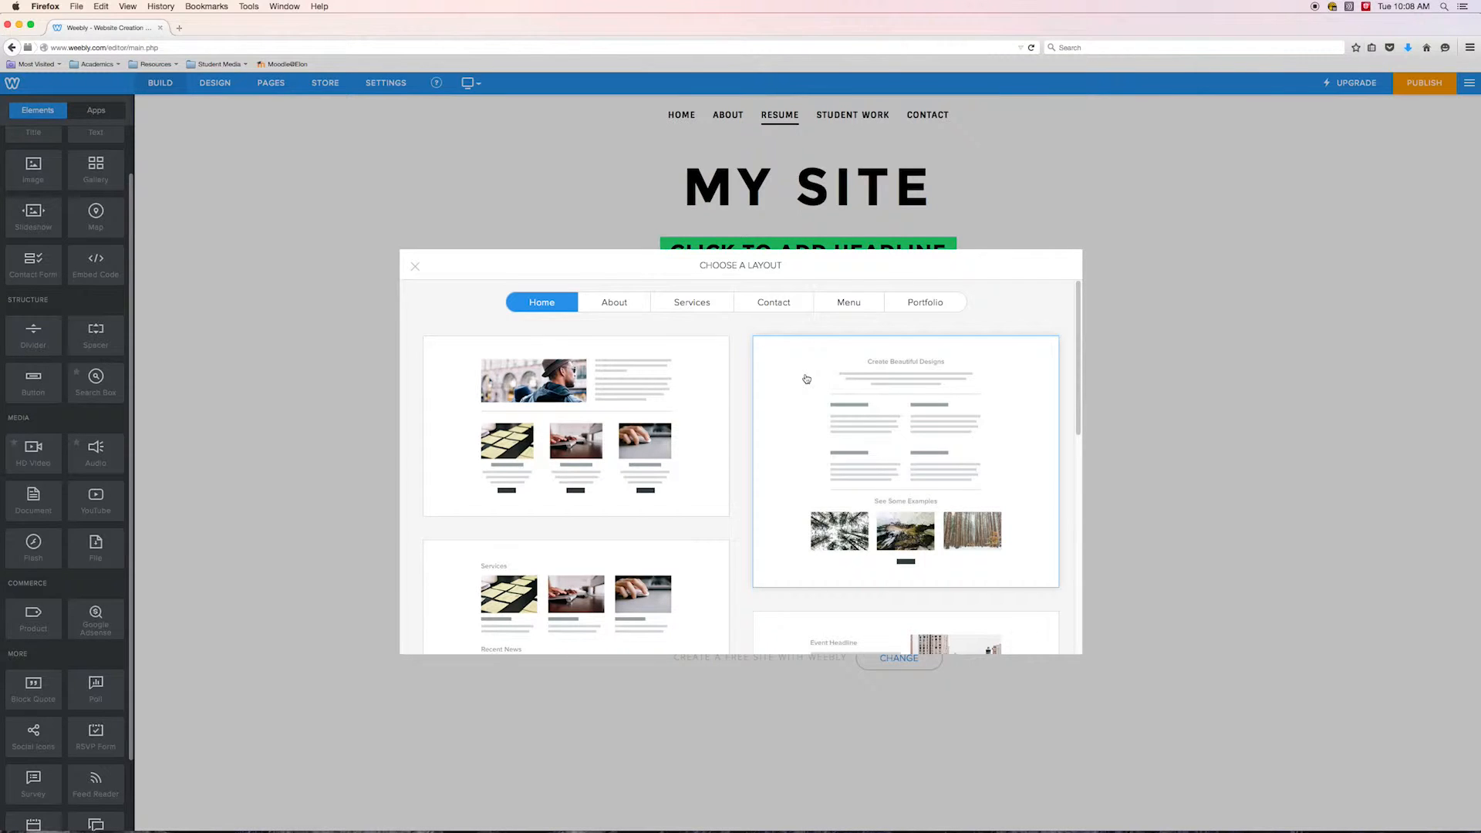
left_click(623, 303)
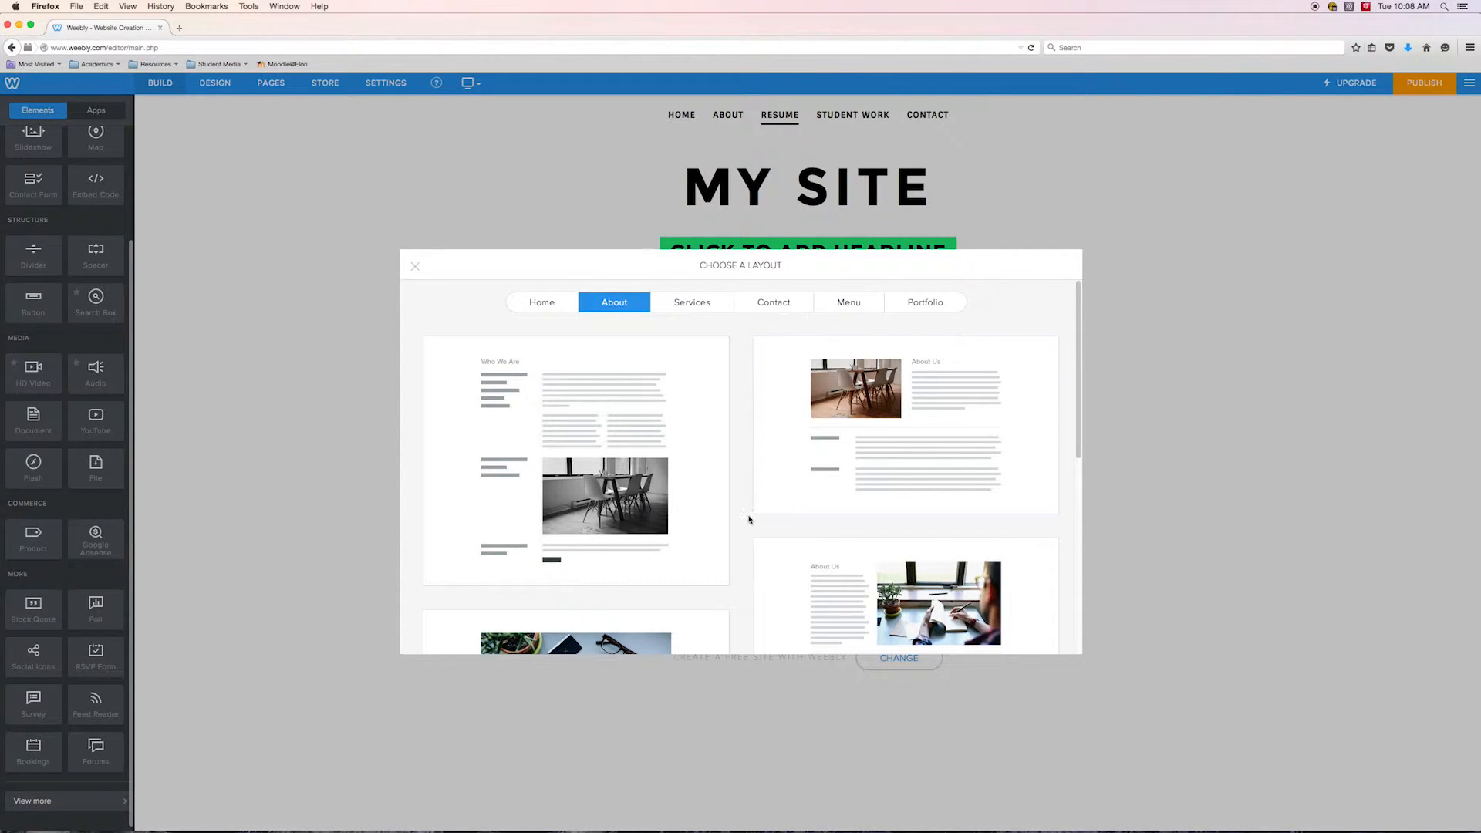
left_click(693, 303)
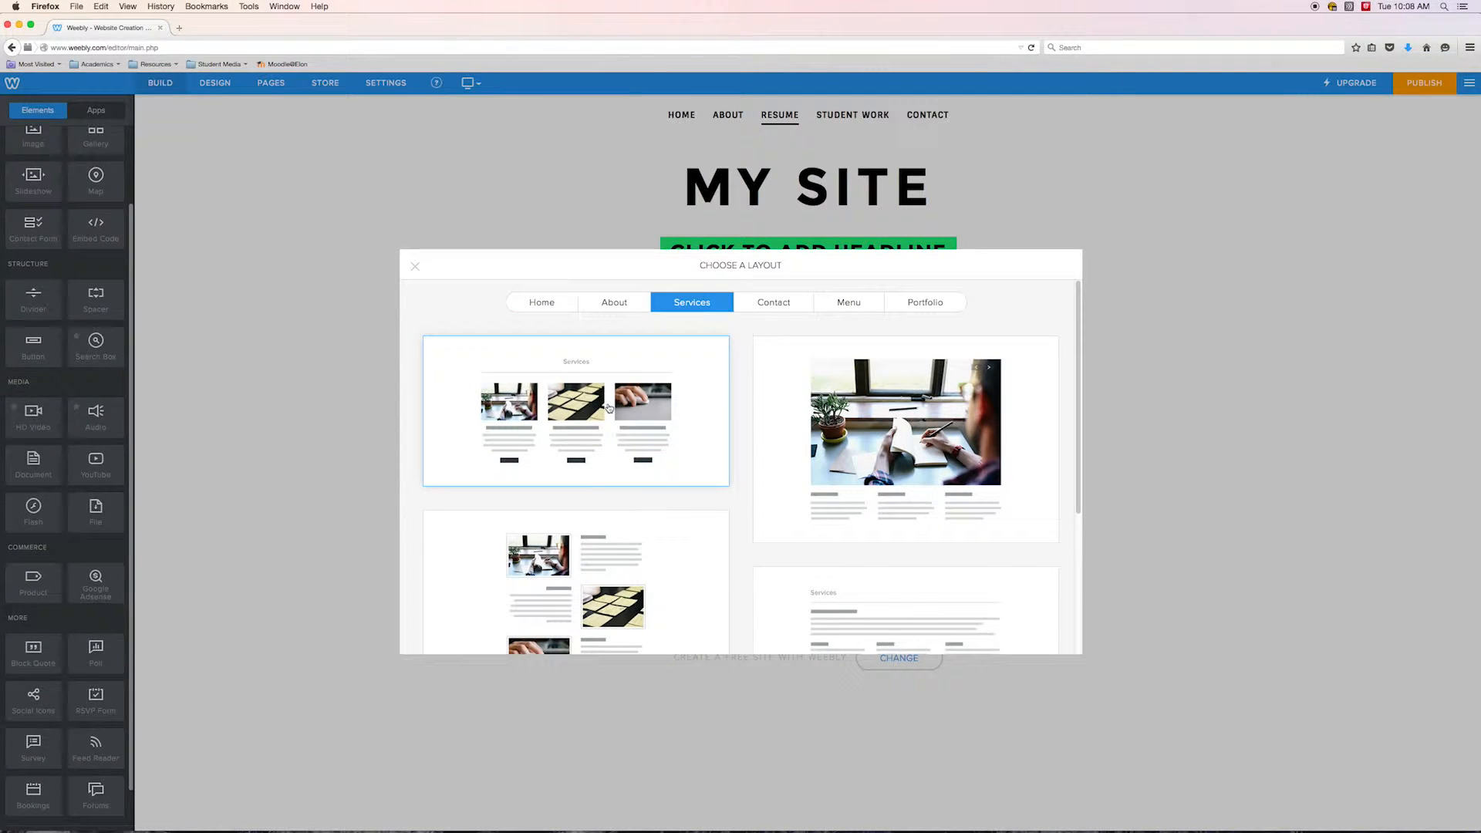
left_click(772, 302)
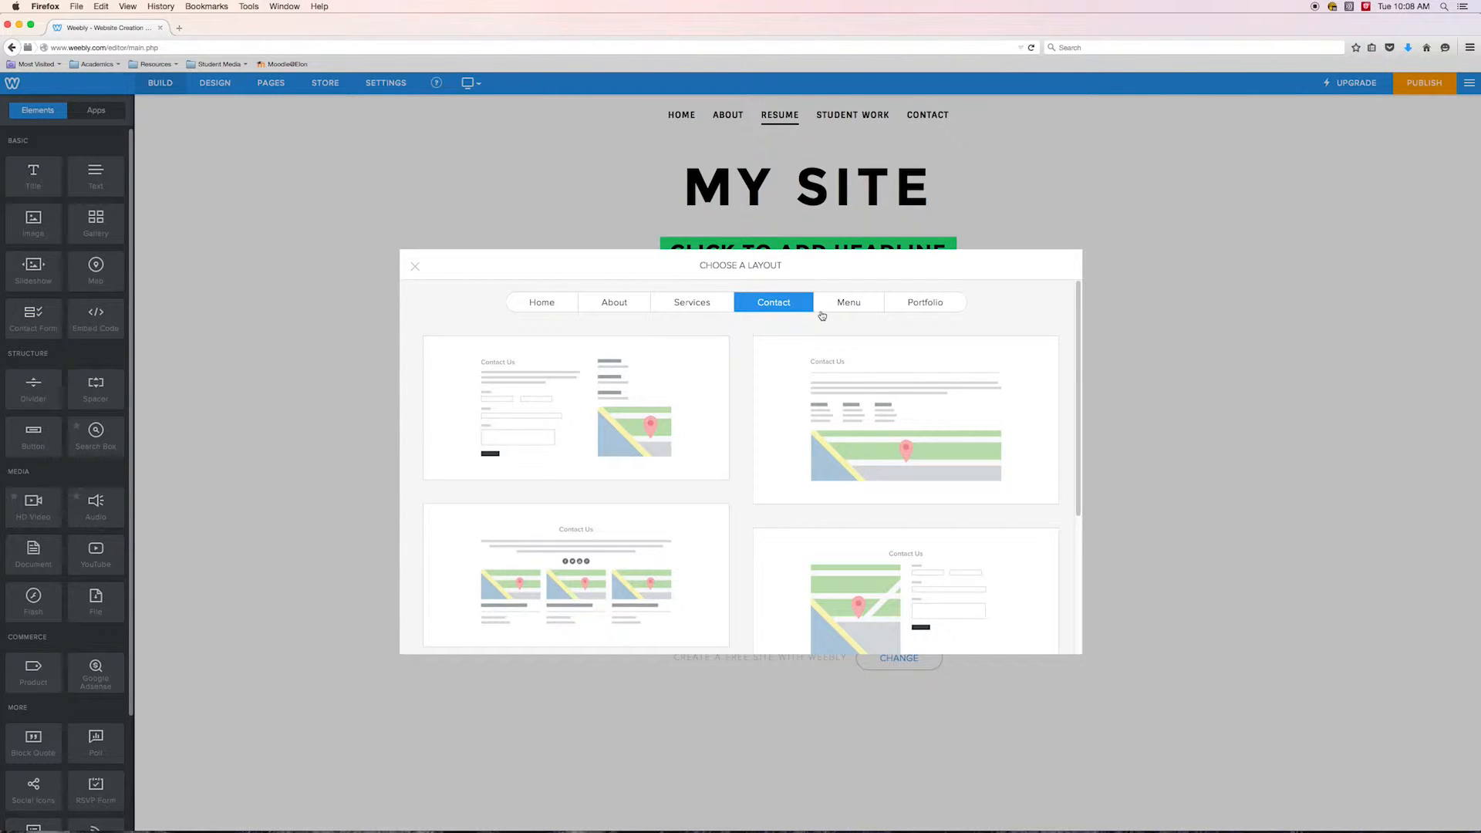
left_click(831, 301)
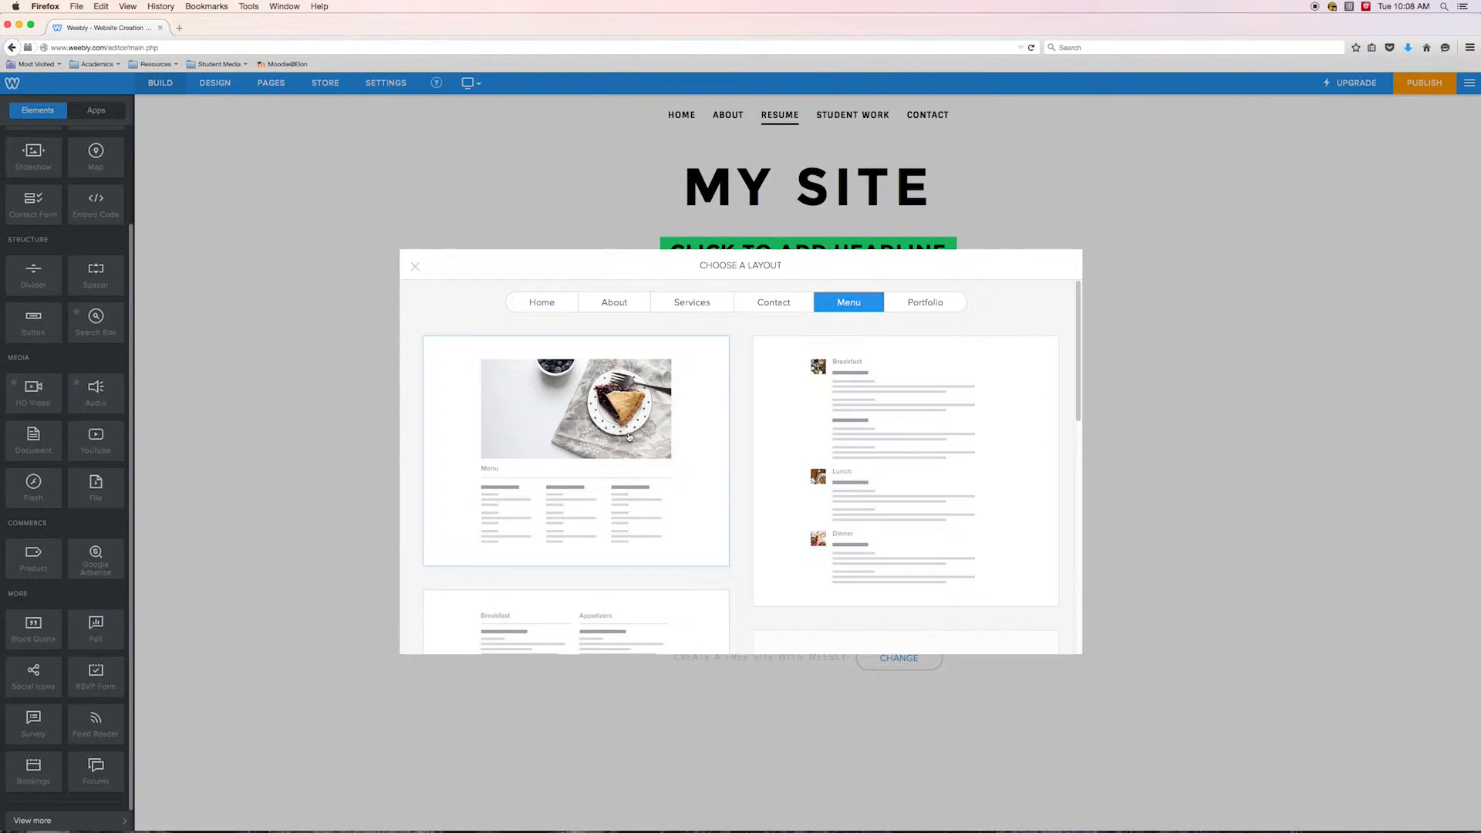
left_click(931, 306)
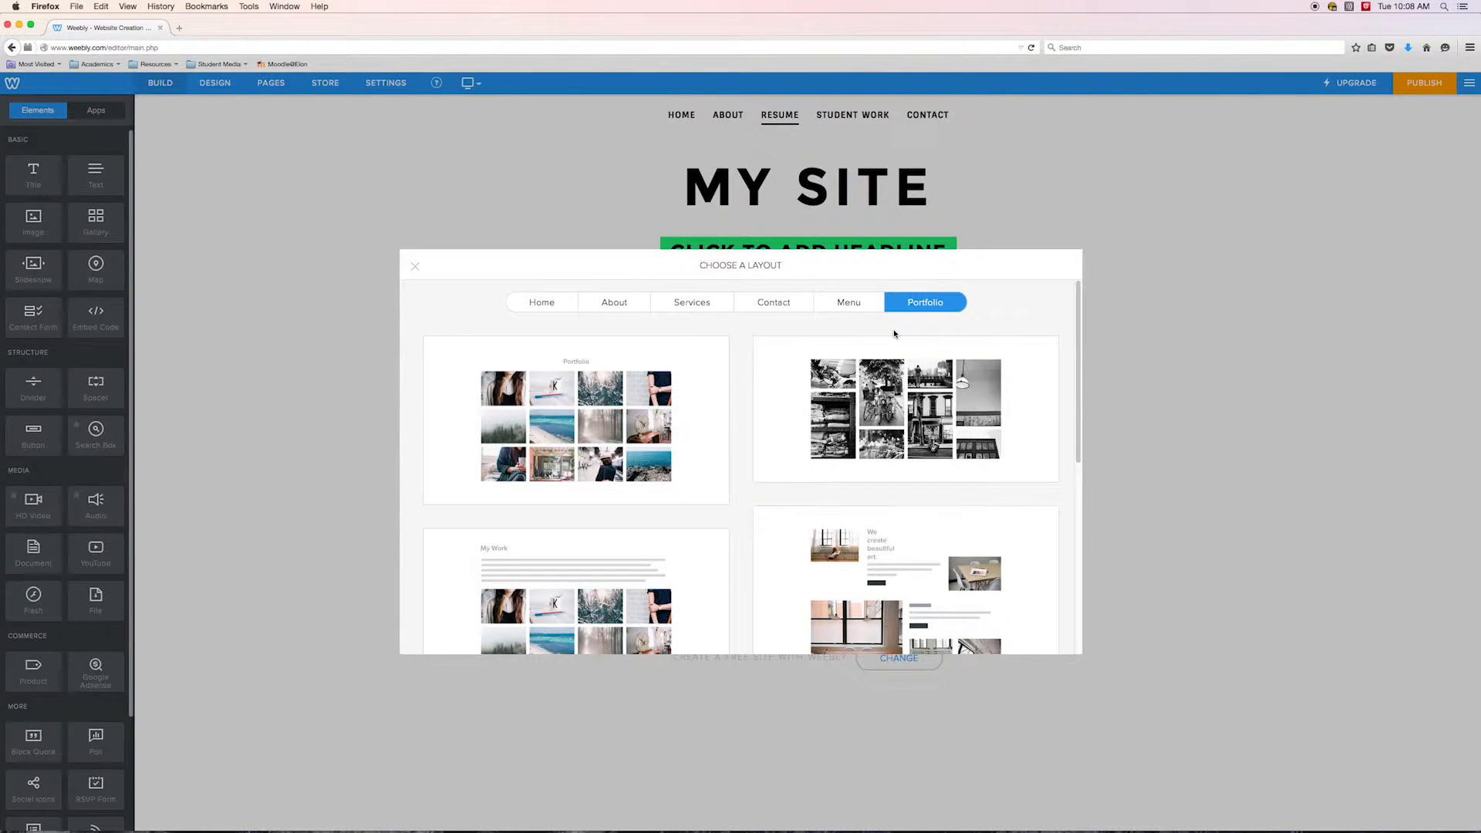
scroll(1061, 462, "down", 5)
scroll(1061, 462, "up", 4)
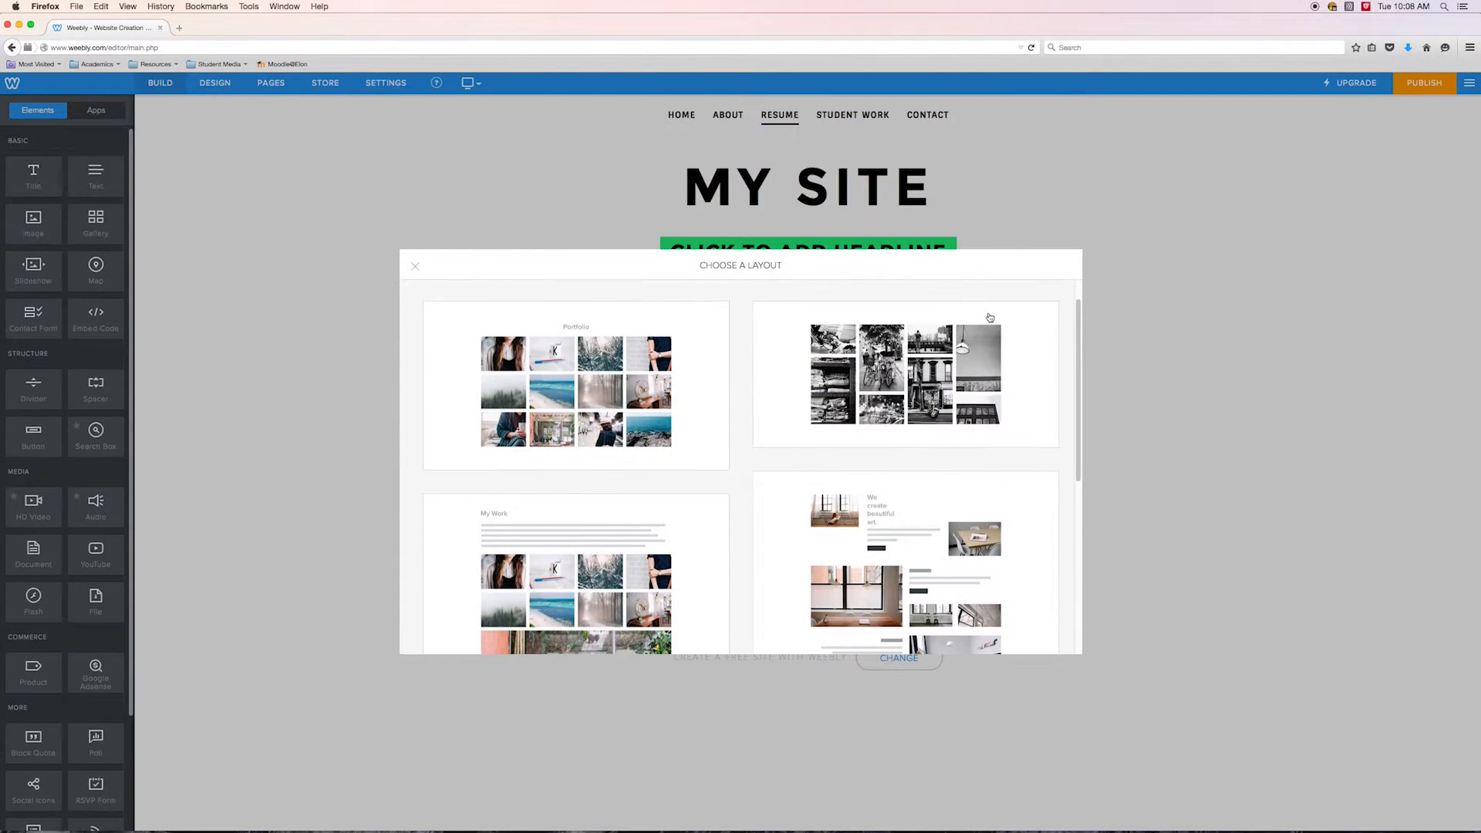
left_click_drag(1084, 376, 1087, 344)
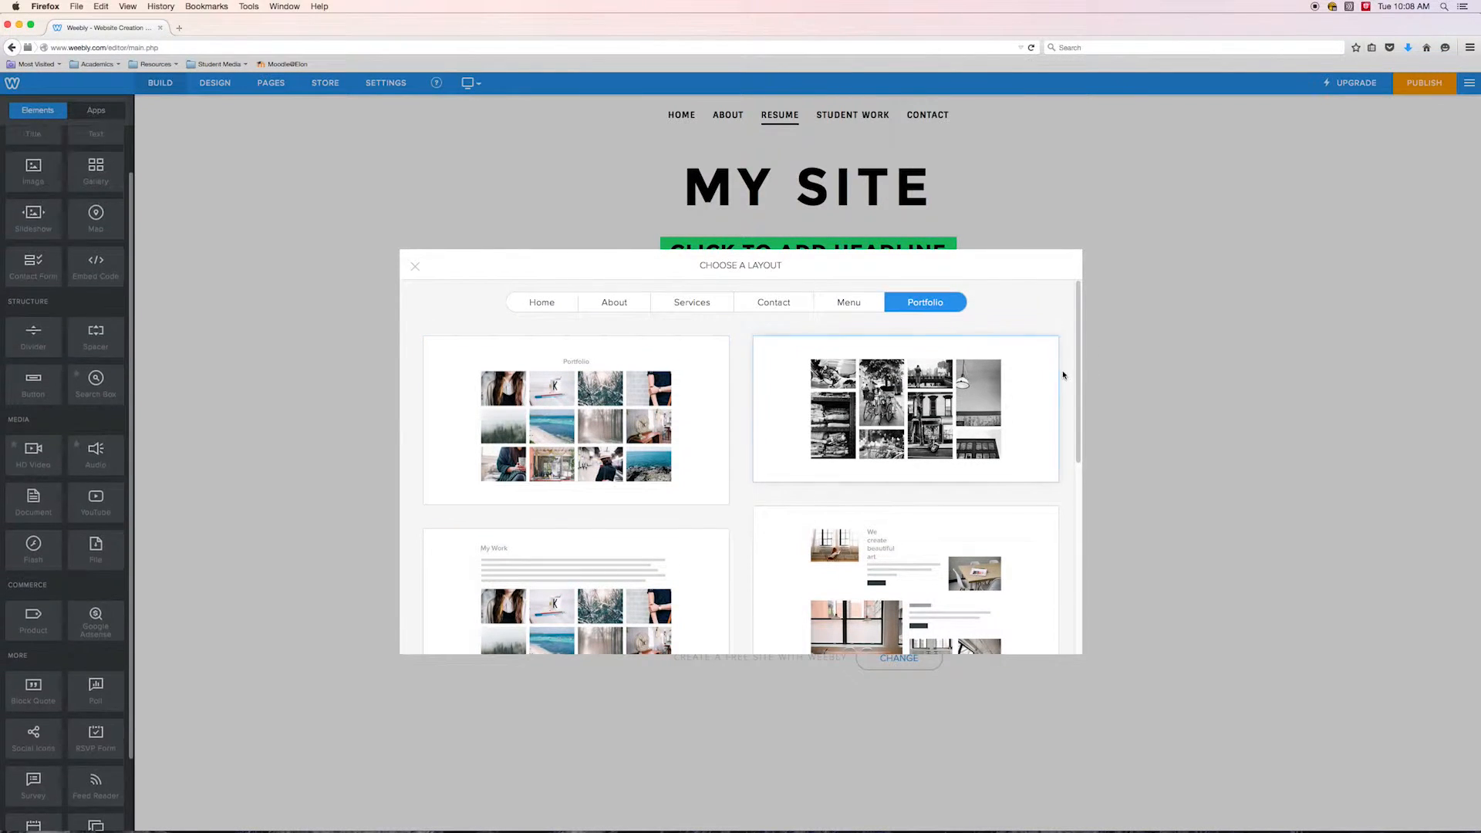
mouse_move(1079, 356)
left_mouse_down()
mouse_move(1068, 543)
mouse_move(1090, 351)
left_mouse_up()
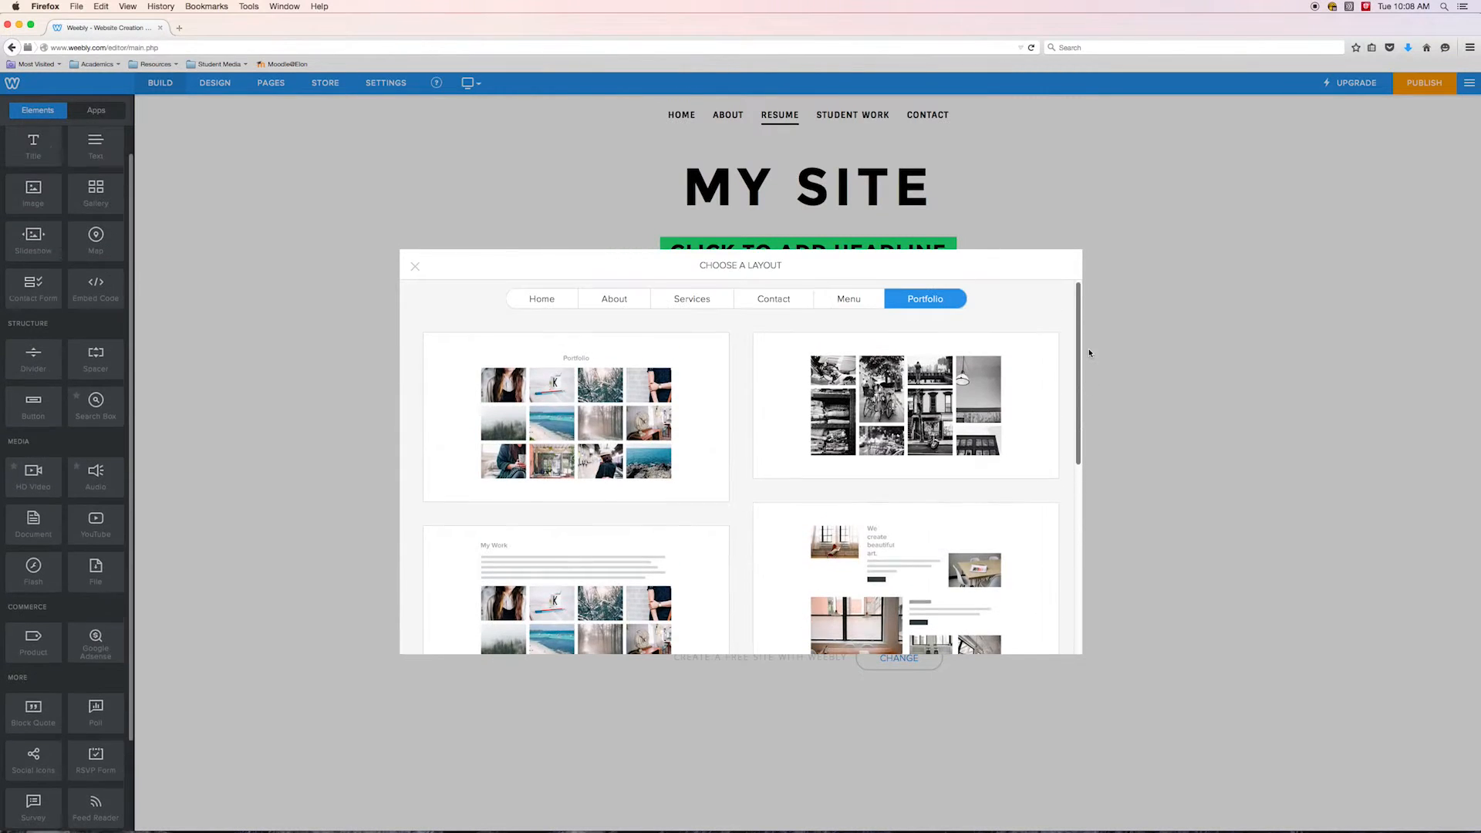
left_click(414, 267)
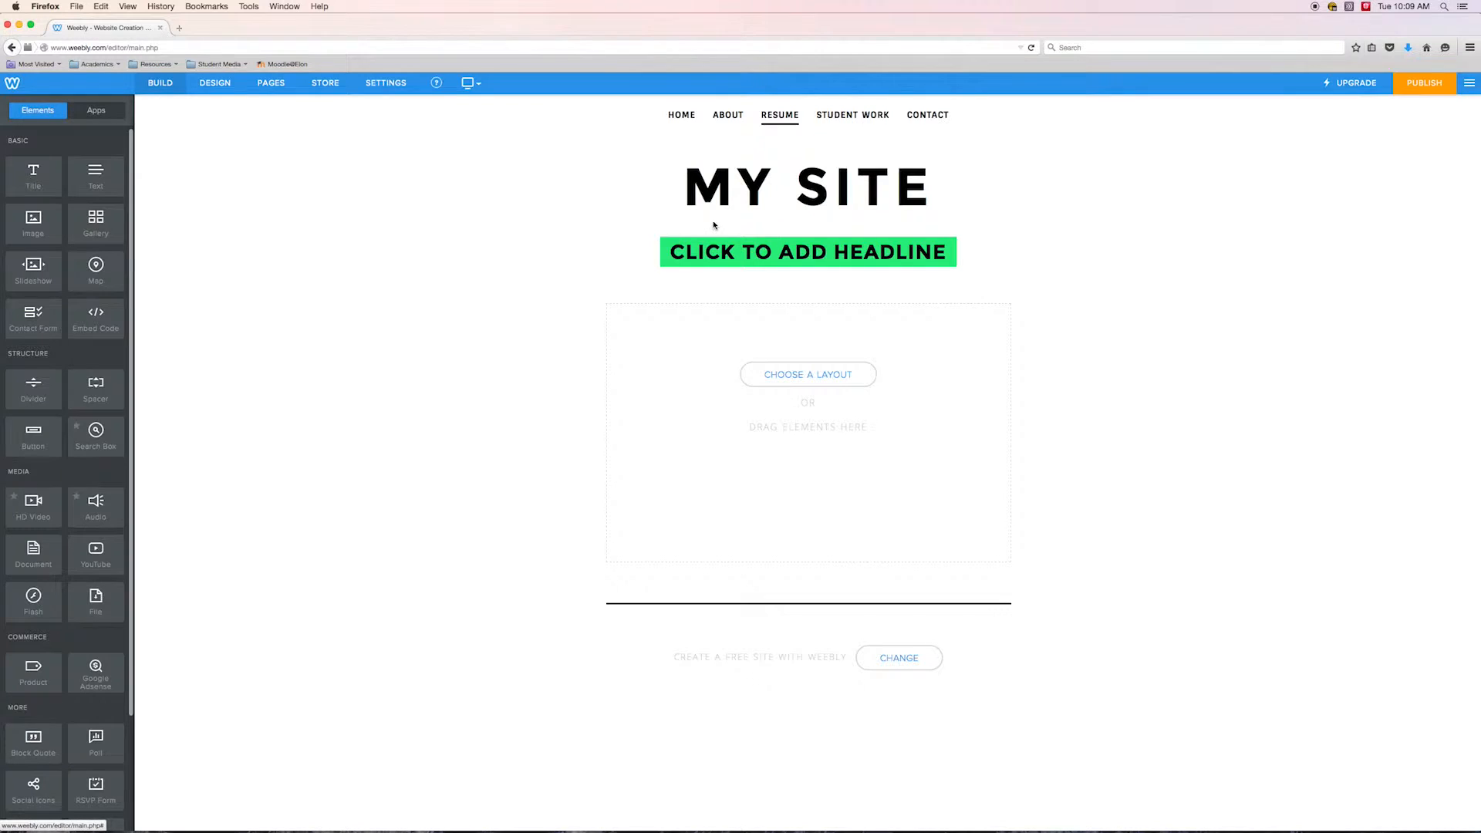
Replace the MY SITE title with the site owner's full name
mouse_move(902, 193)
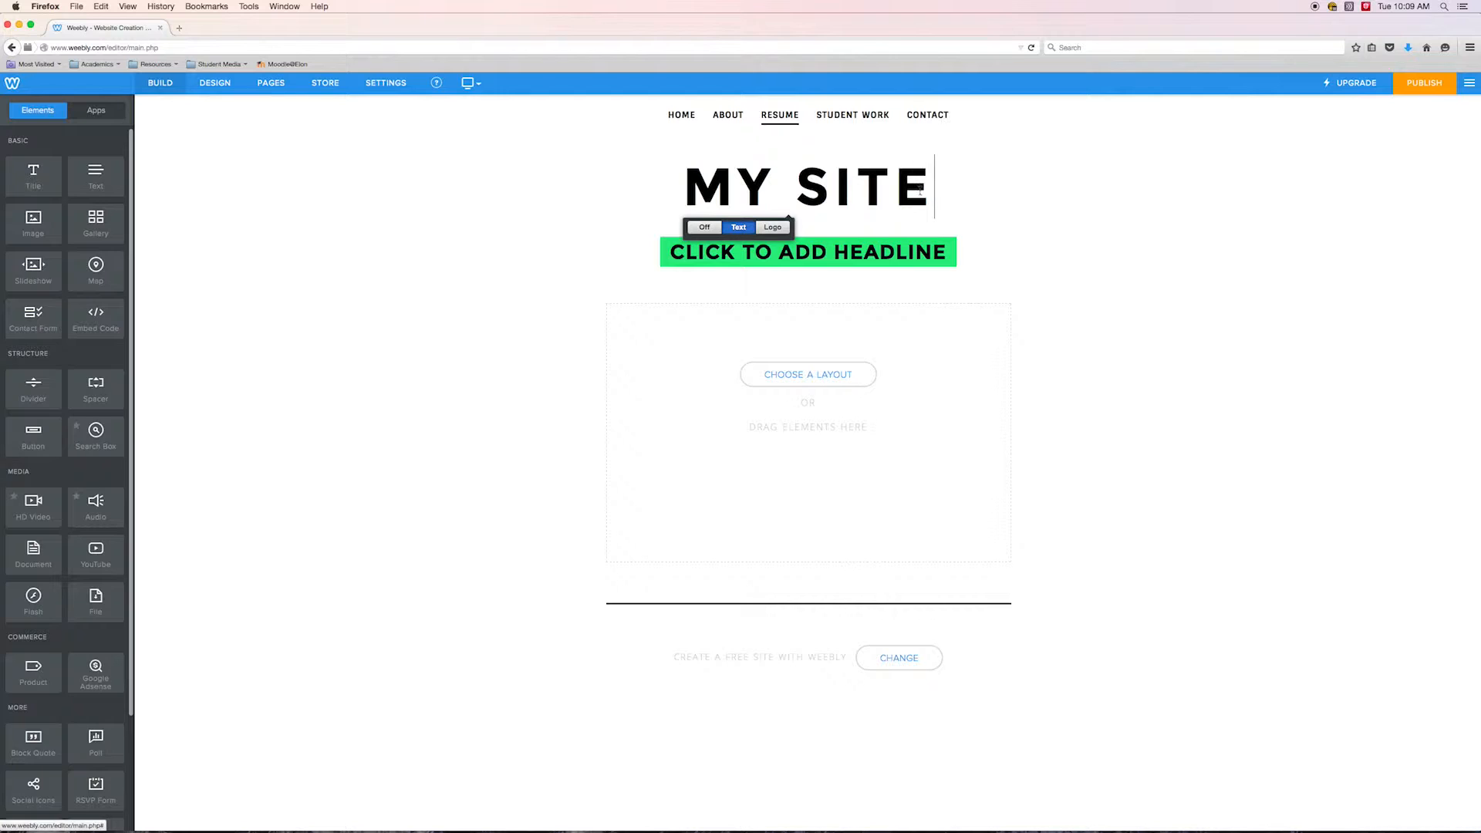
left_click(971, 207)
key("BackSpace")
key("BackSpace")
key("BackSpace")
key("BackSpace")
key("BackSpace")
key("BackSpace")
key("BackSpace")
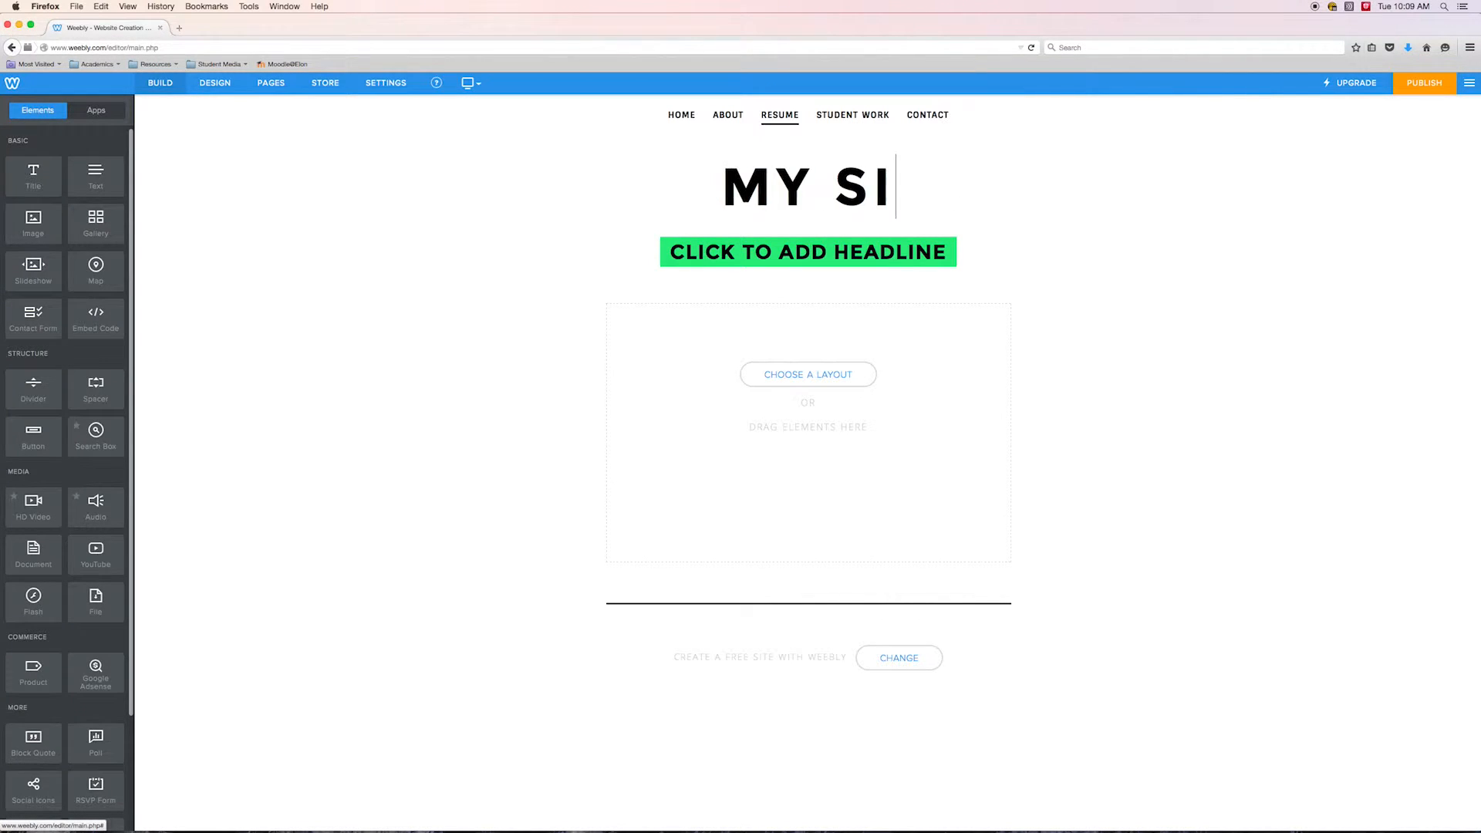
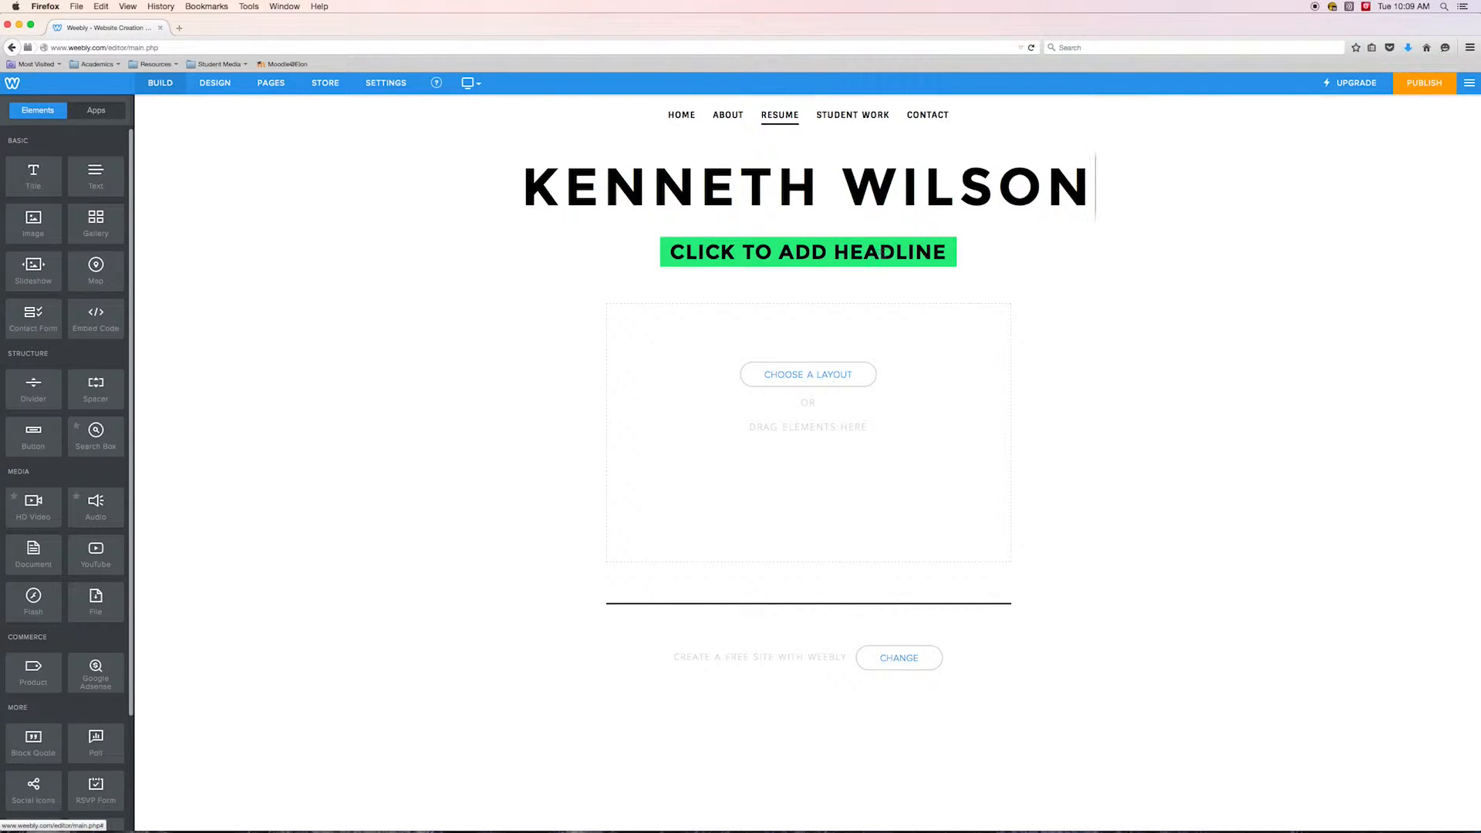
Set the green headline text to WELCOME TO MY EPORTFOLIO and deselect it
left_click(941, 252)
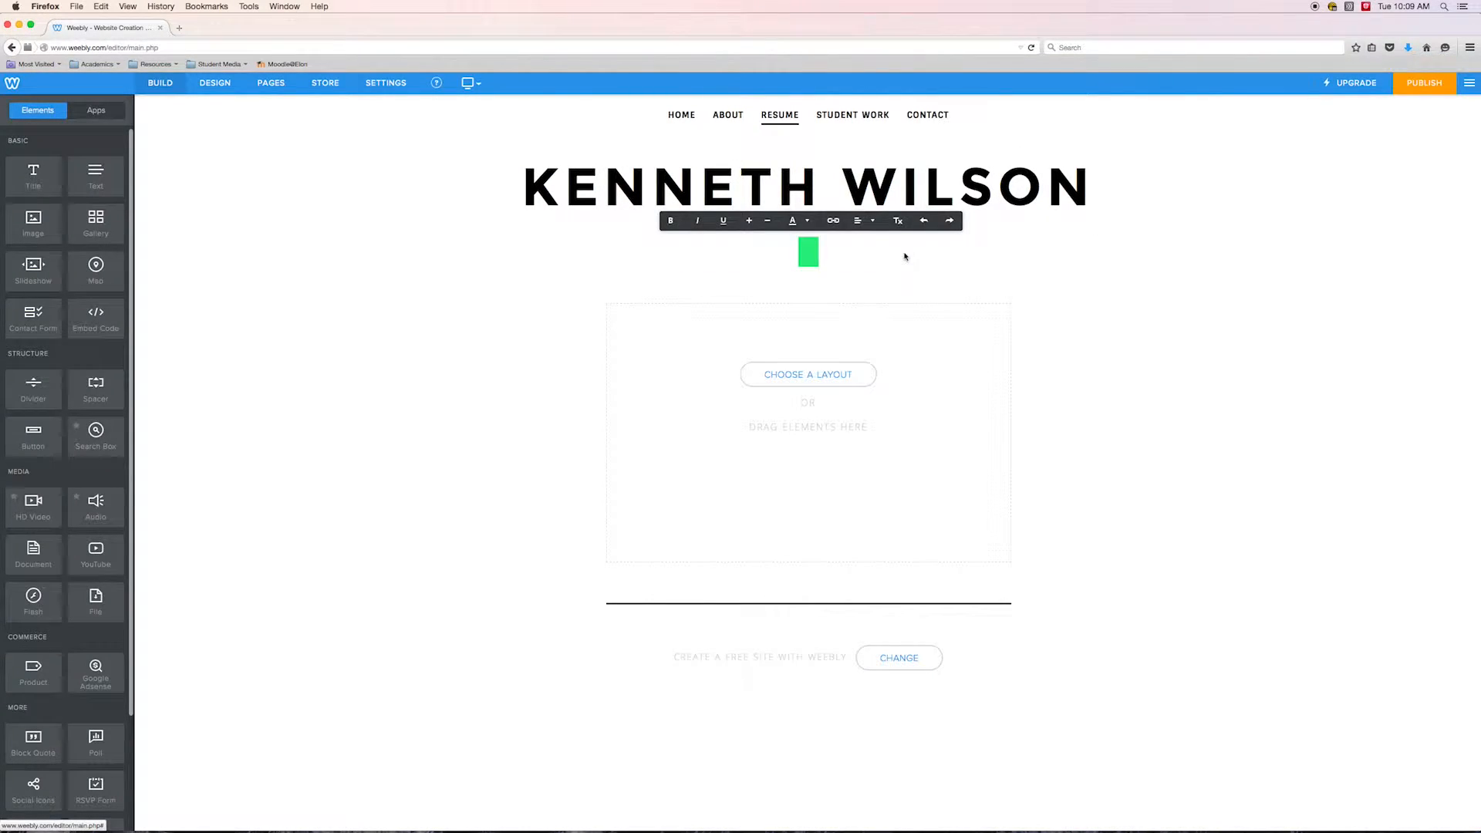
type("WELCOME TO MY EP")
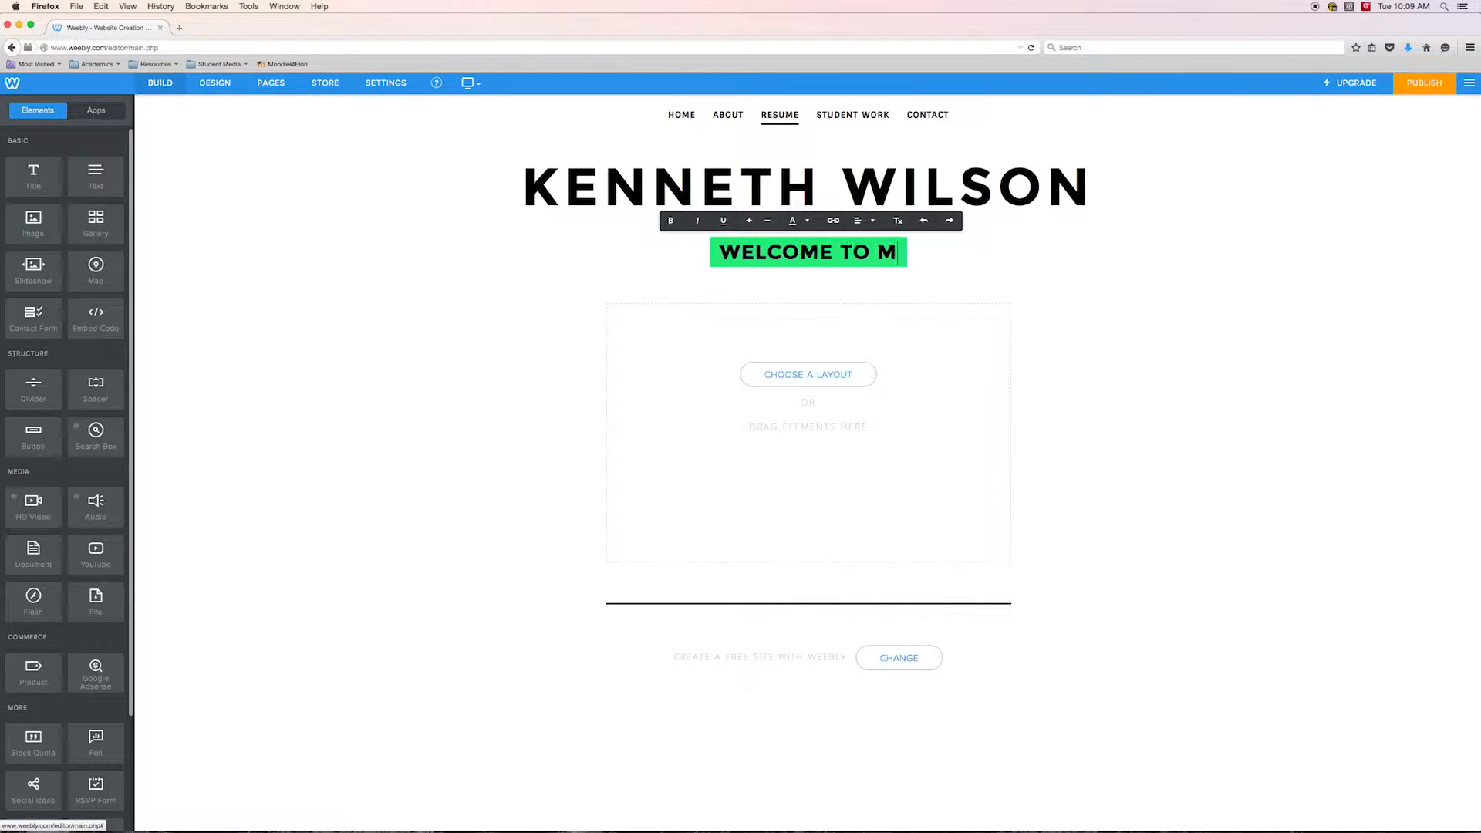
key("BackSpace")
key("BackSpace")
type("EPORTFOLIO")
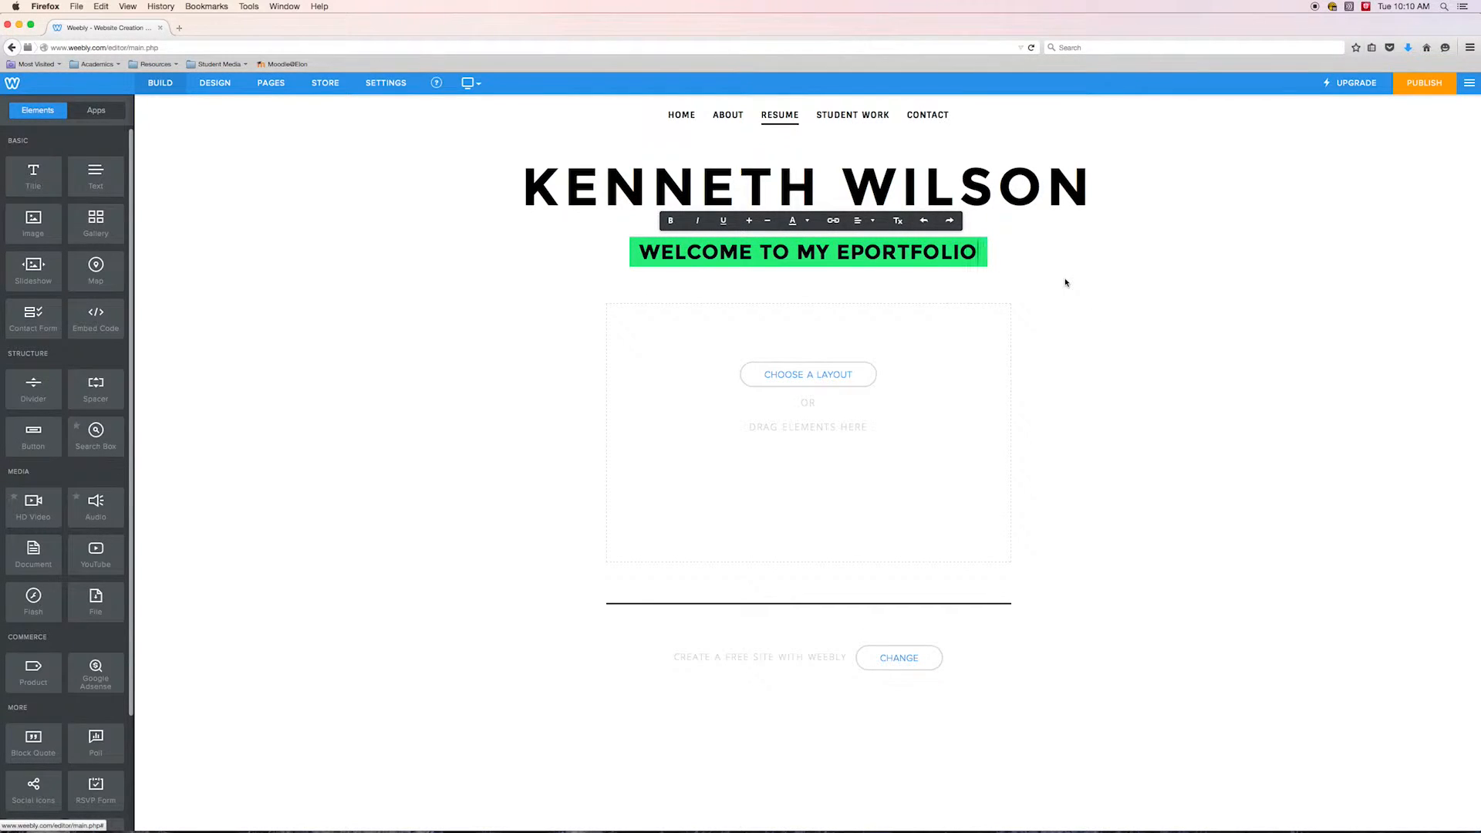
left_click(1147, 330)
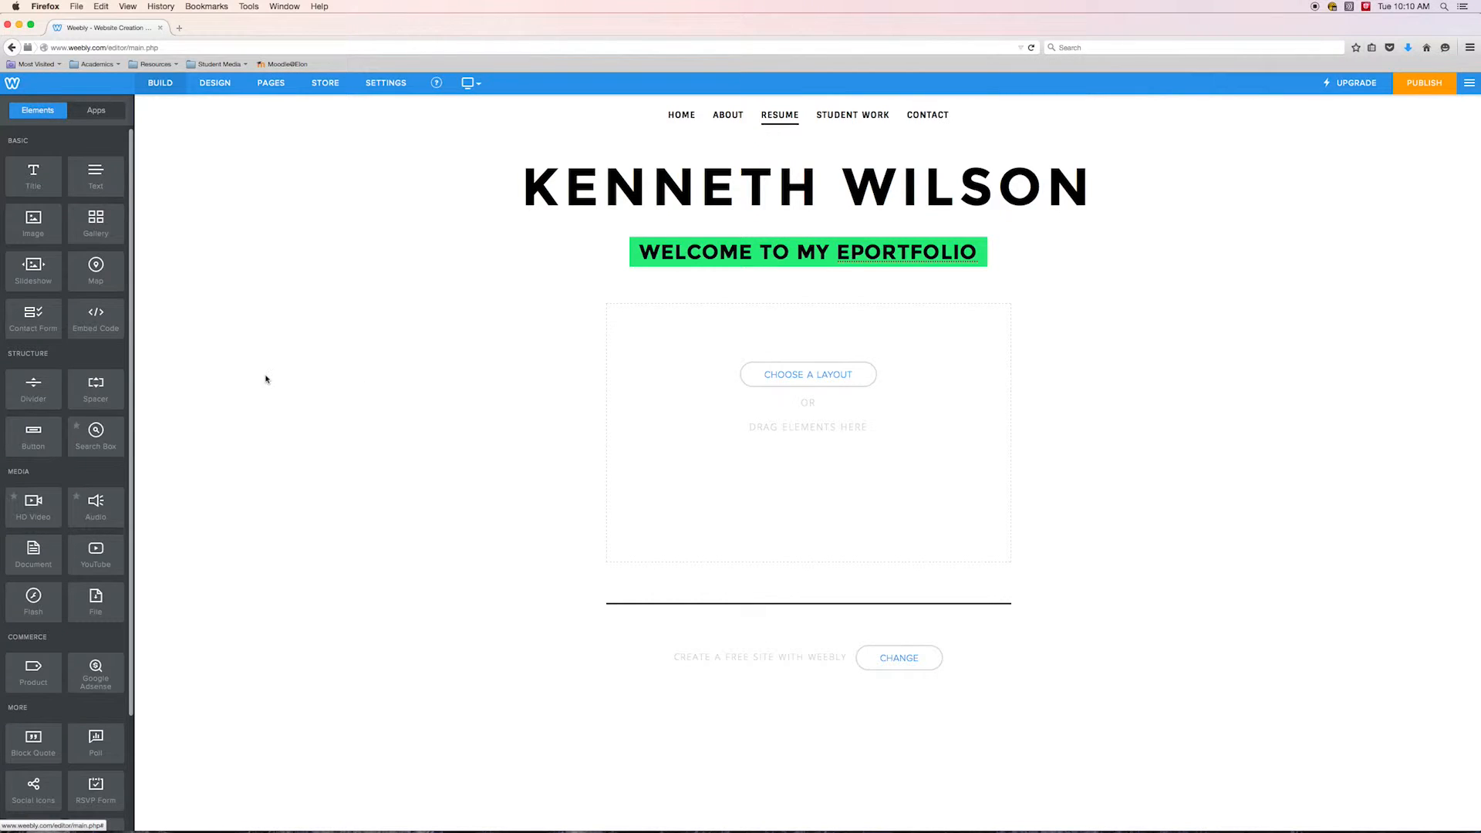
left_click_drag(29, 225, 63, 254)
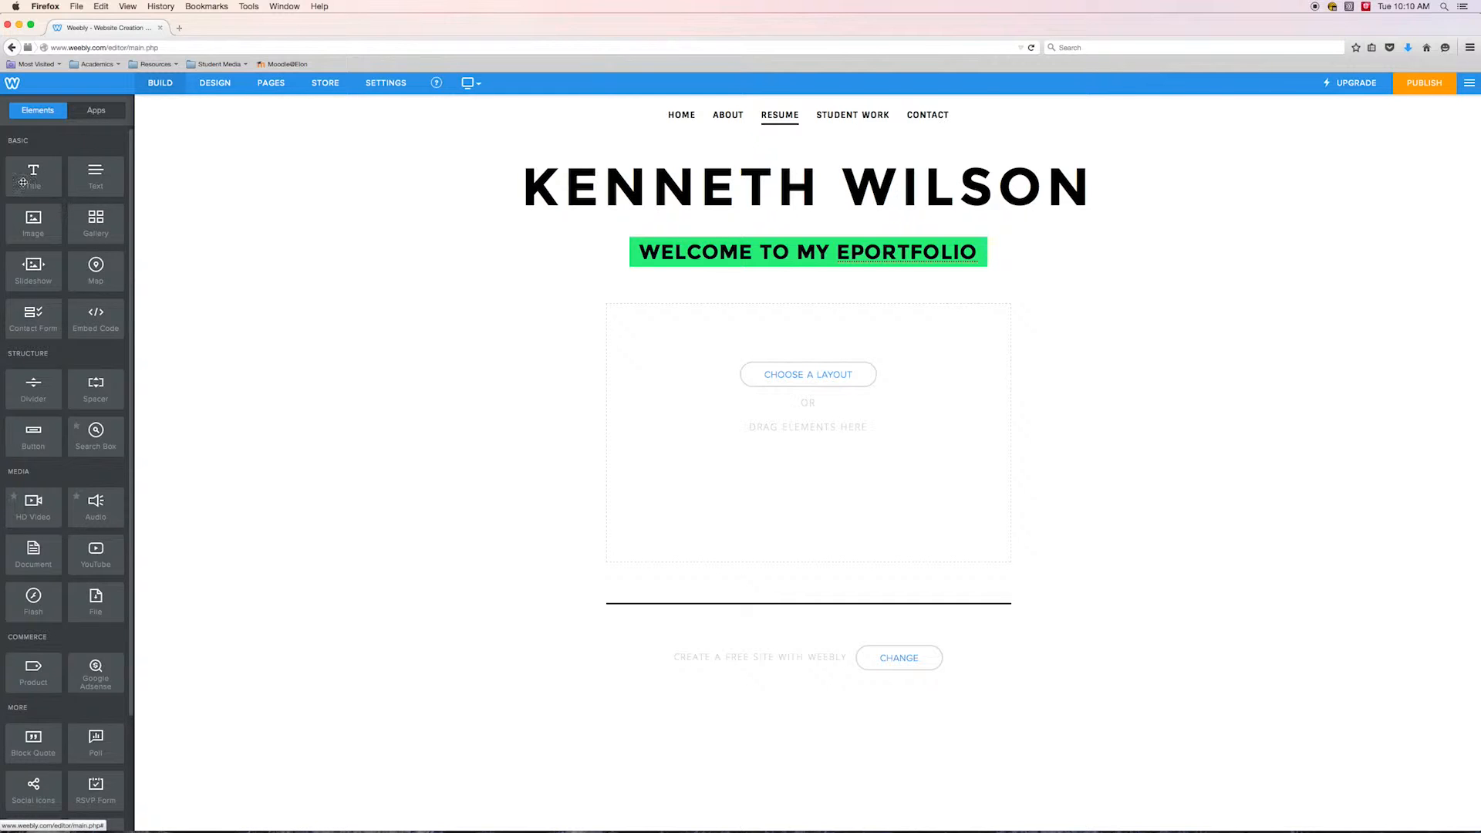
Add an image element to the Resume page content area and upload RG_1.jpg from the Desktop into it
left_click_drag(47, 206, 784, 423)
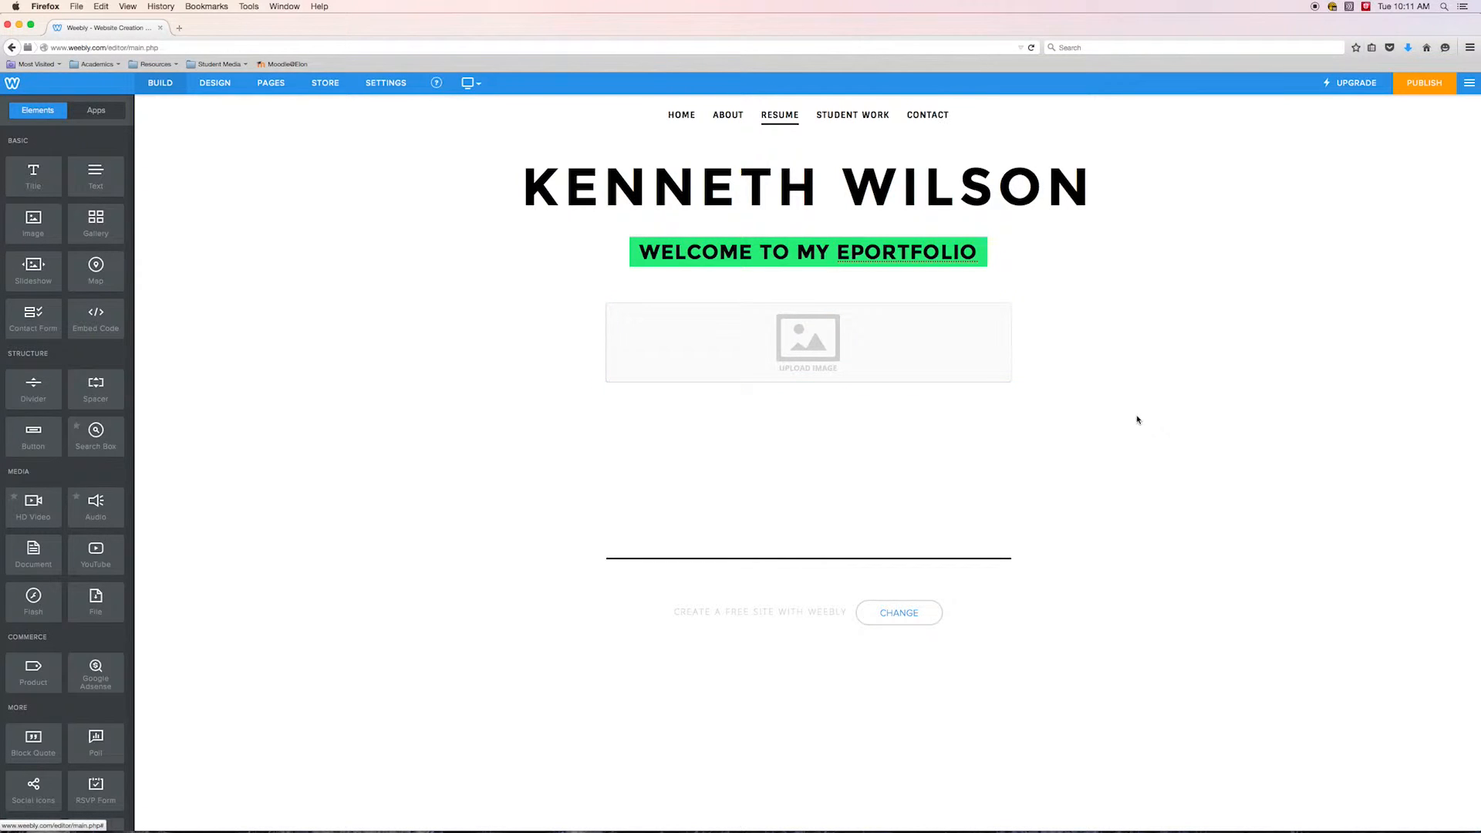
left_click(798, 340)
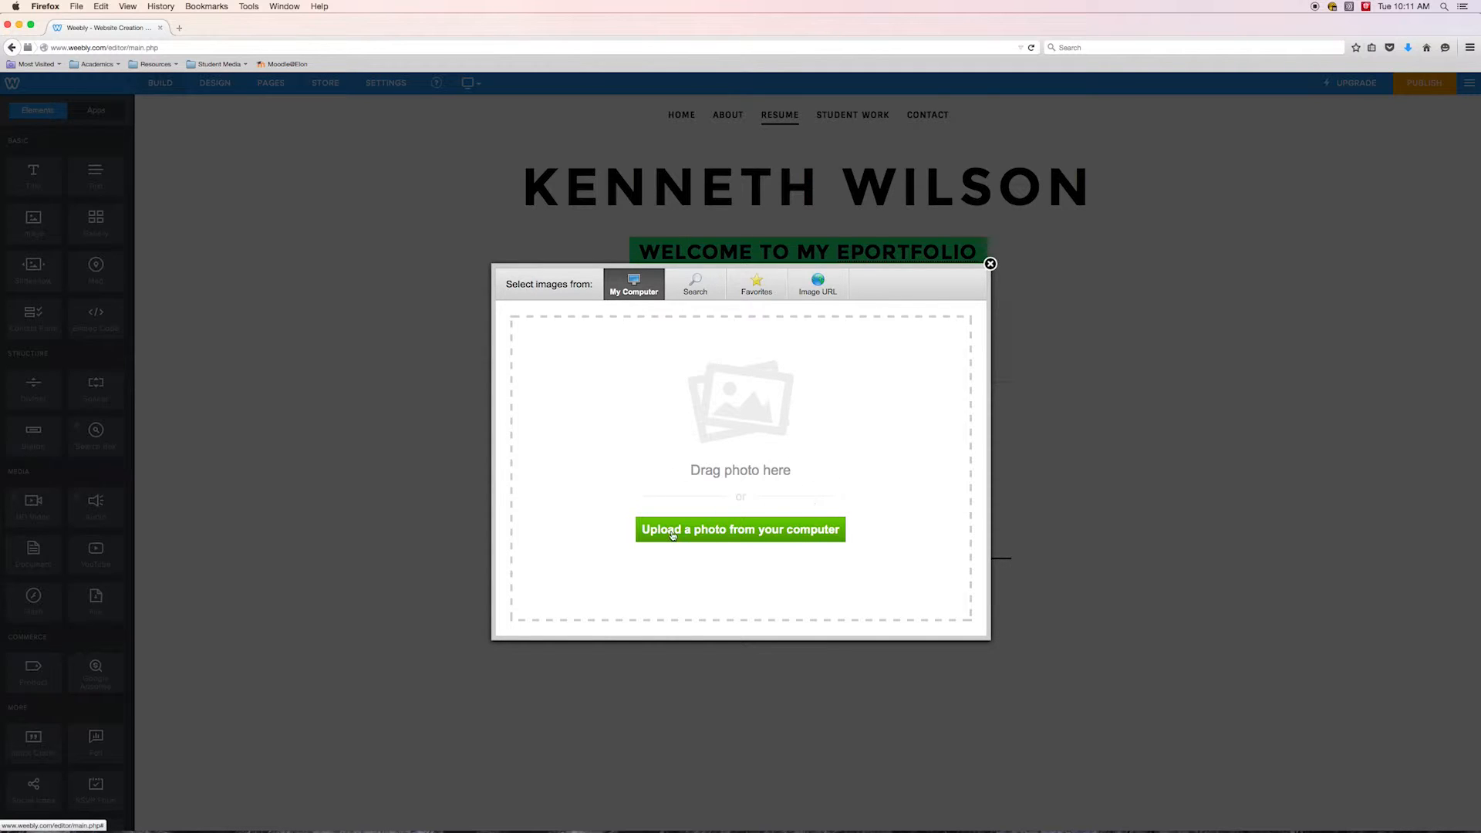
left_click(731, 533)
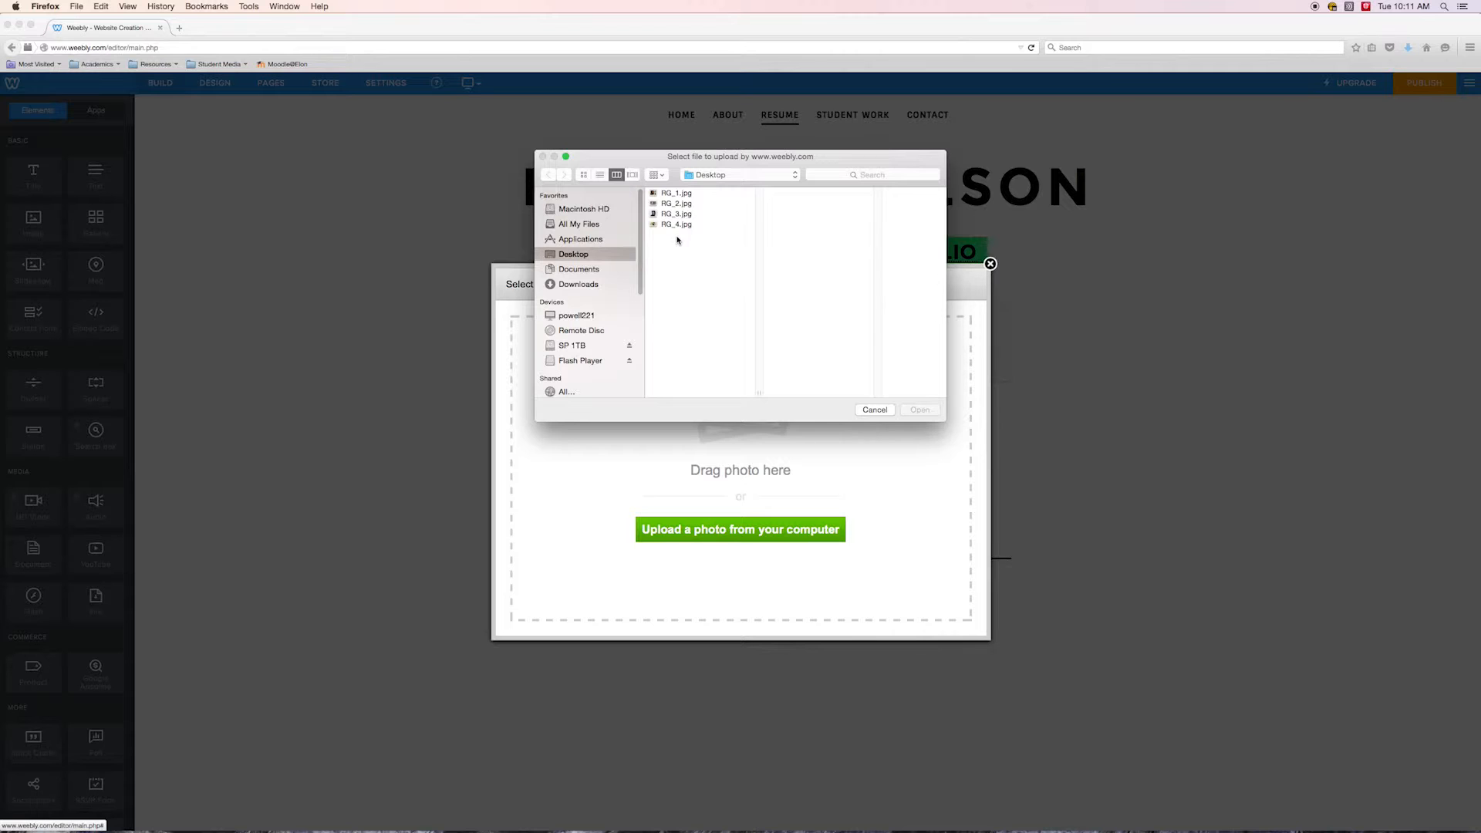
left_click(669, 195)
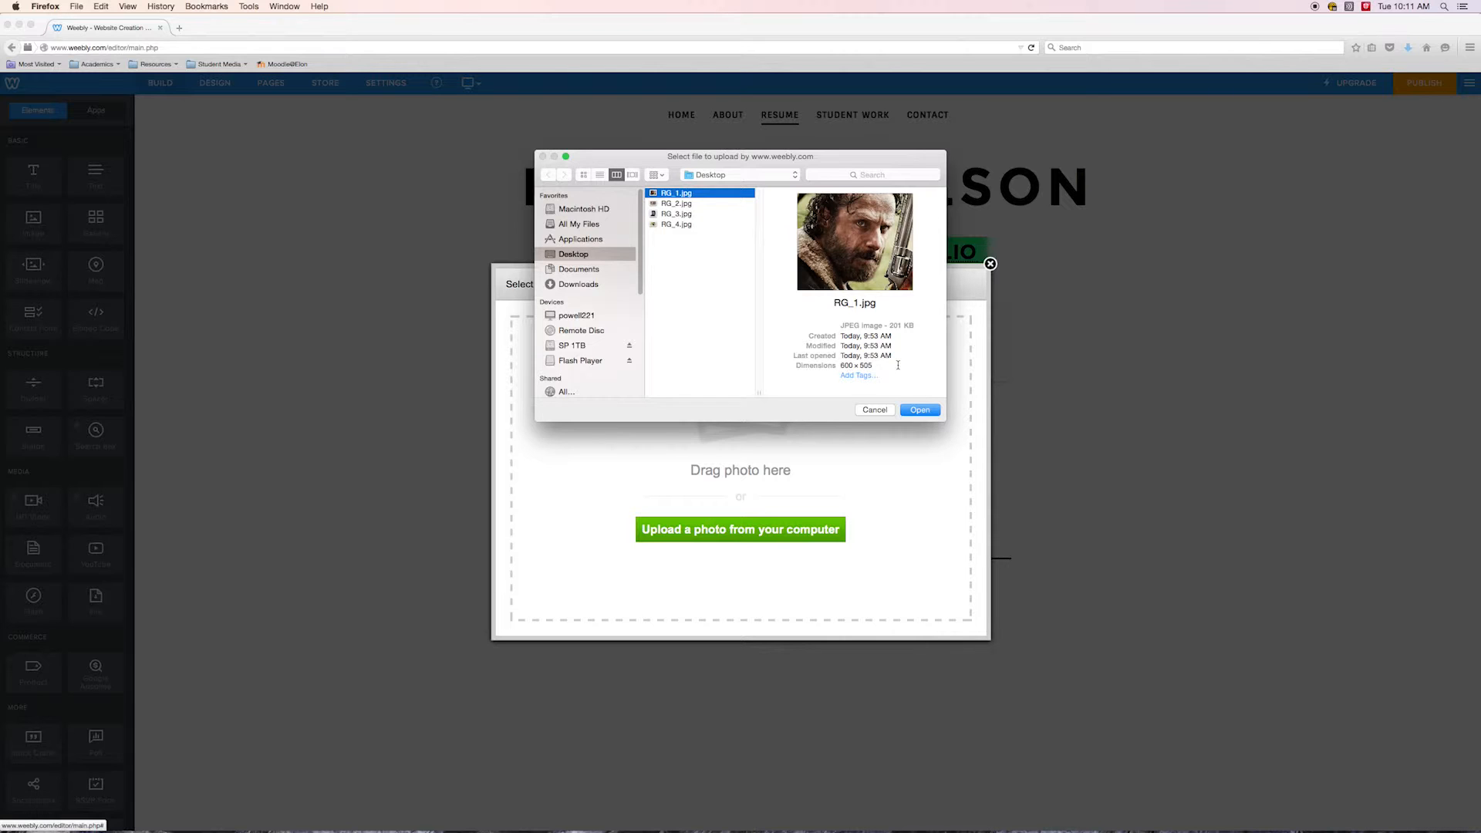
left_click(914, 411)
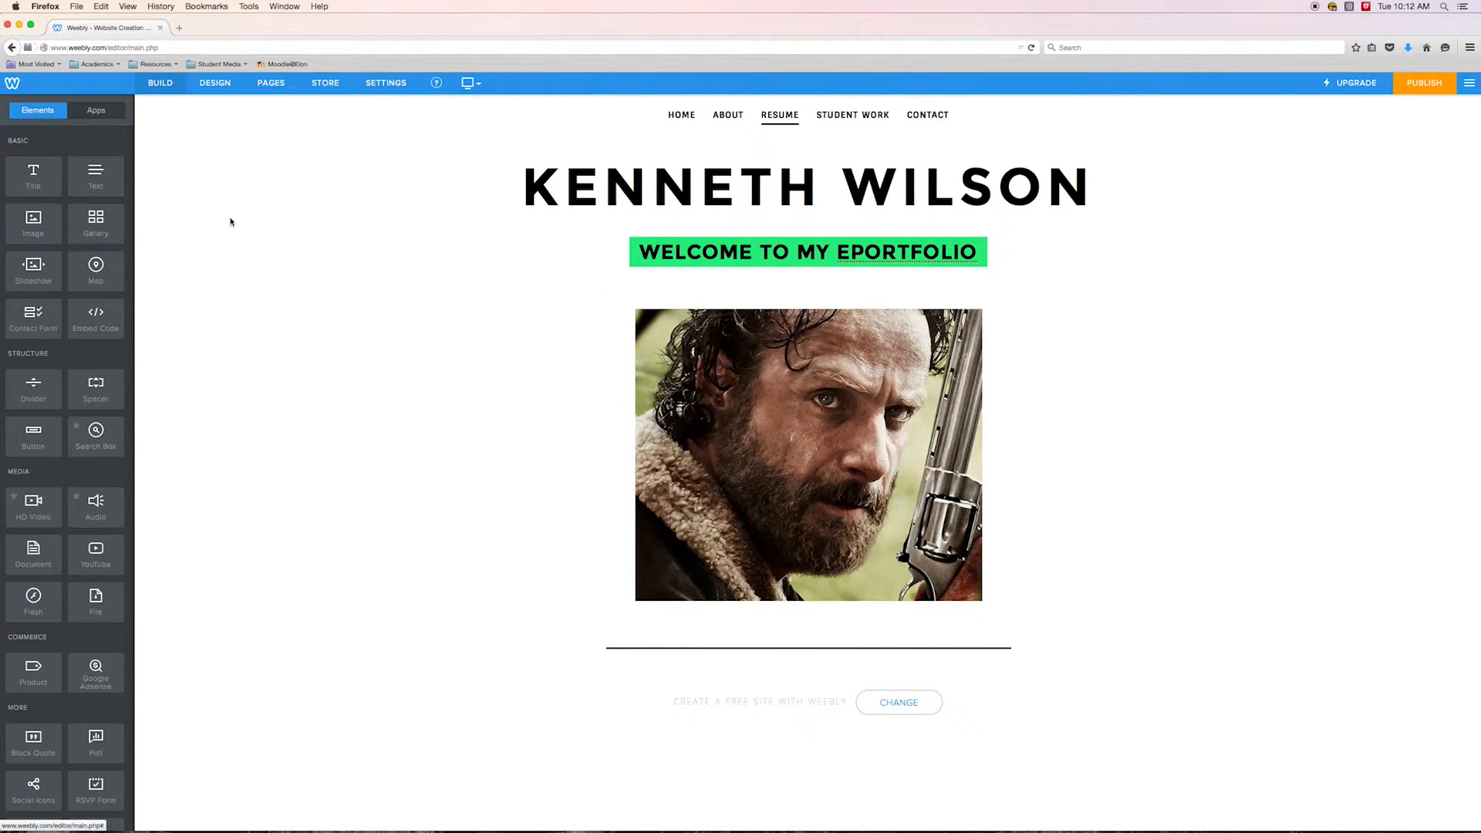
Open the Photography page under Student Work for editing in the builder
mouse_move(840, 124)
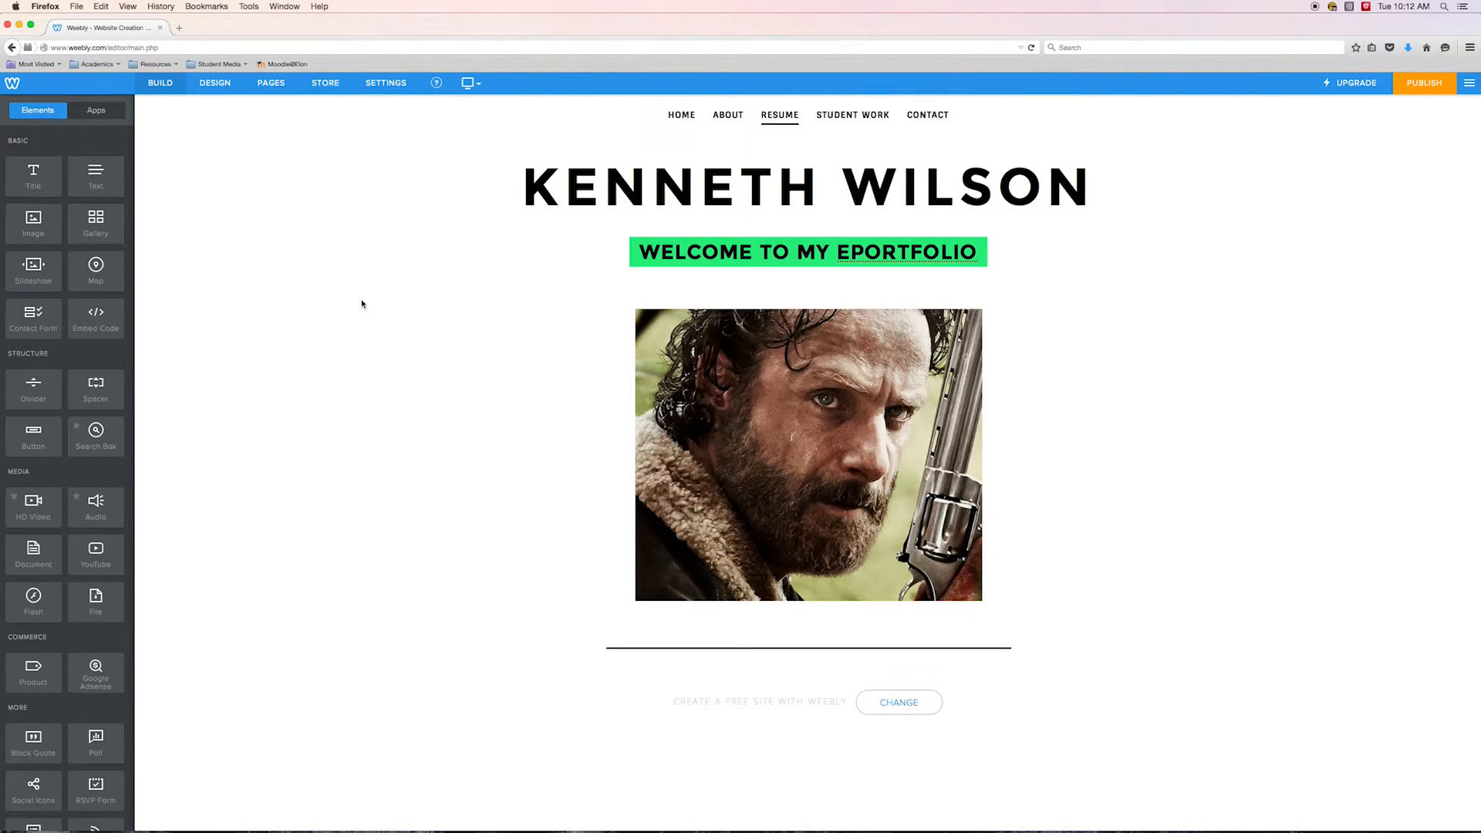
triple_click(948, 252)
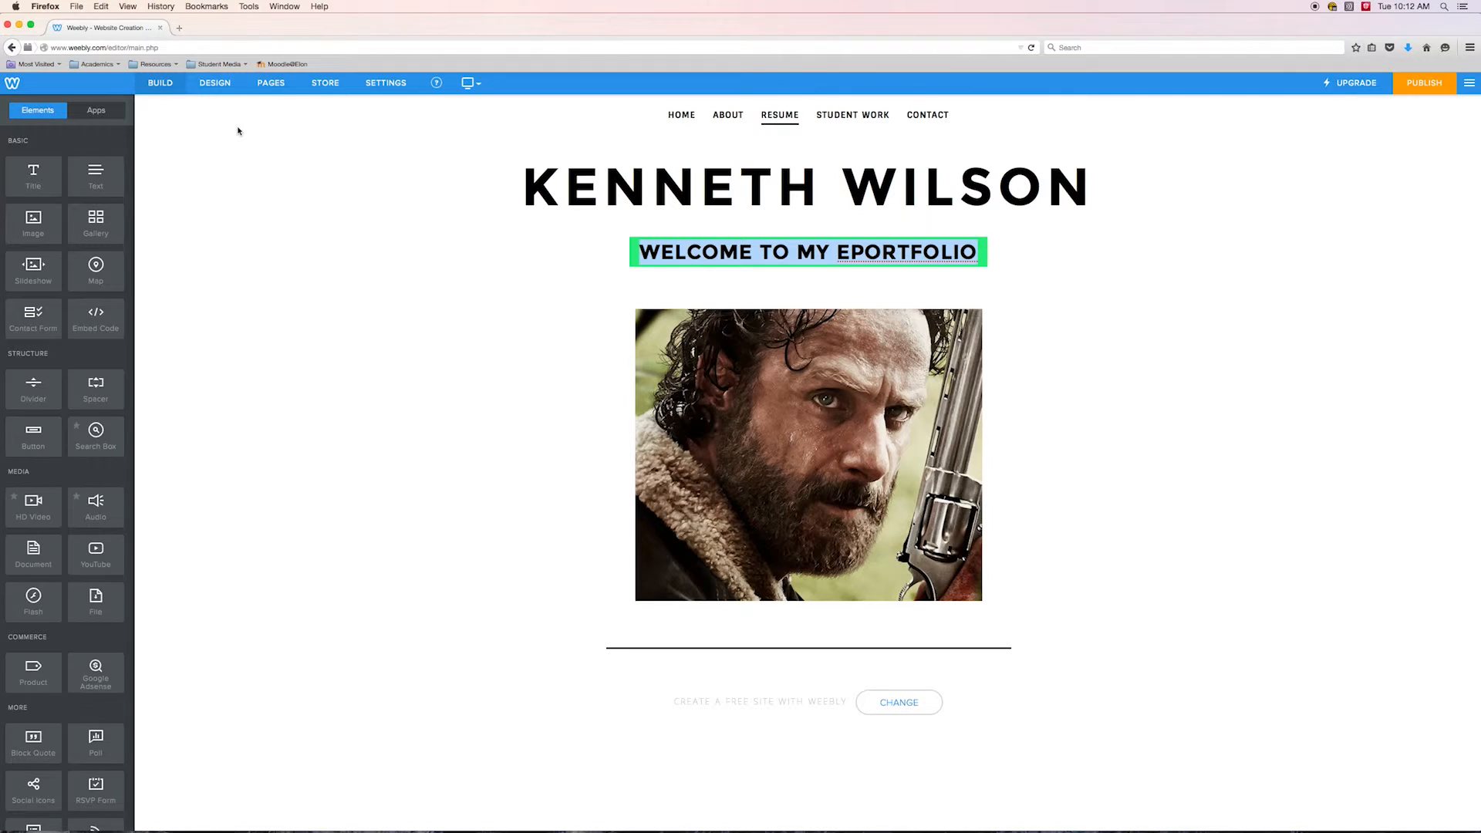
left_click(271, 82)
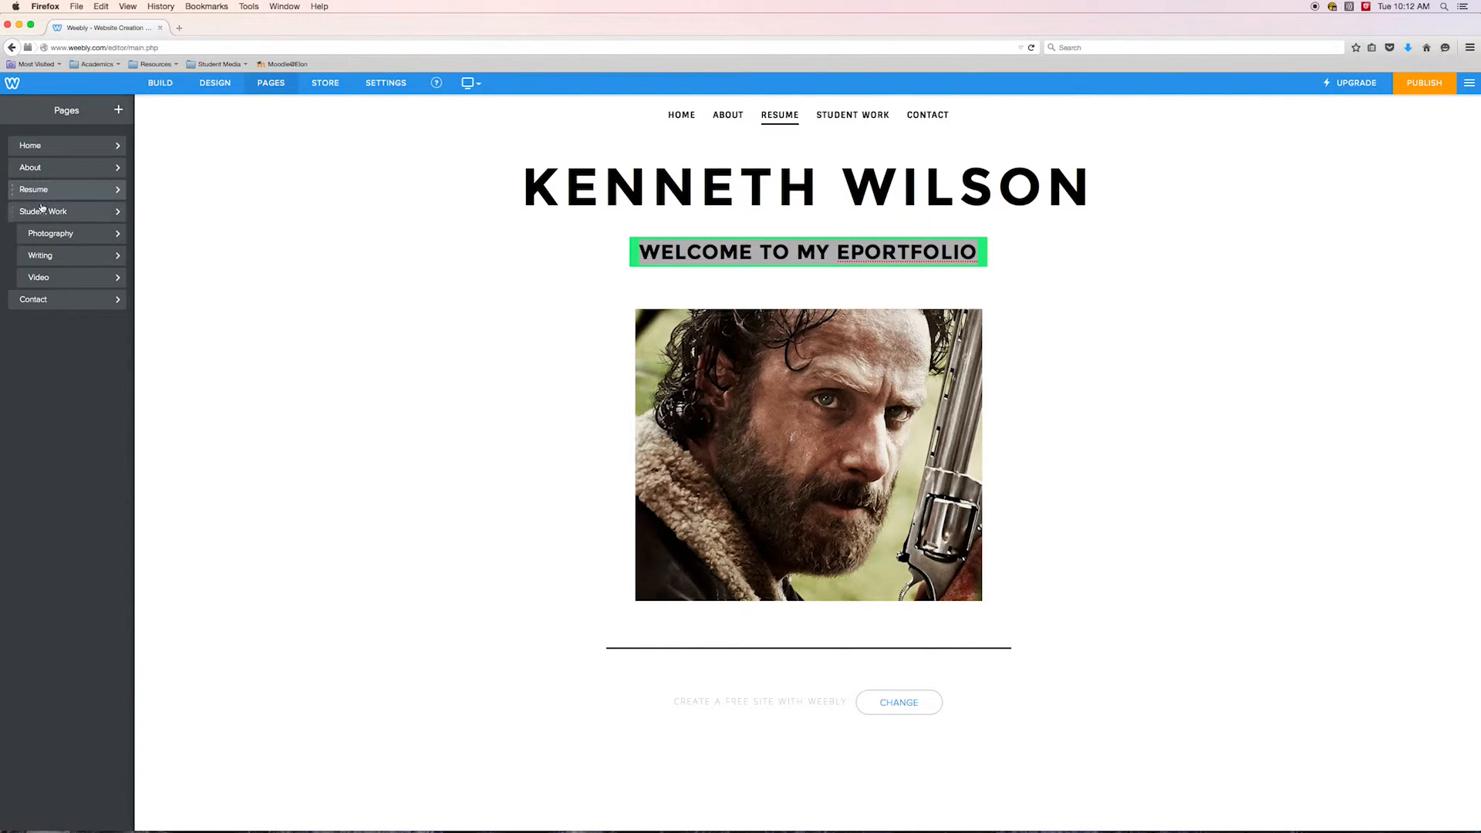
left_click(60, 234)
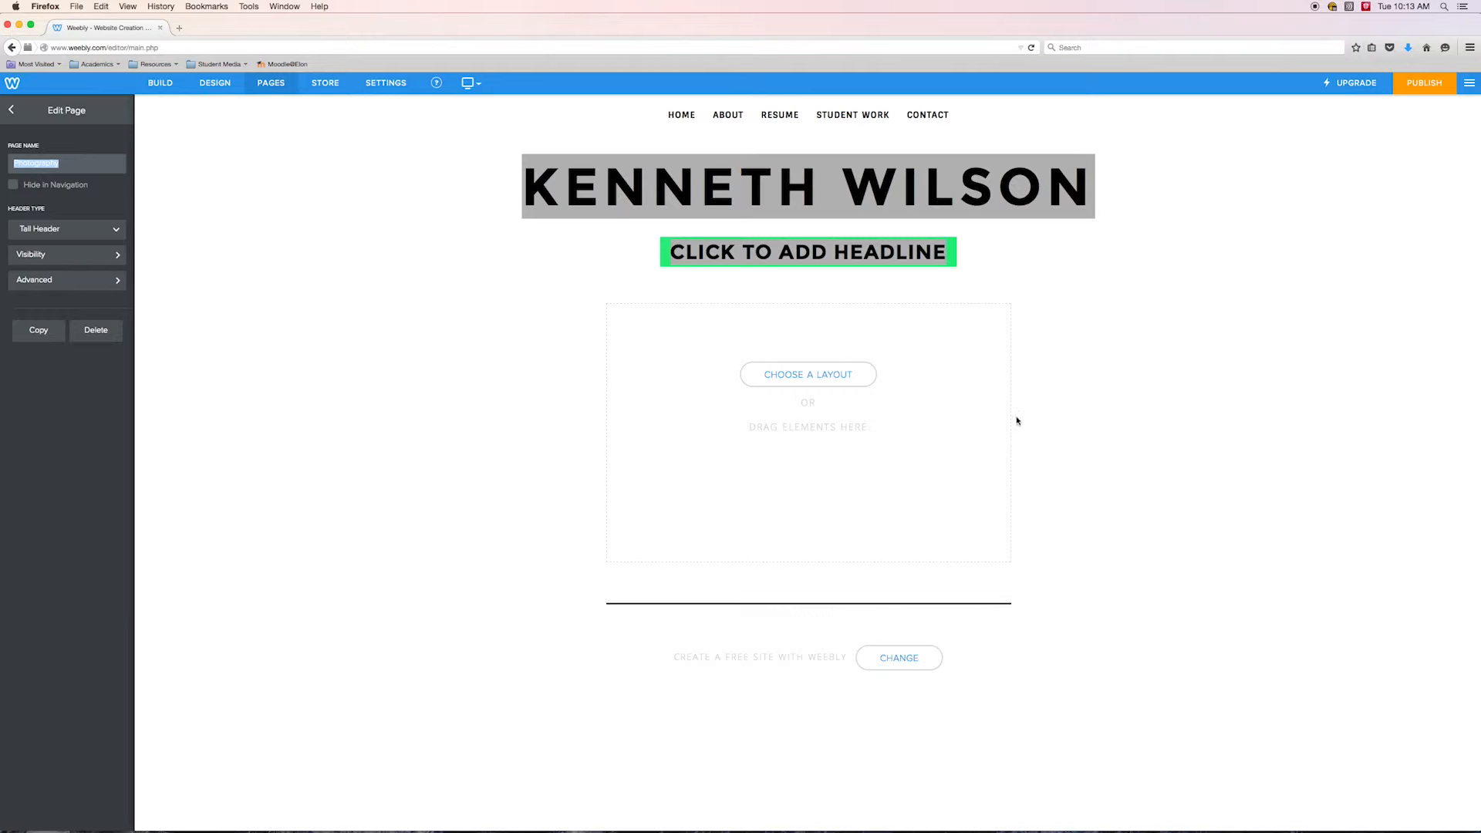
left_click(1078, 558)
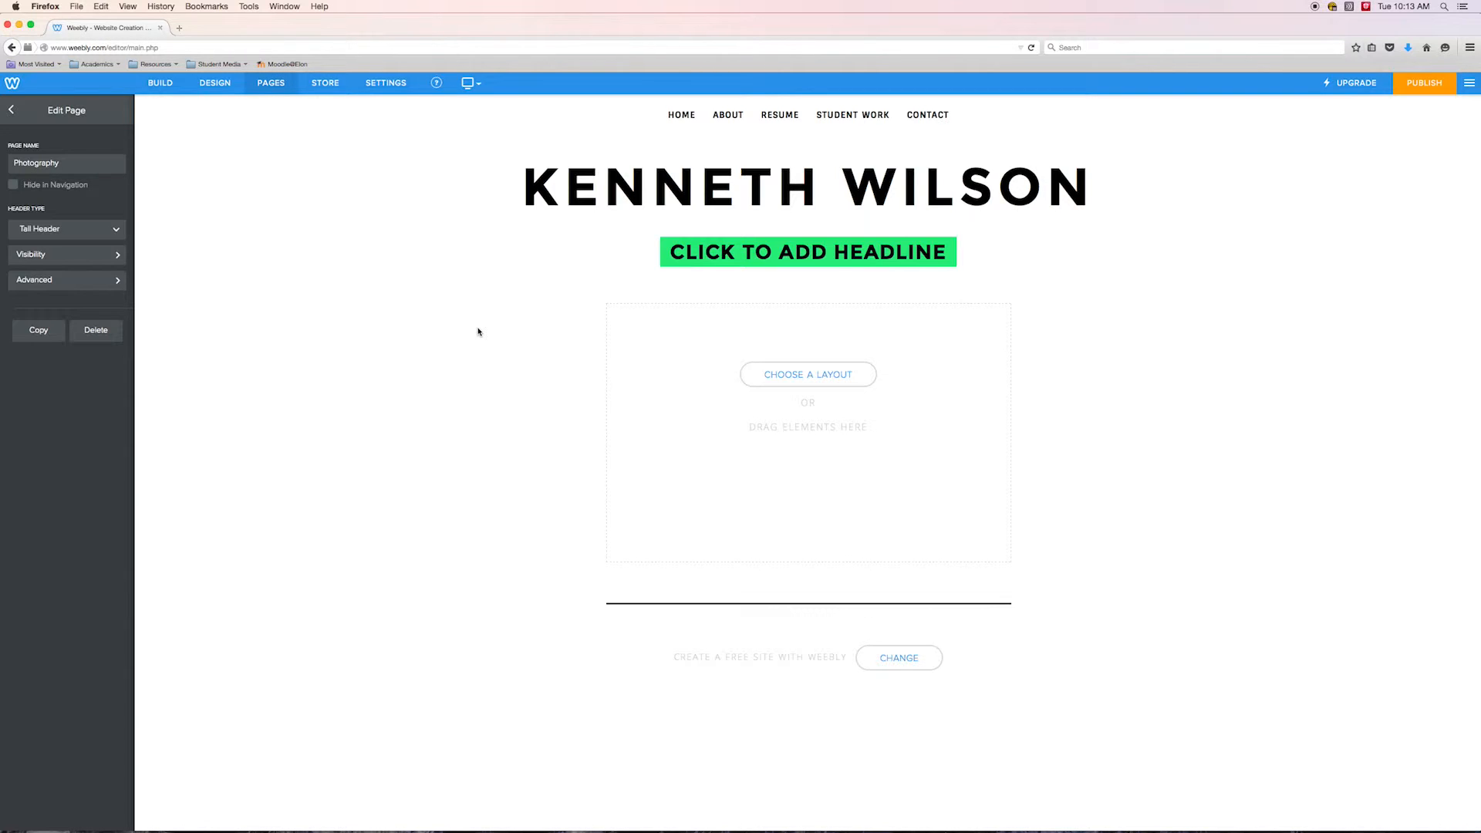
left_click(161, 84)
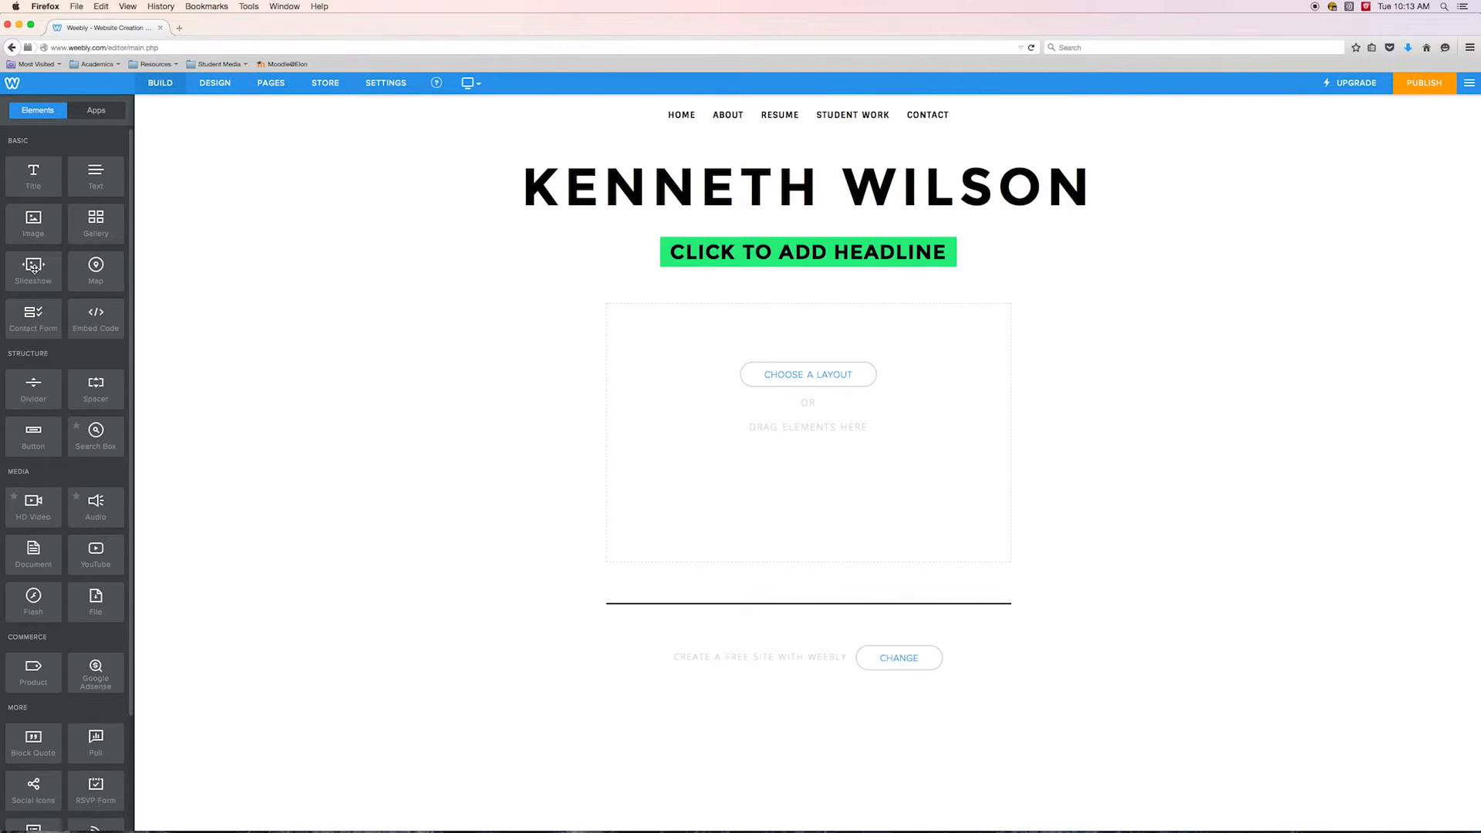
Add a slideshow element to the Photography page using the Thumbnails on Bottom style
left_click_drag(28, 266, 811, 423)
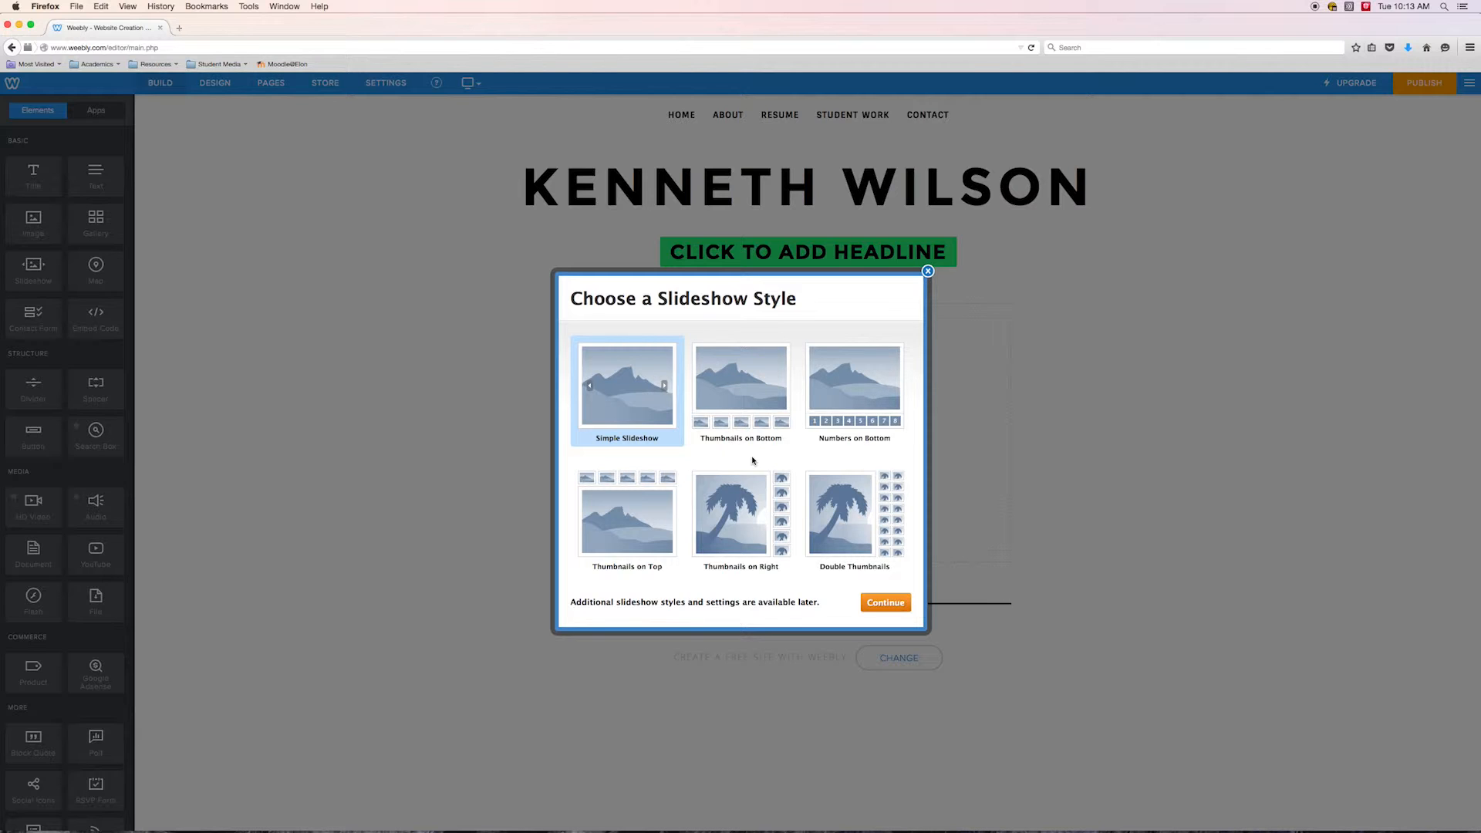
left_click(746, 391)
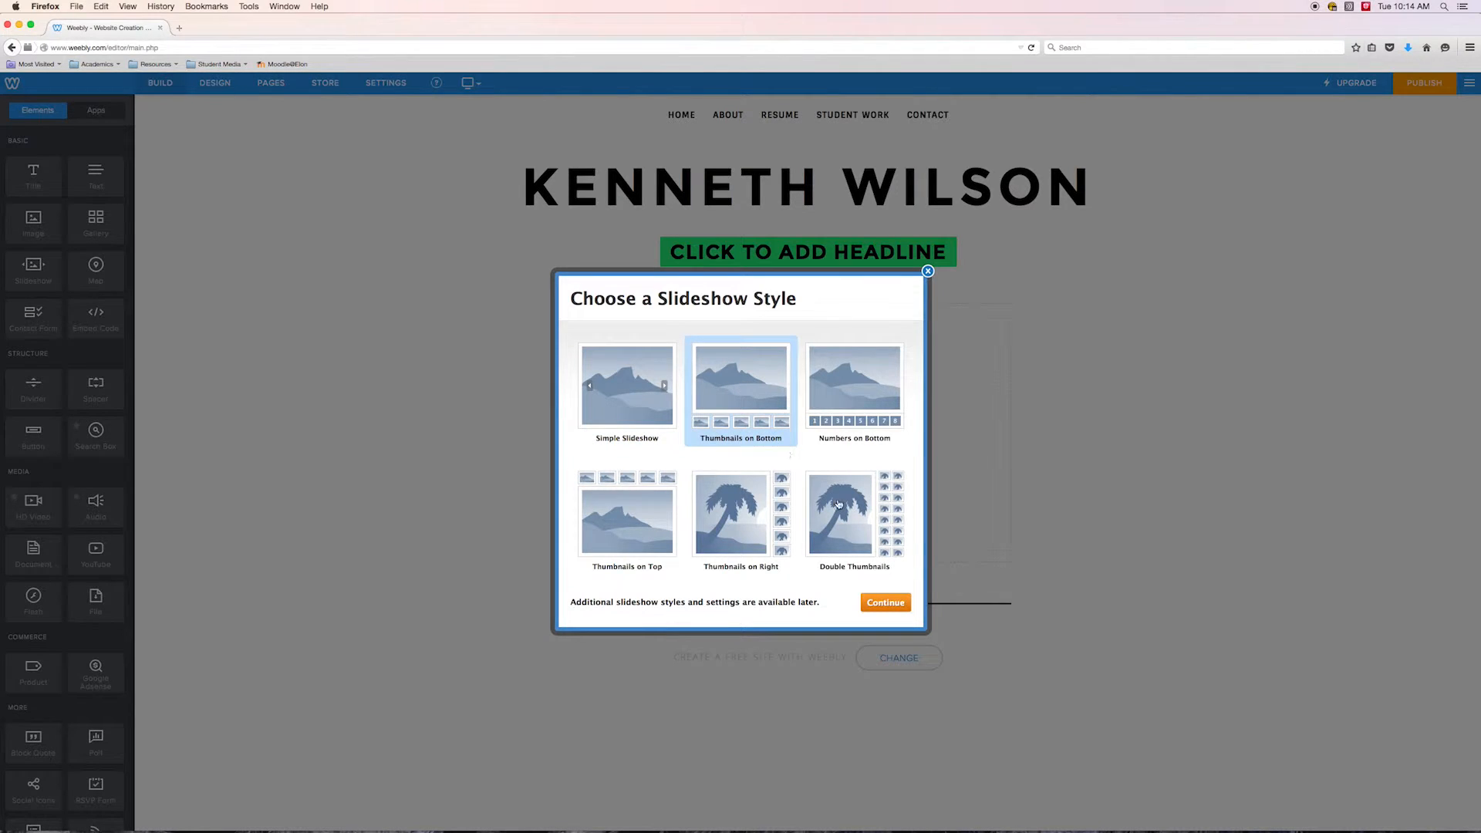
left_click(884, 604)
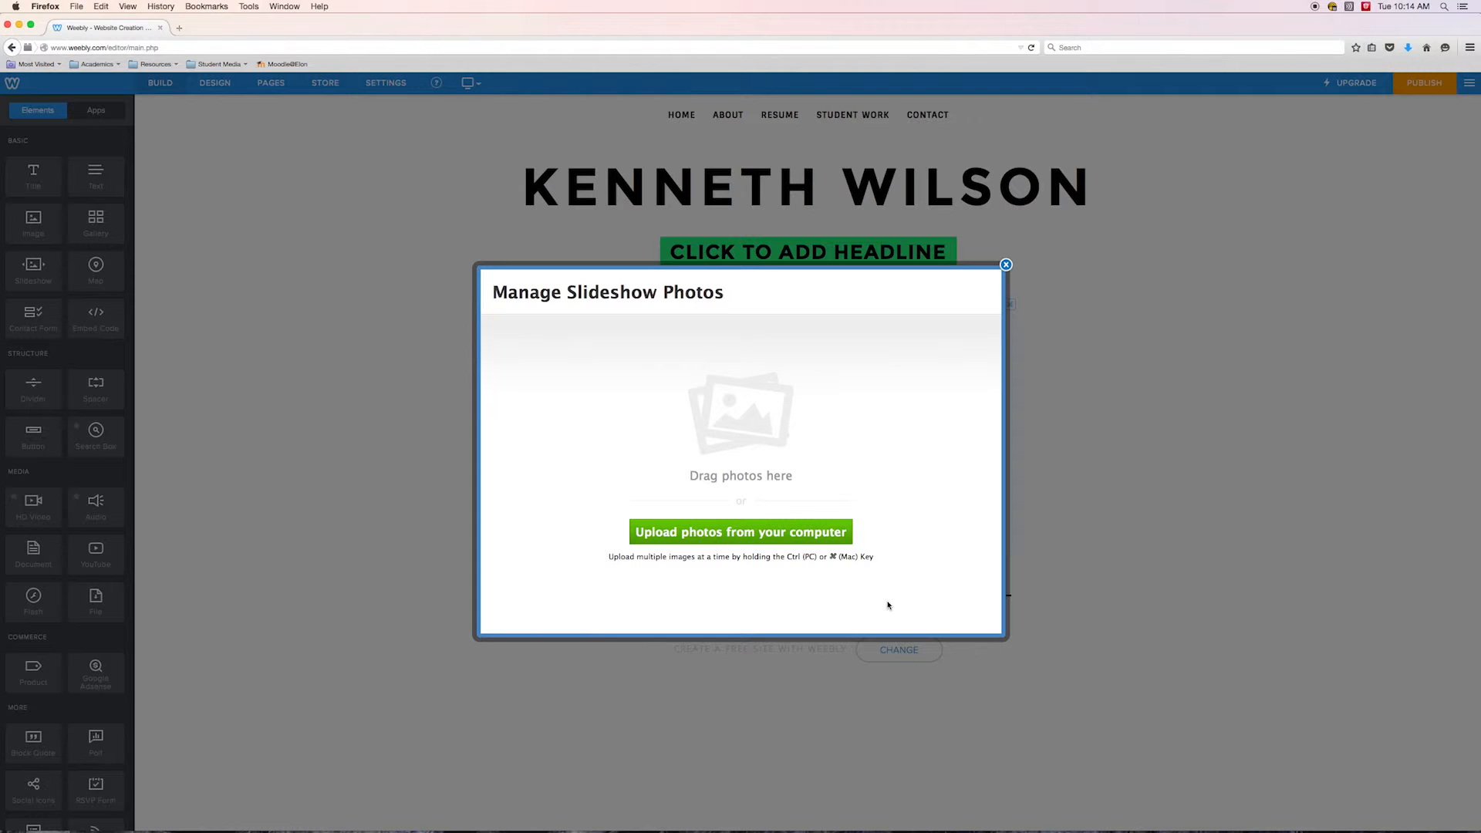
Upload the four photos RG_1.jpg to RG_4.jpg from the Desktop into the slideshow and save it
left_click(764, 532)
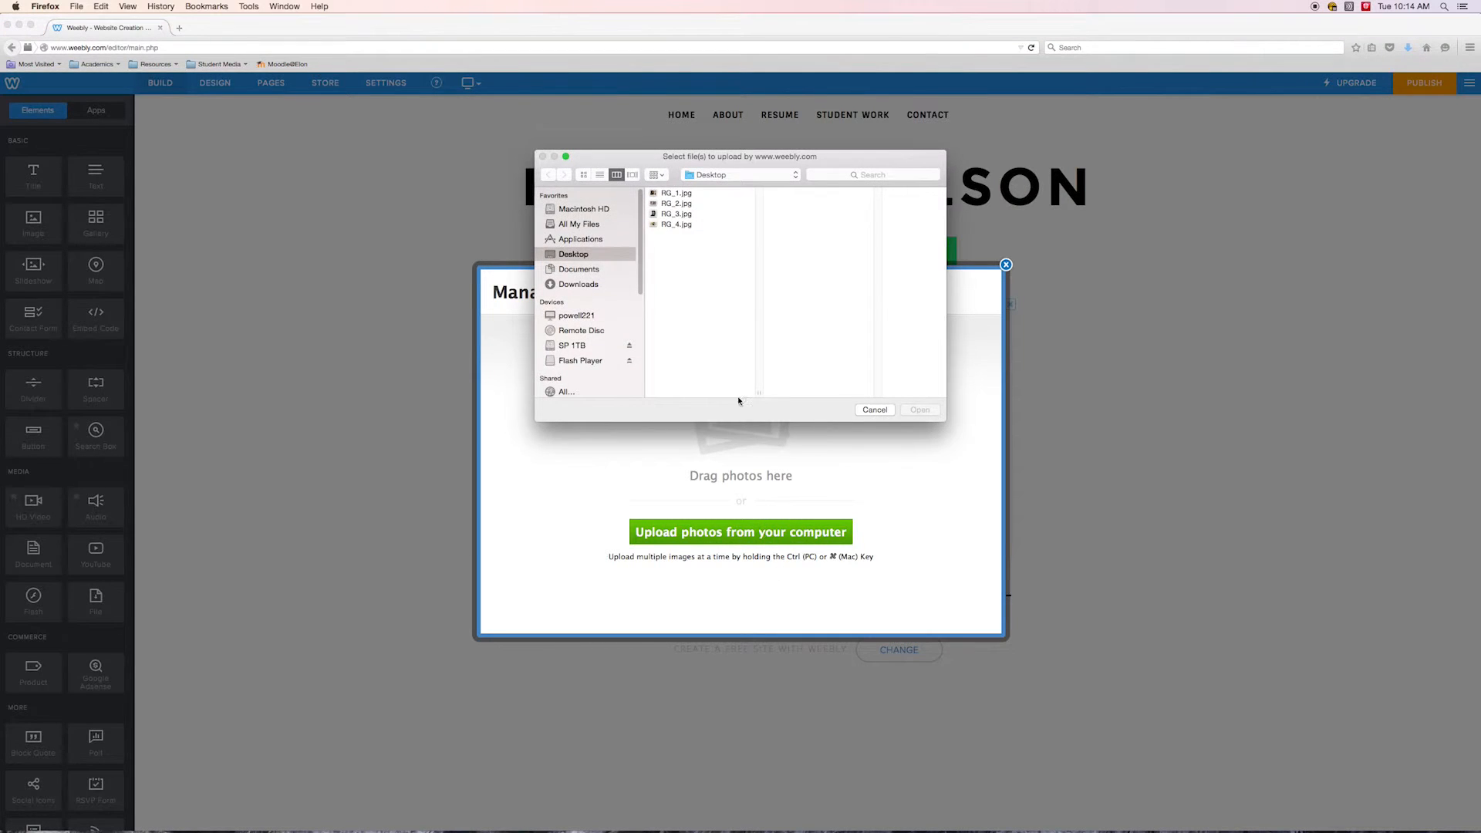
left_click_drag(680, 239, 686, 192)
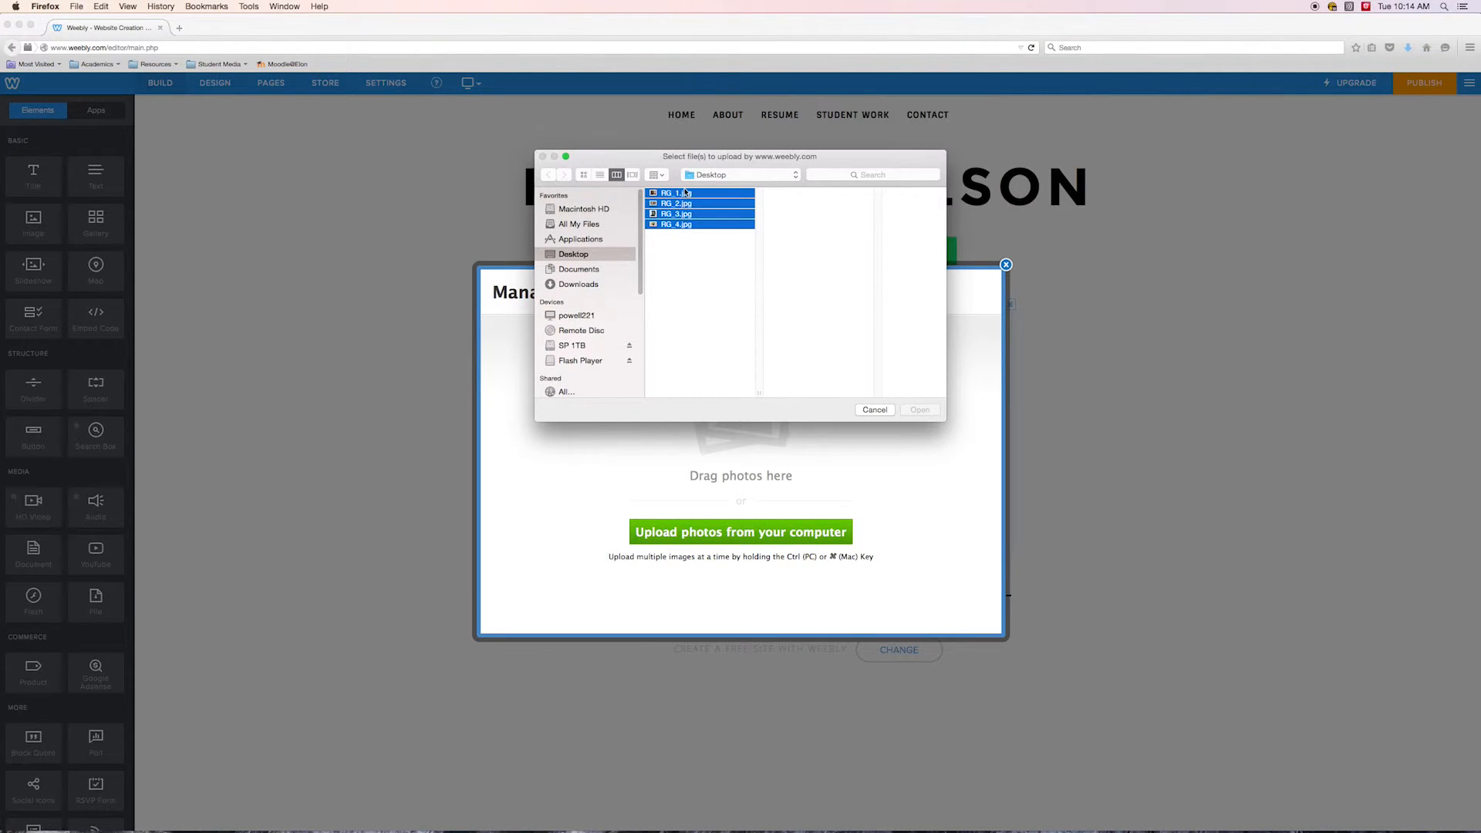
left_click(927, 412)
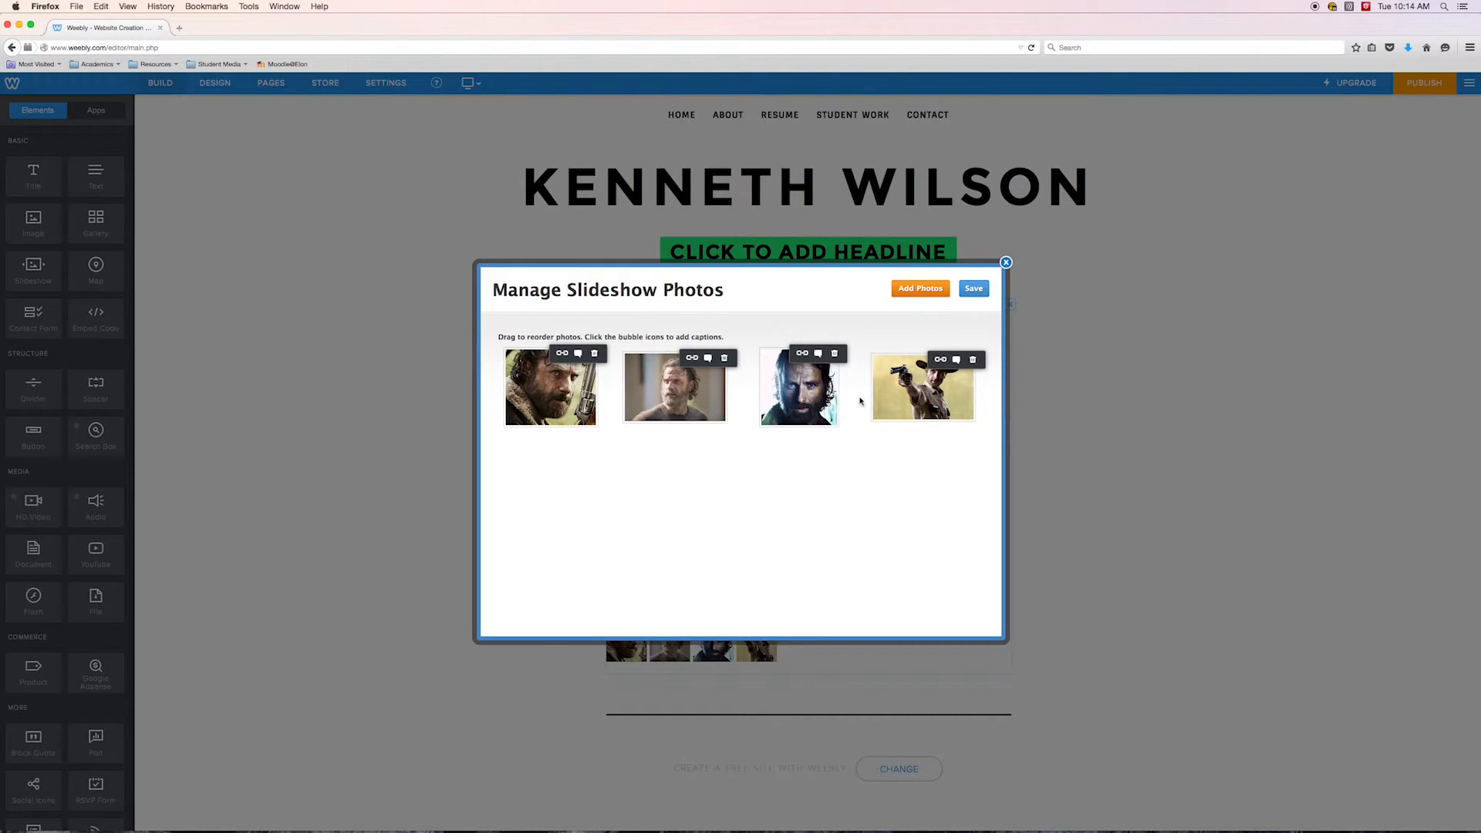
left_click(918, 290)
left_click(885, 415)
left_click(975, 289)
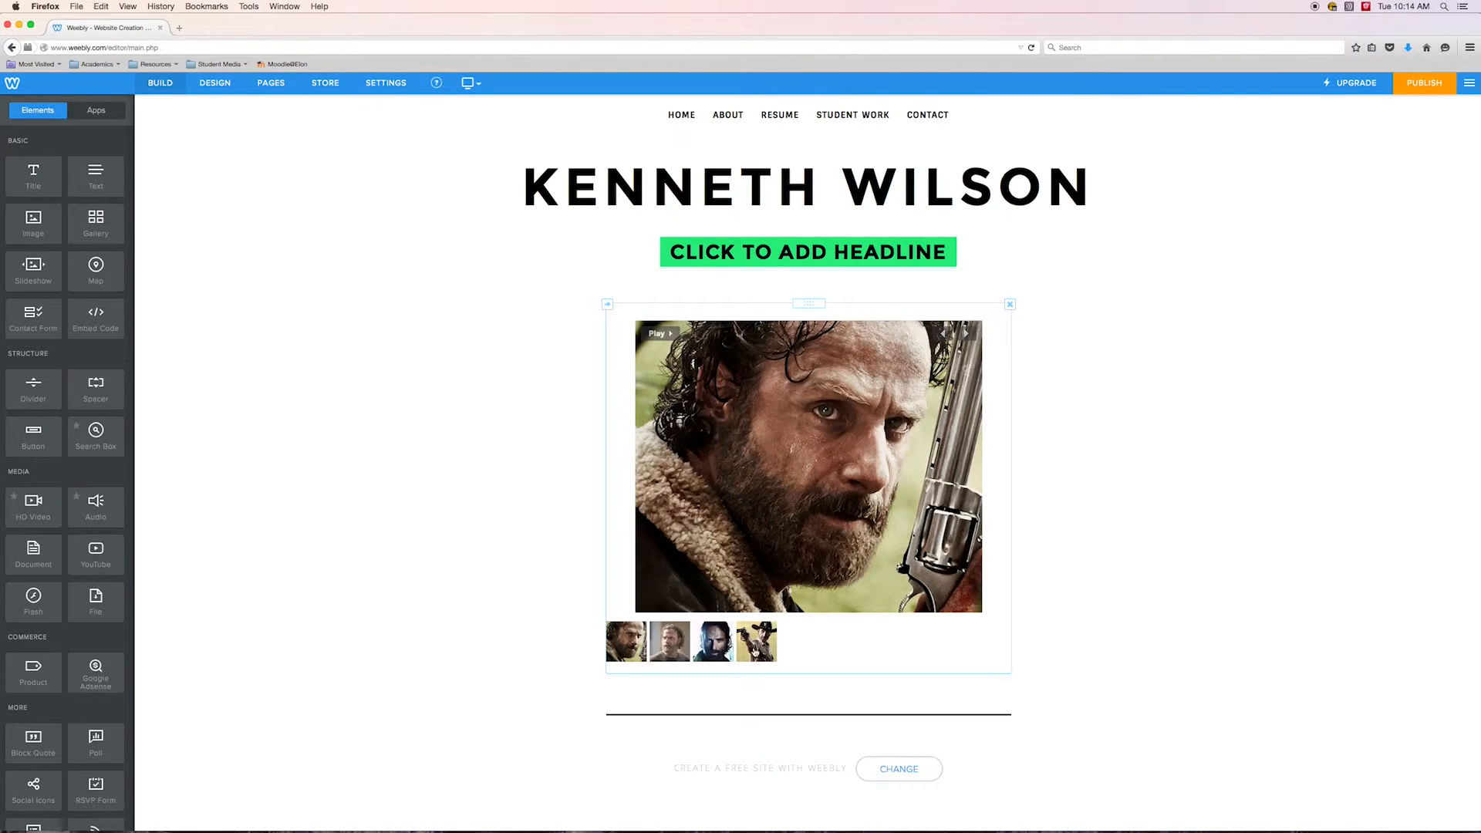
Step through the slideshow's photos with its next arrow
left_click(966, 333)
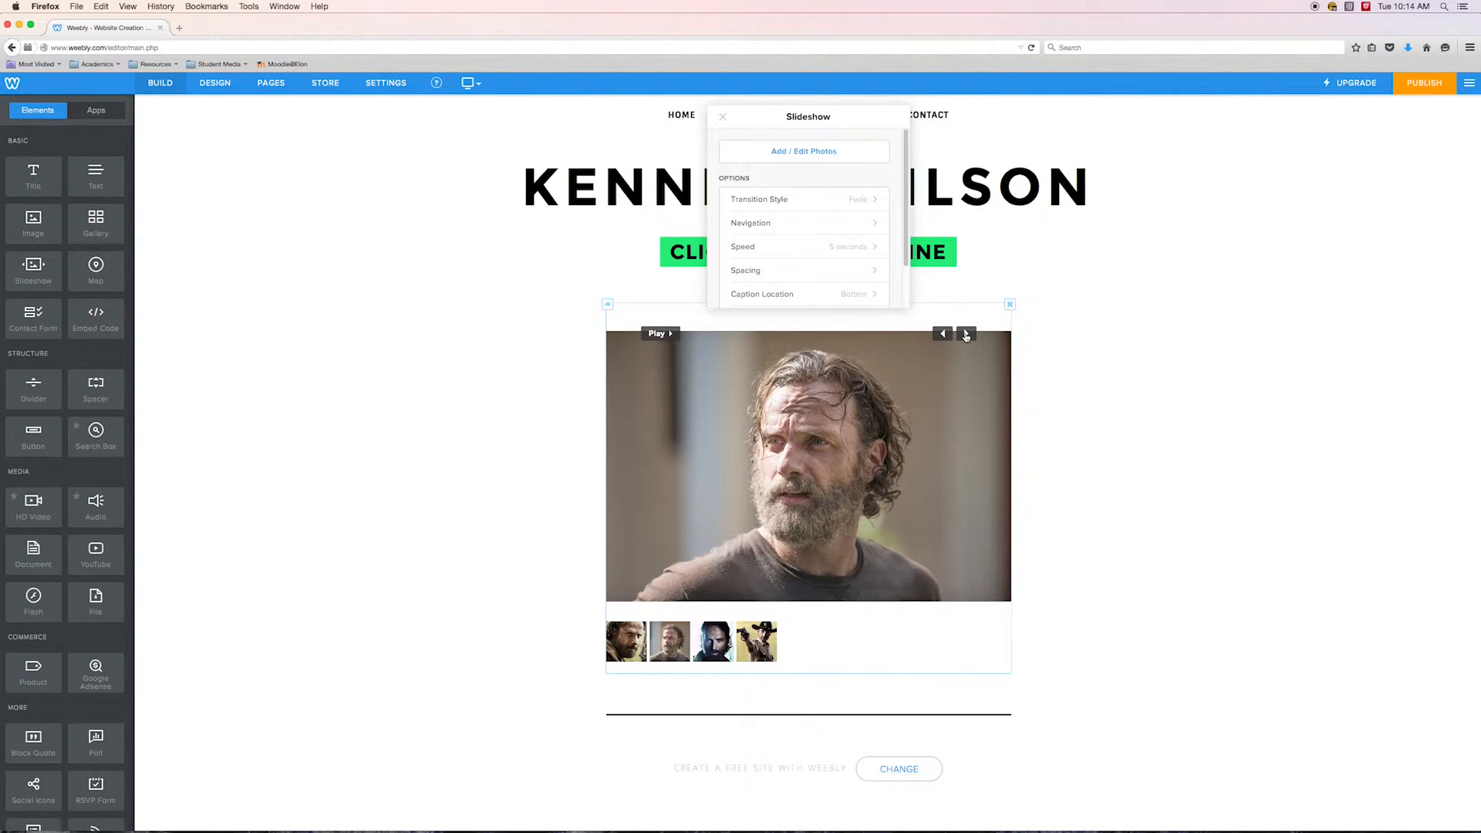
left_click(965, 333)
left_click(965, 333)
left_click(965, 333)
left_click(965, 333)
Review the slideshow's options, including the Speed choices, and close the settings panel
scroll(905, 202, "down", 2)
scroll(905, 202, "up", 2)
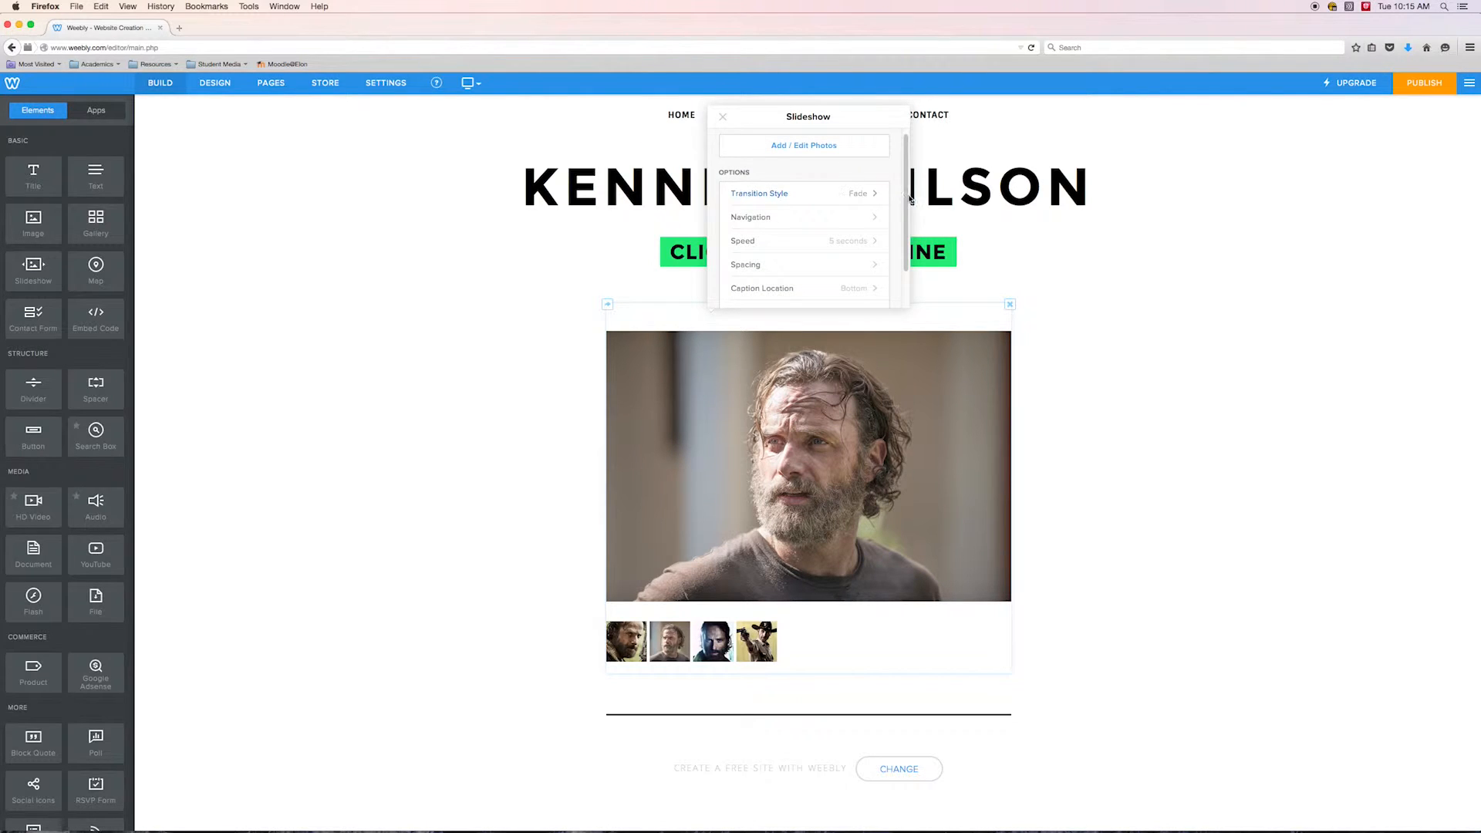
scroll(907, 200, "up", 1)
scroll(907, 201, "down", 1)
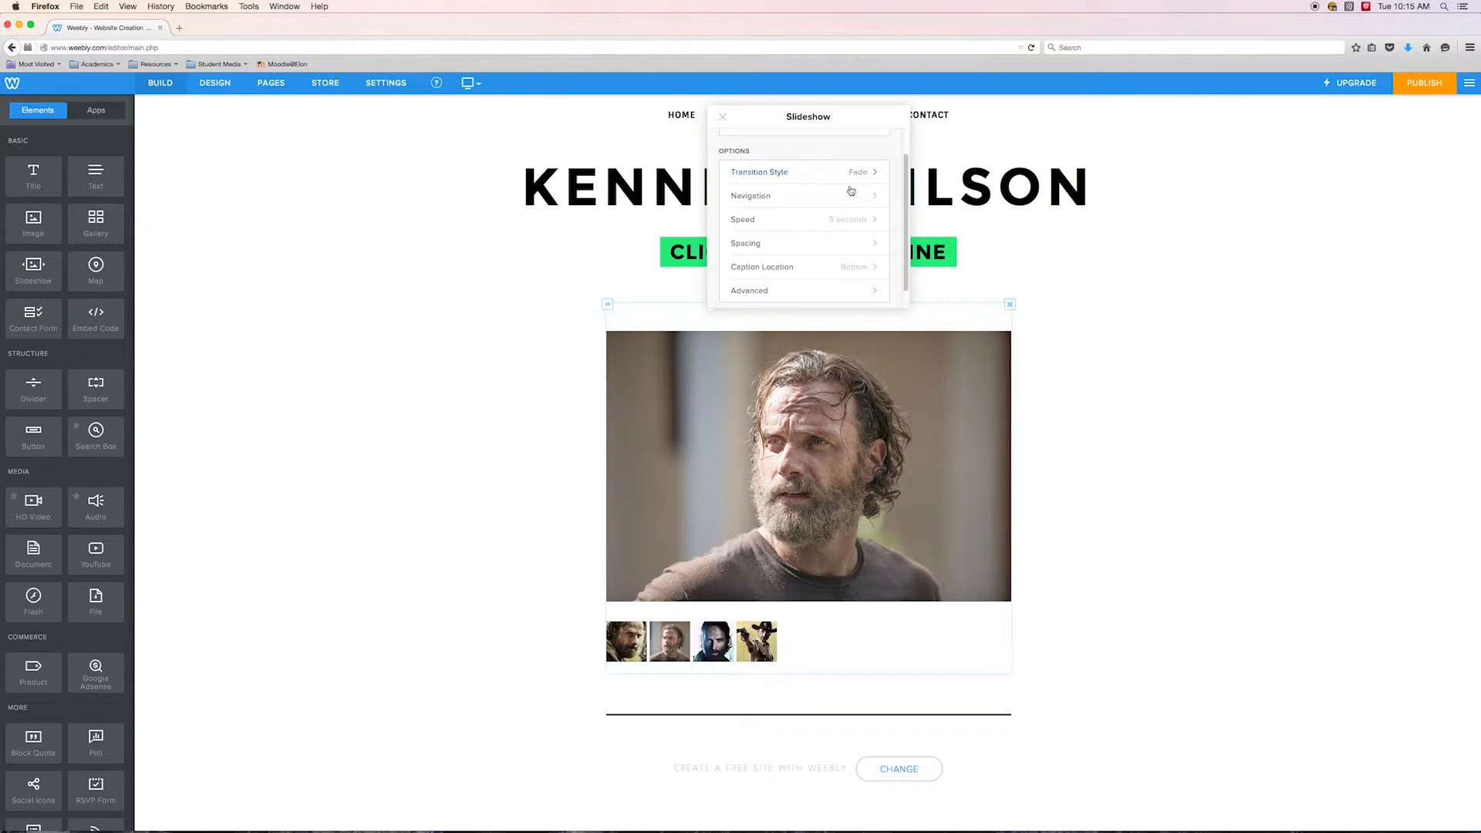
left_click(853, 222)
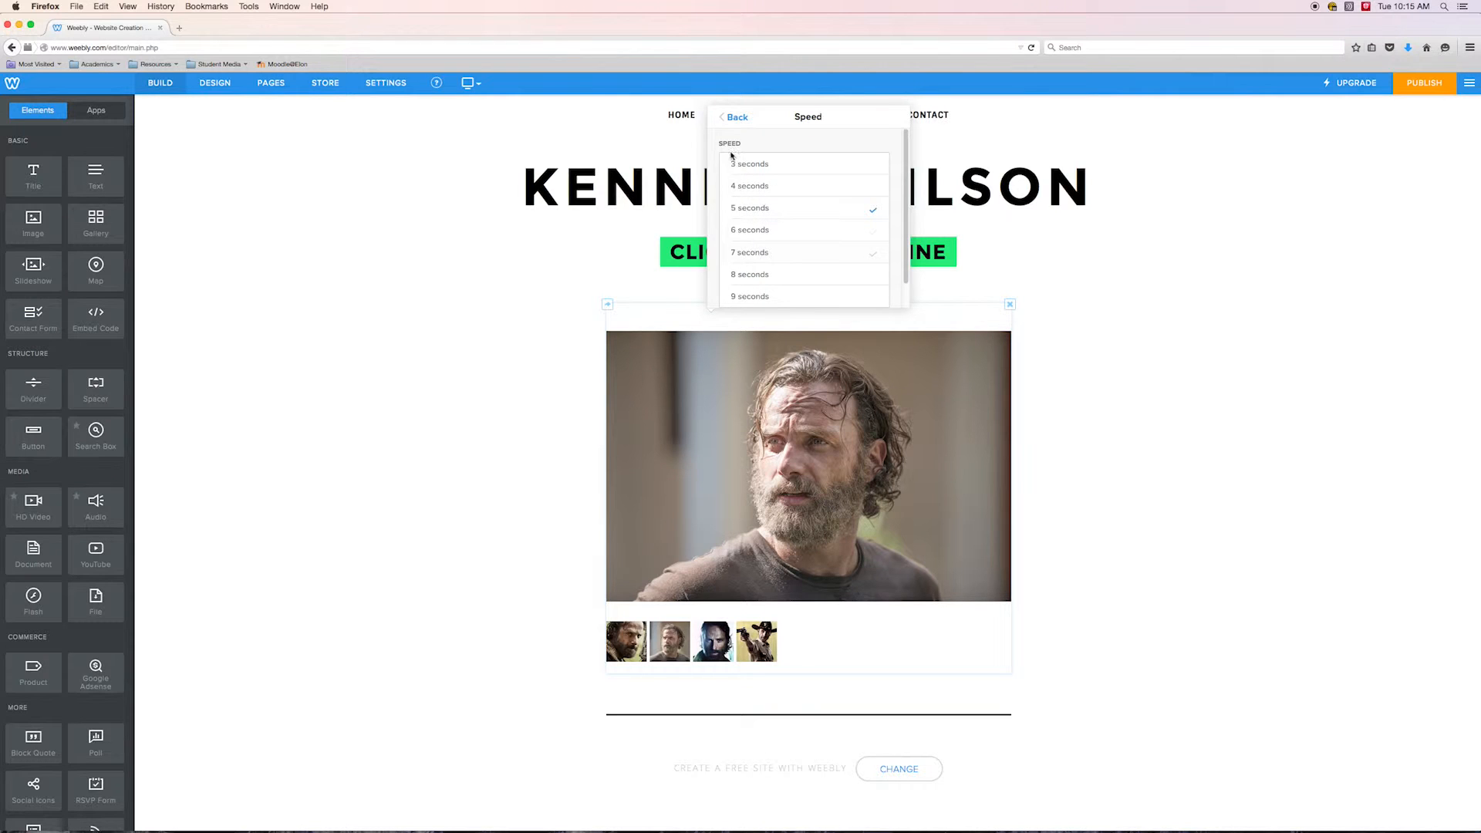
left_click(737, 118)
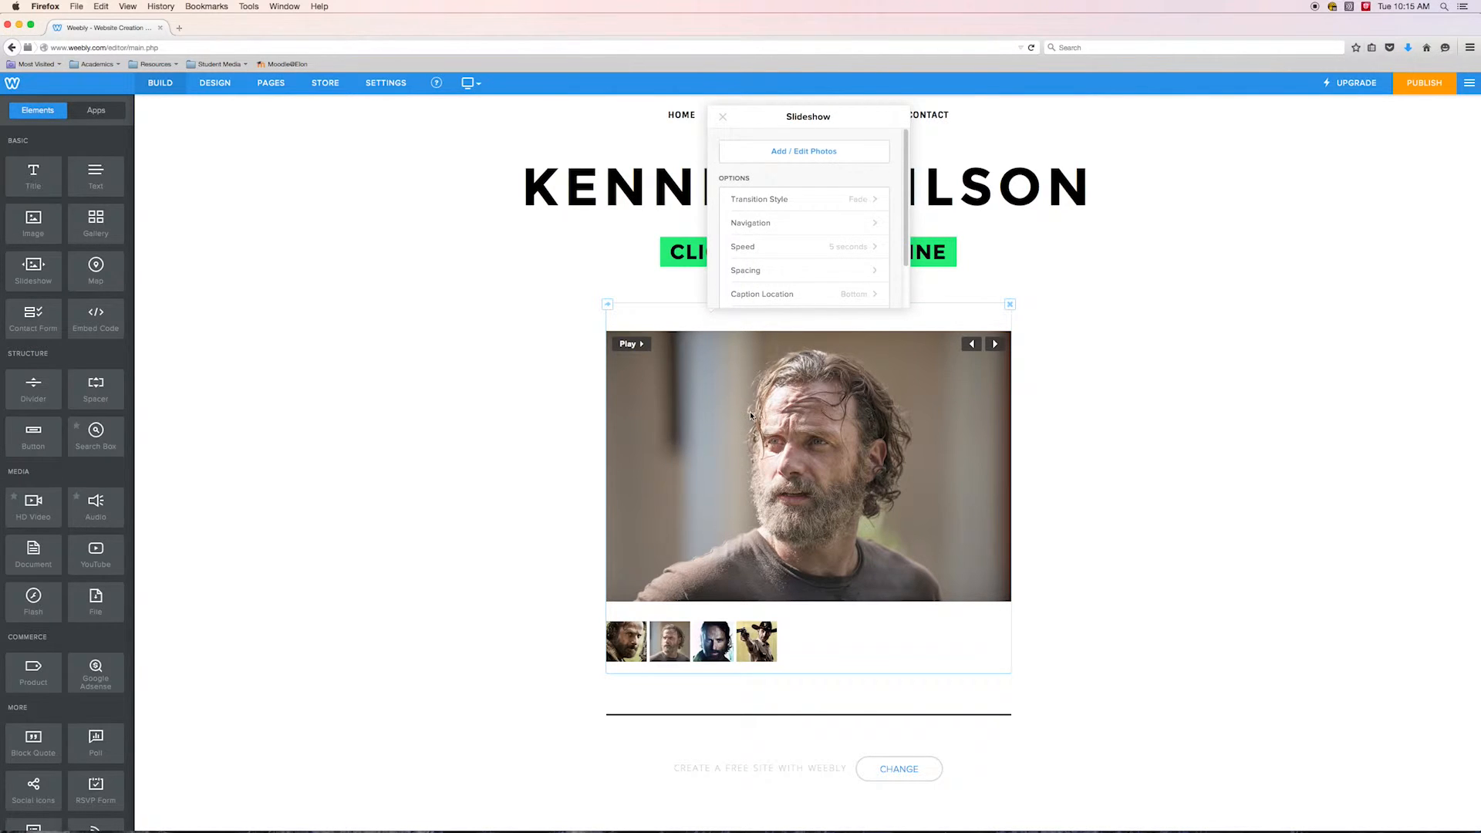
left_click(1161, 436)
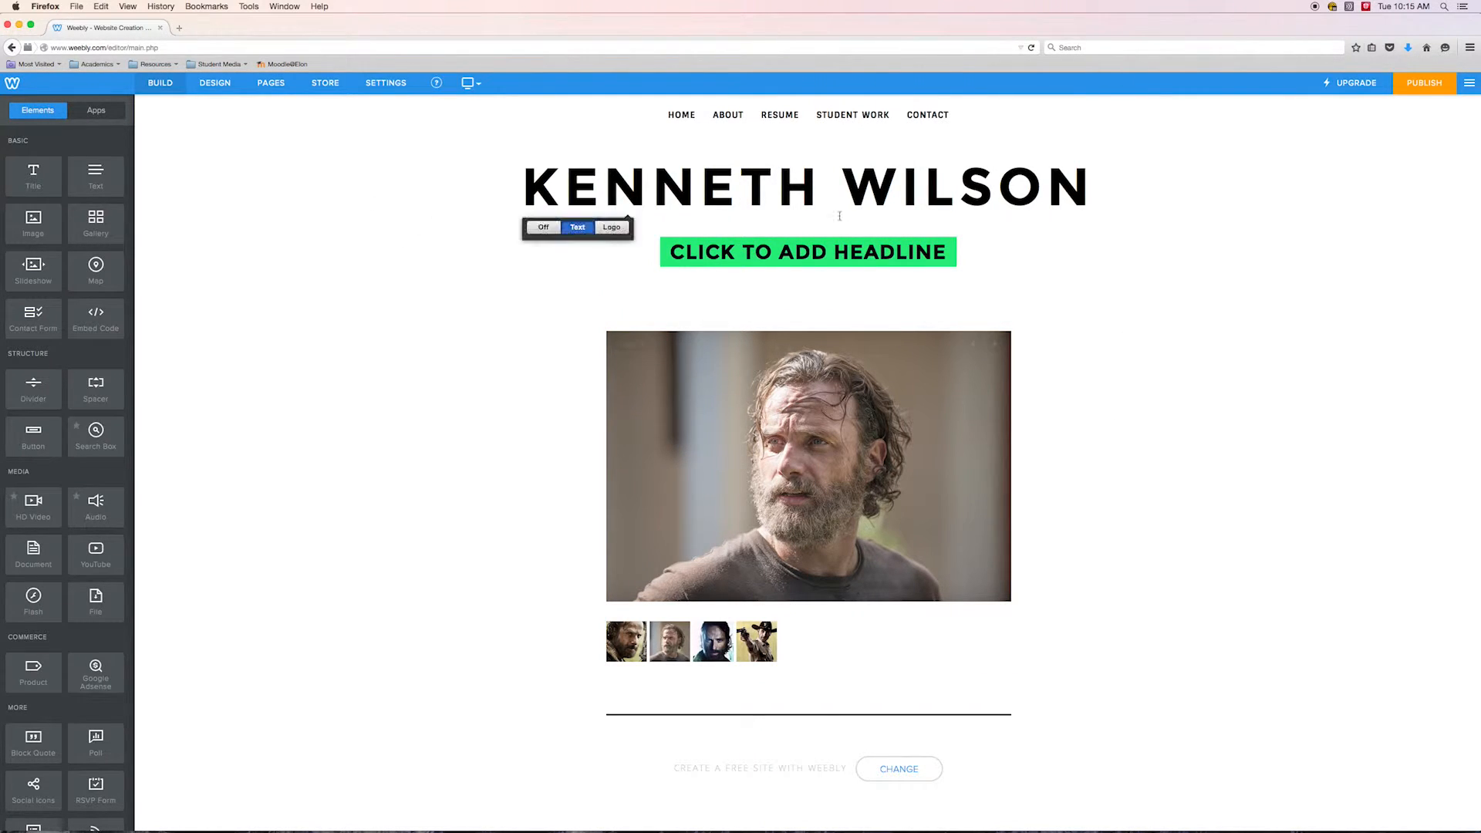
Publish the website and open its published weebly.com address in a new browser tab
left_click(1423, 84)
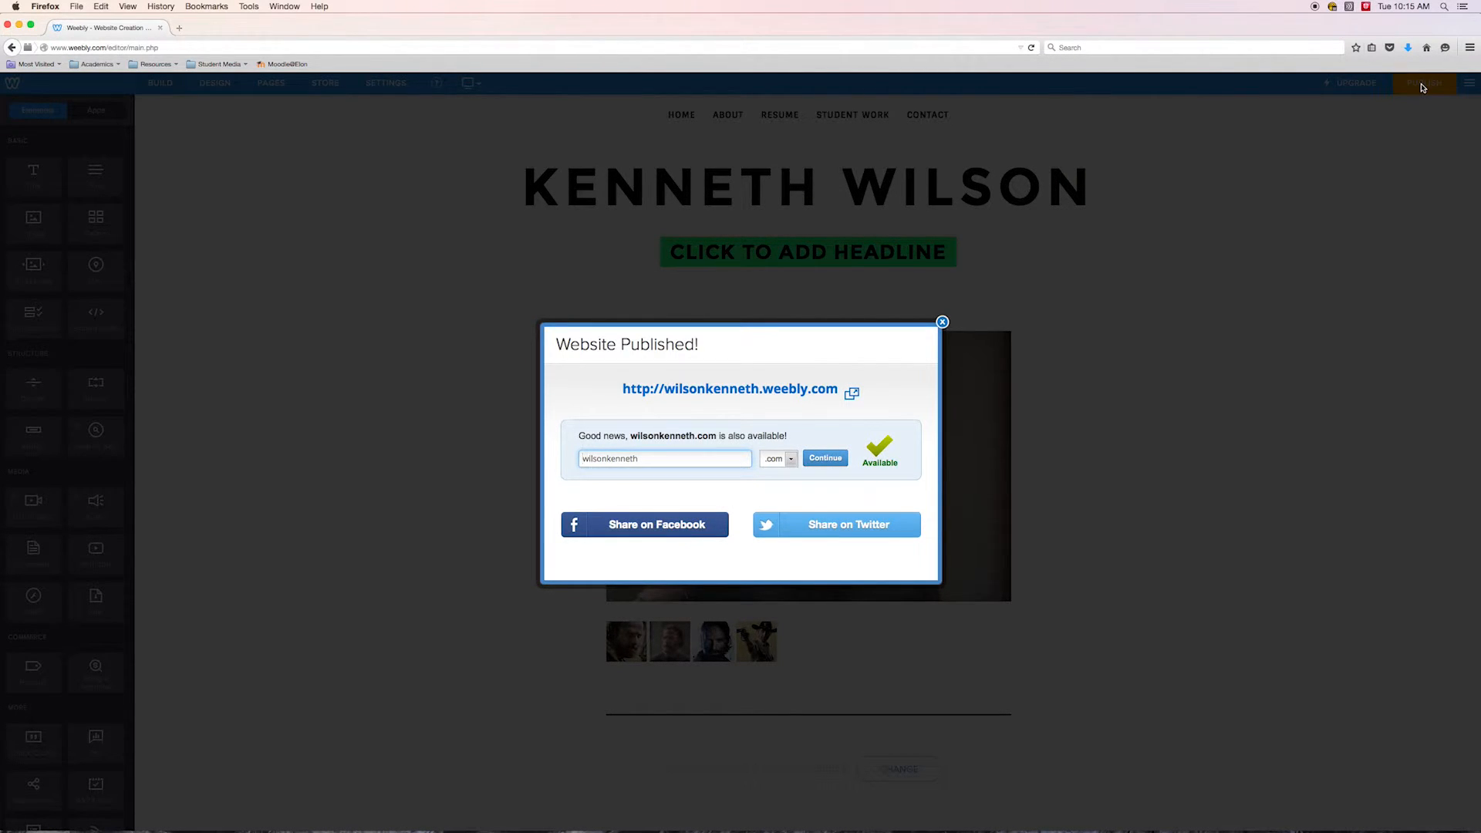
right_click(737, 389)
left_click(779, 394)
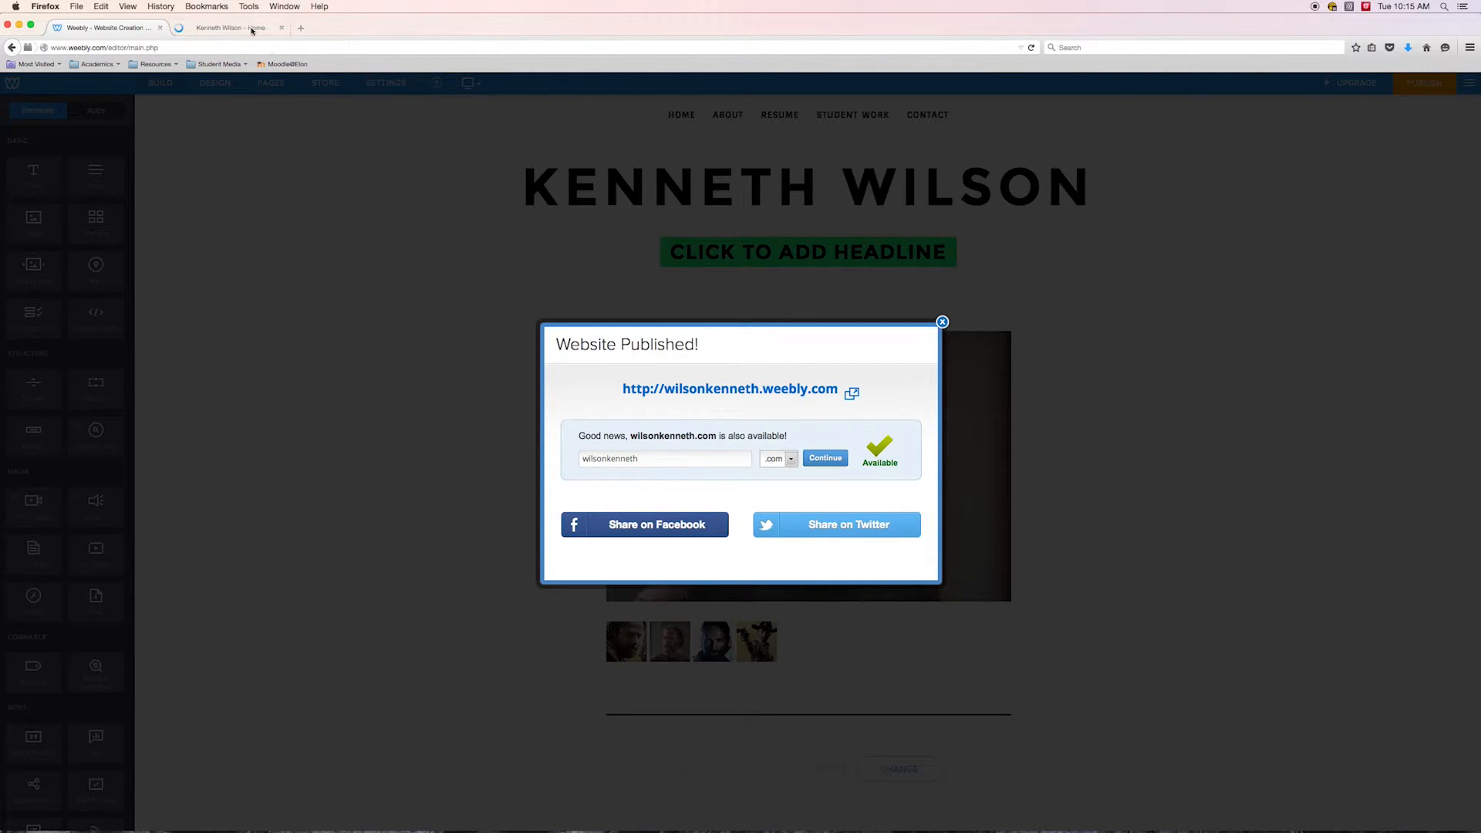
left_click(236, 30)
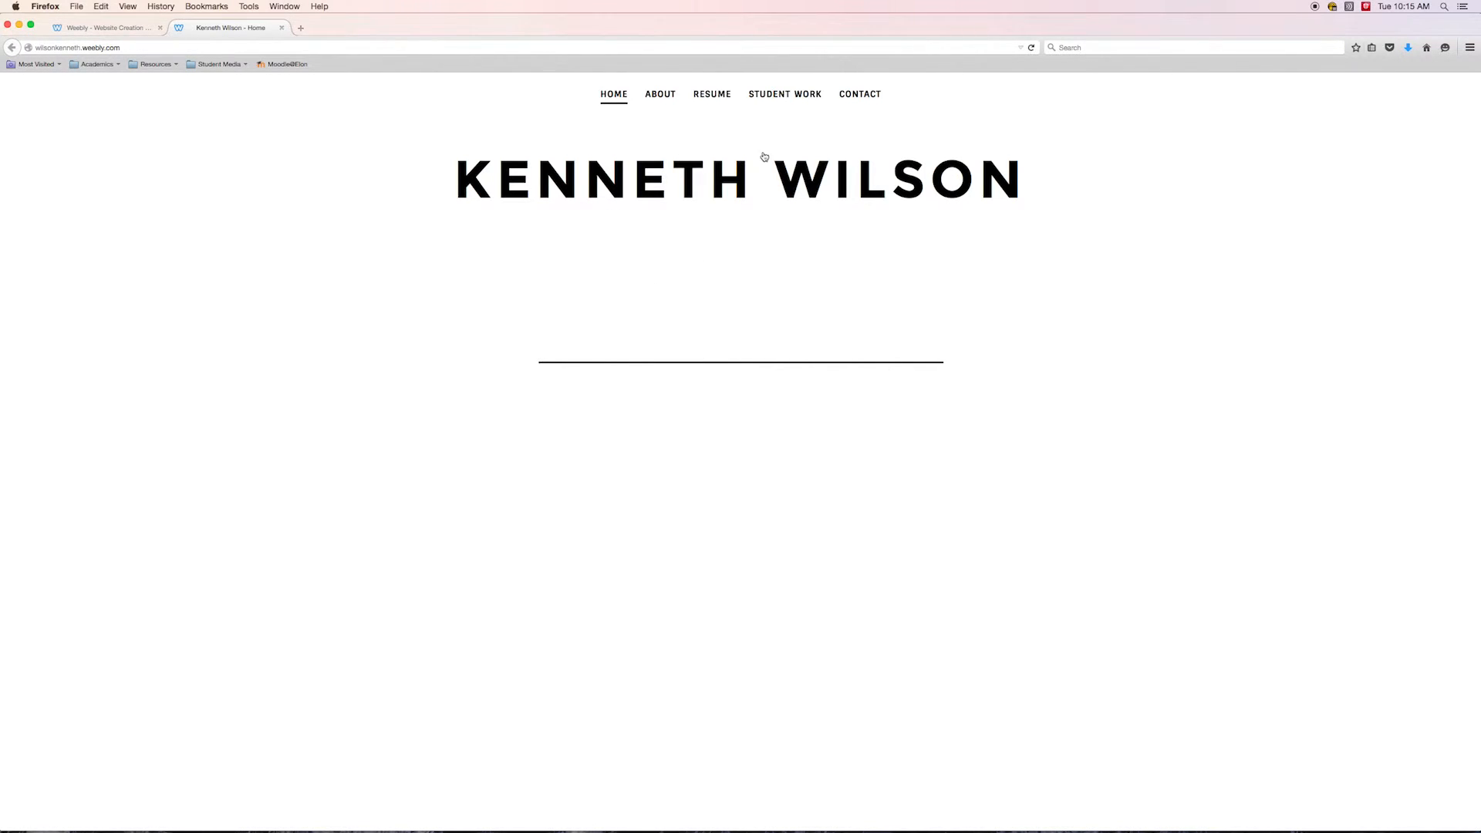
Test the live Photography page slideshow's thumbnails and play controls, then return to the editor and close the publish dialog
left_click(793, 113)
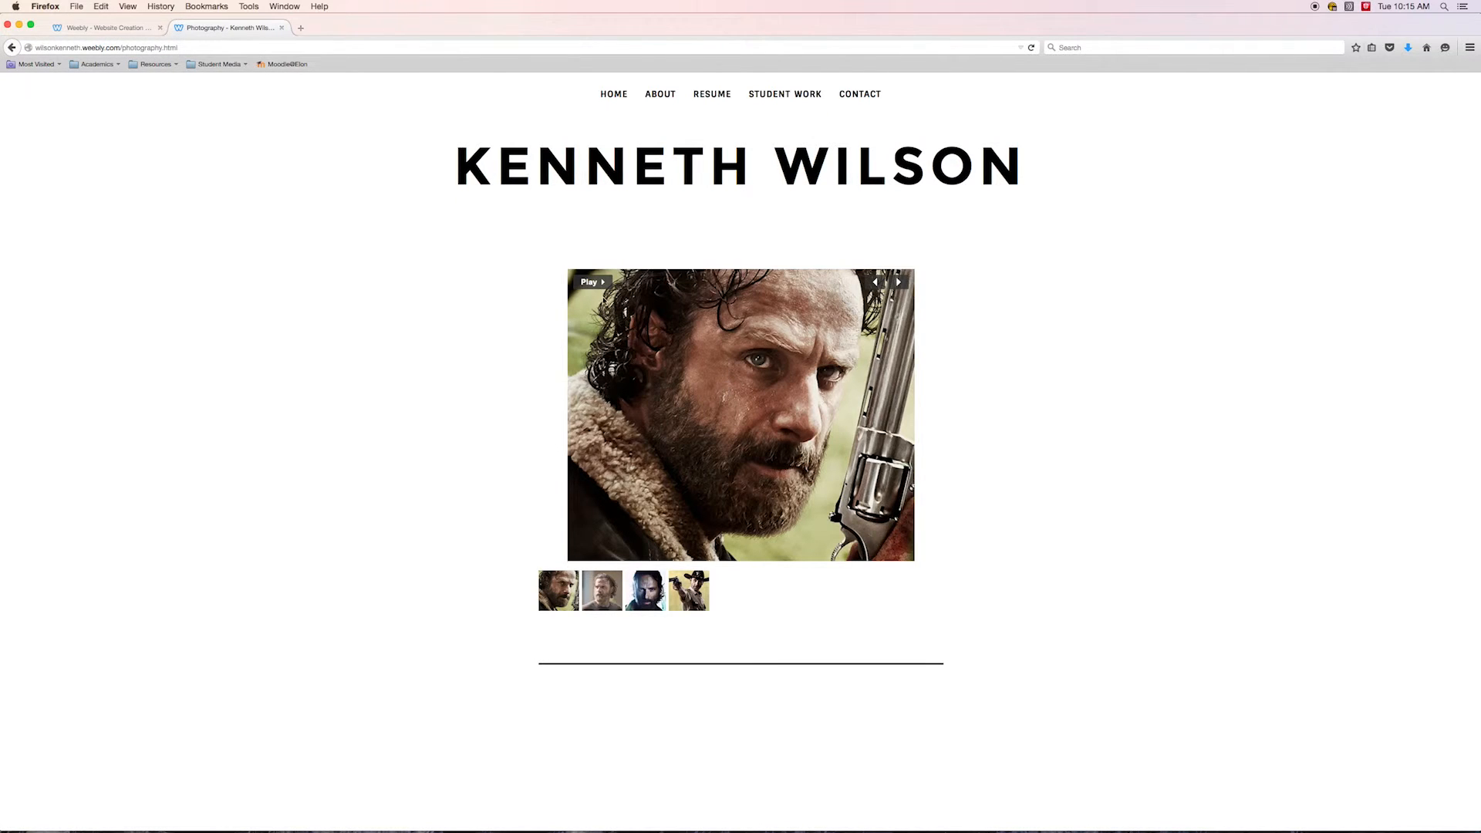
left_click(595, 593)
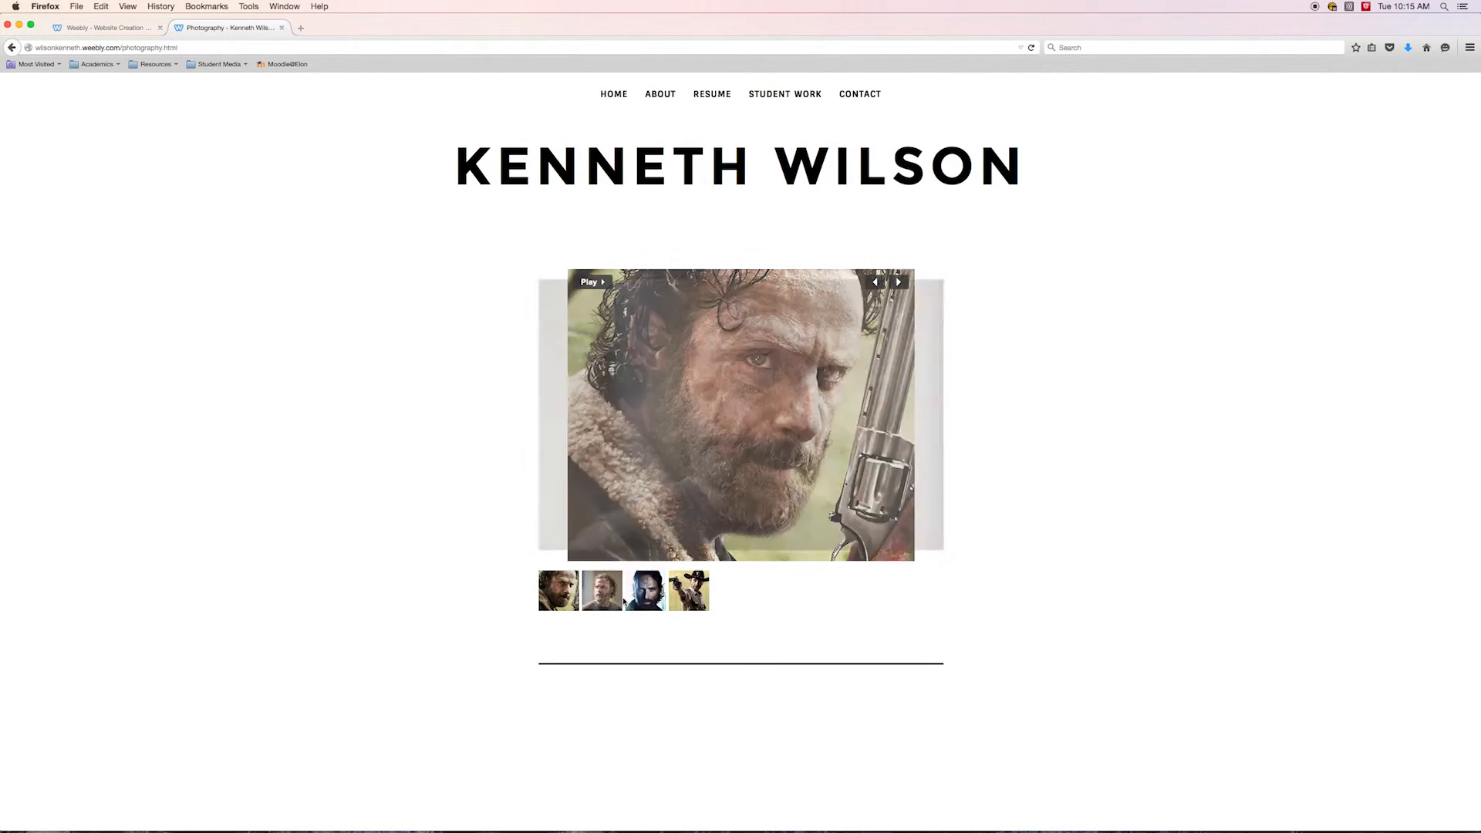
left_click(659, 603)
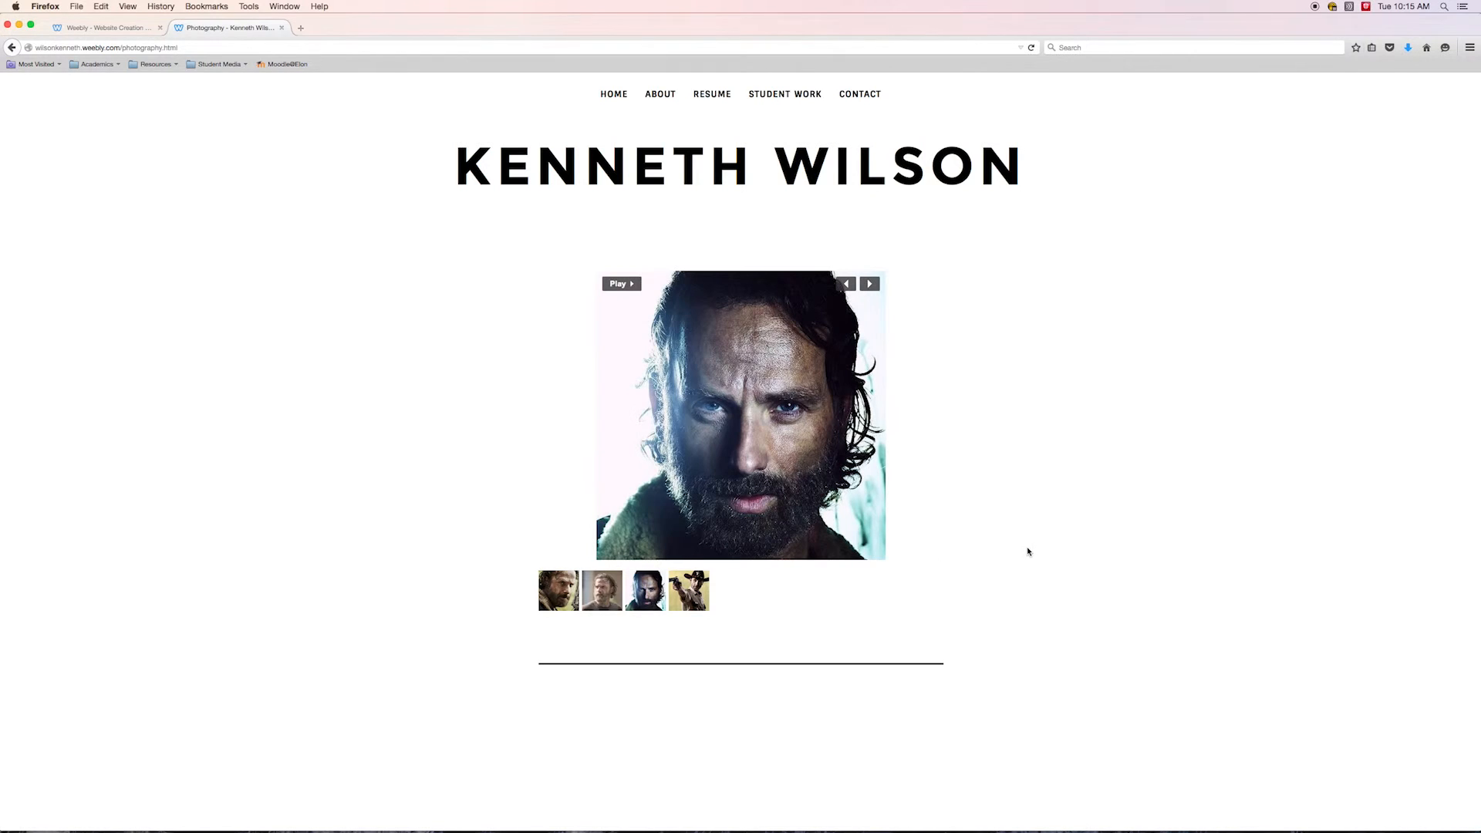
left_click(637, 286)
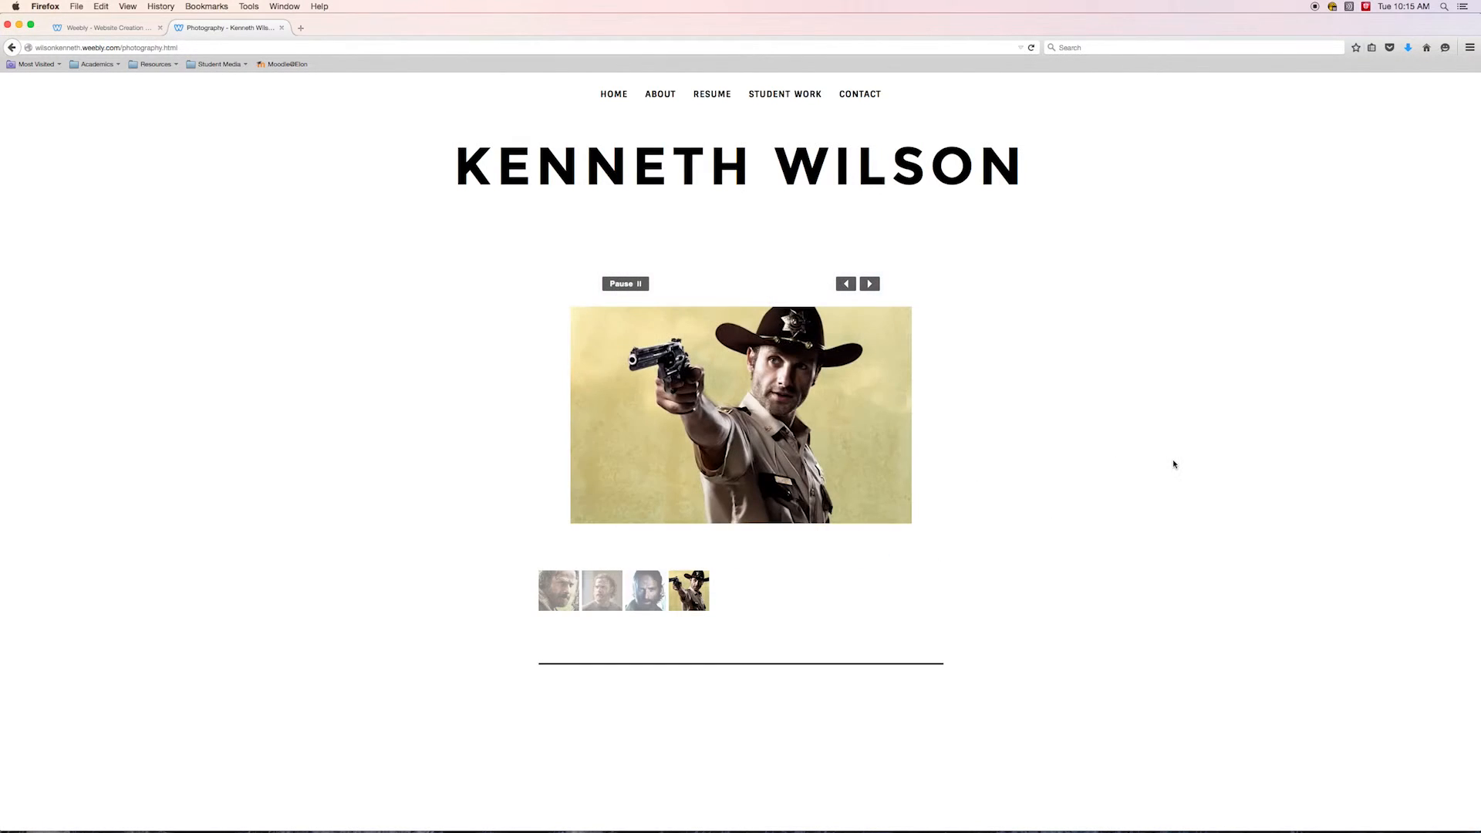
left_click(617, 285)
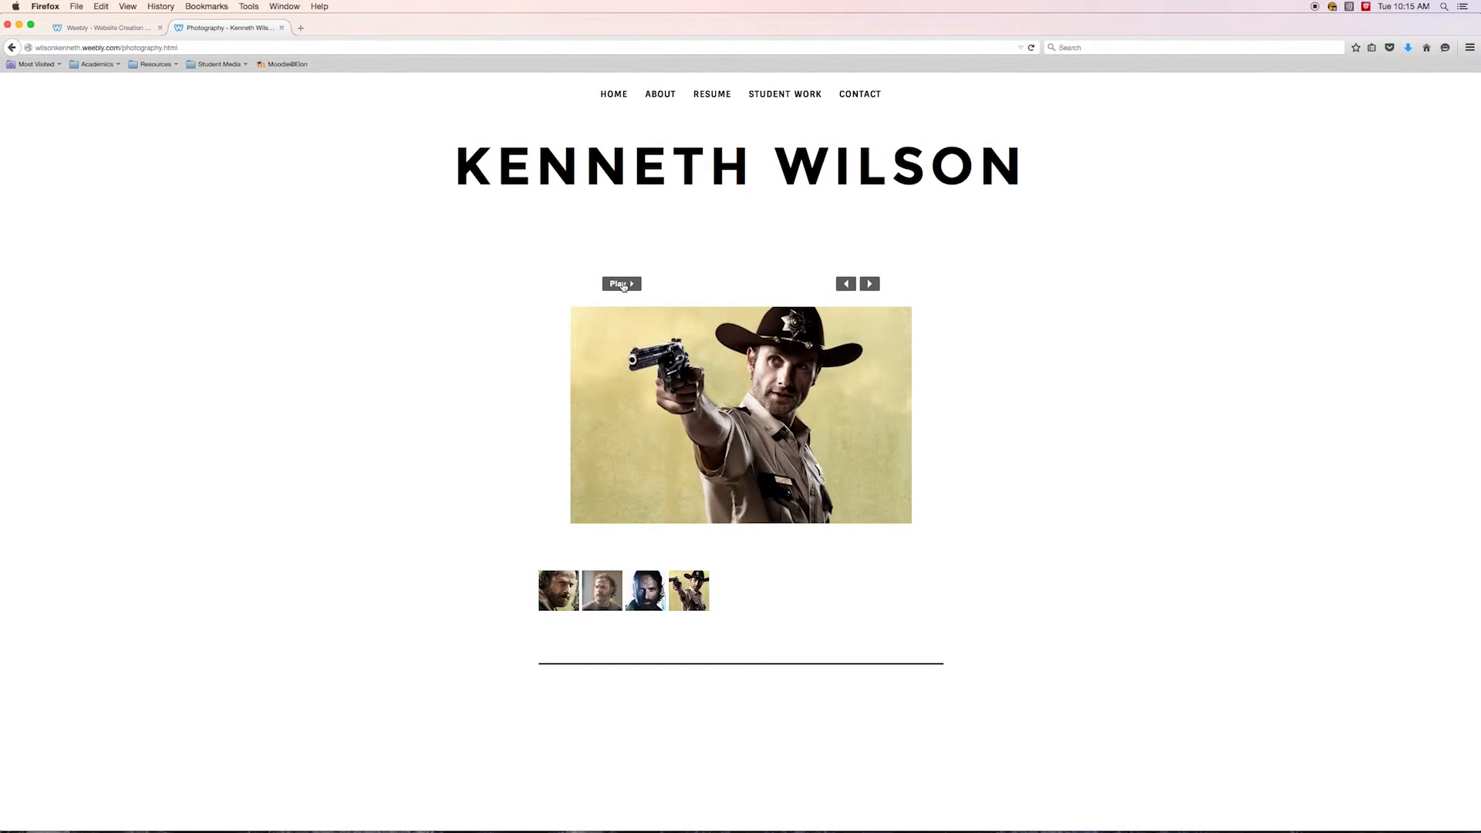
left_click(614, 94)
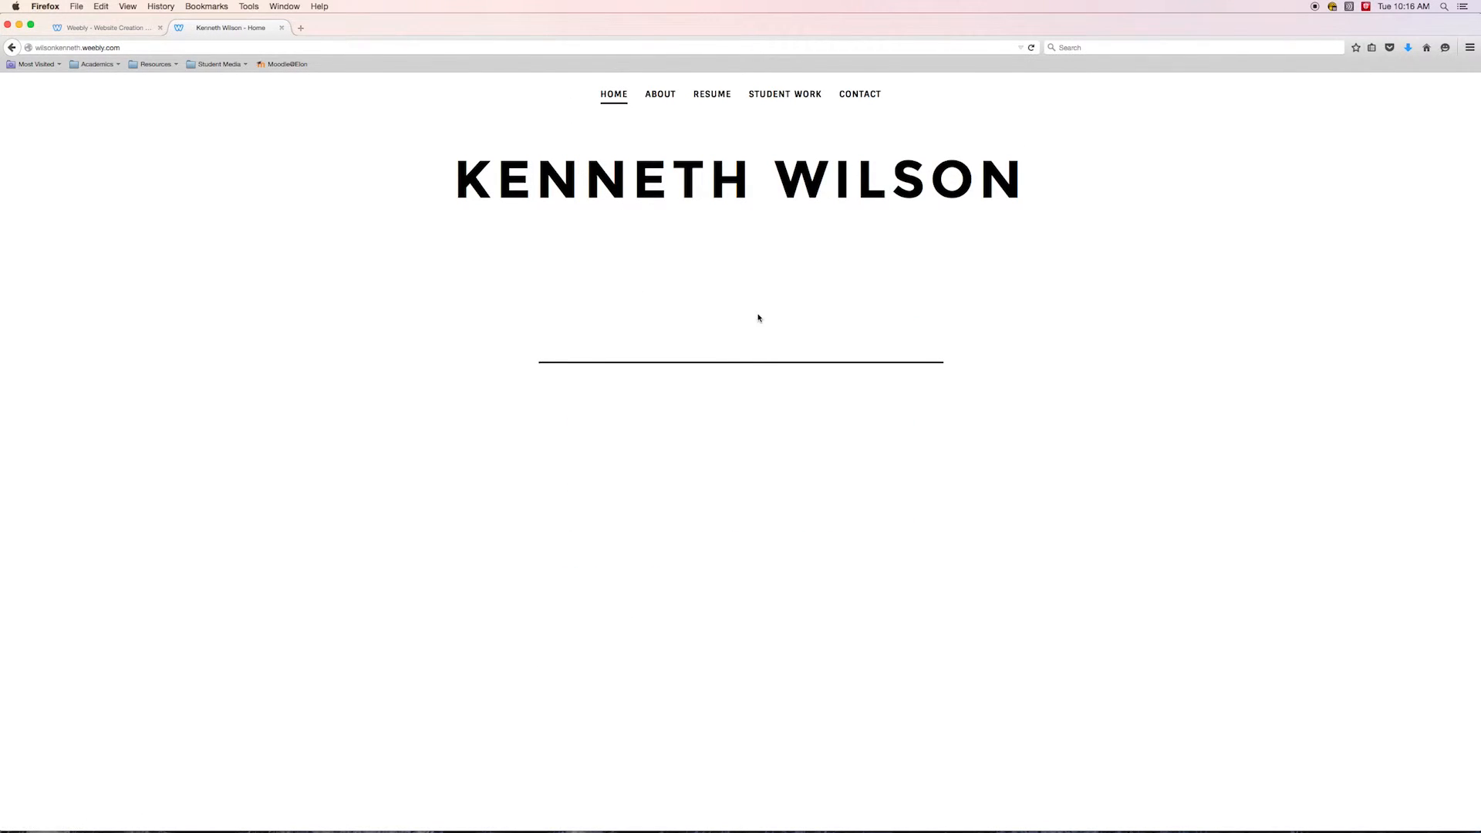
left_click(98, 28)
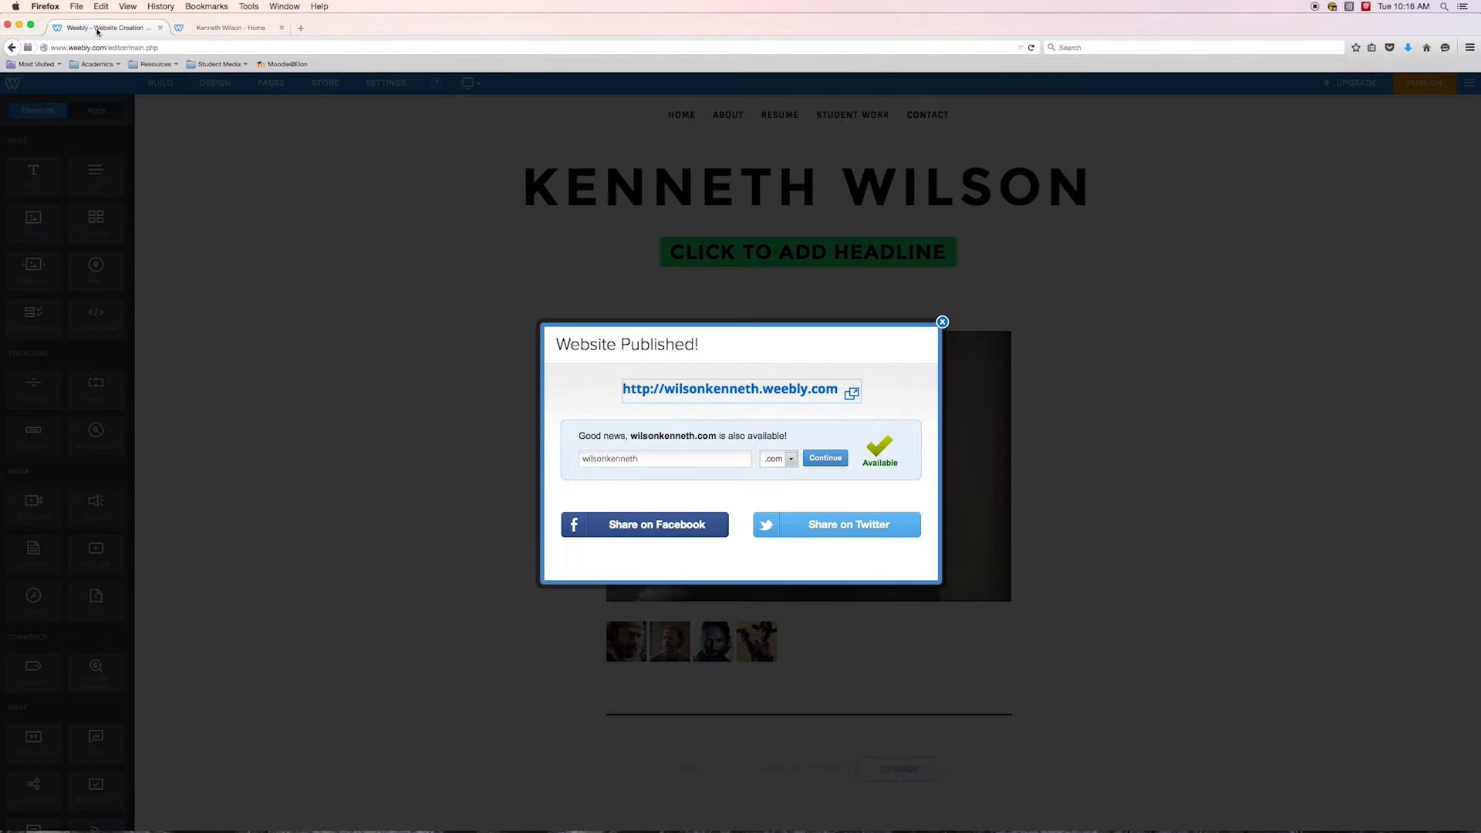
left_click(941, 321)
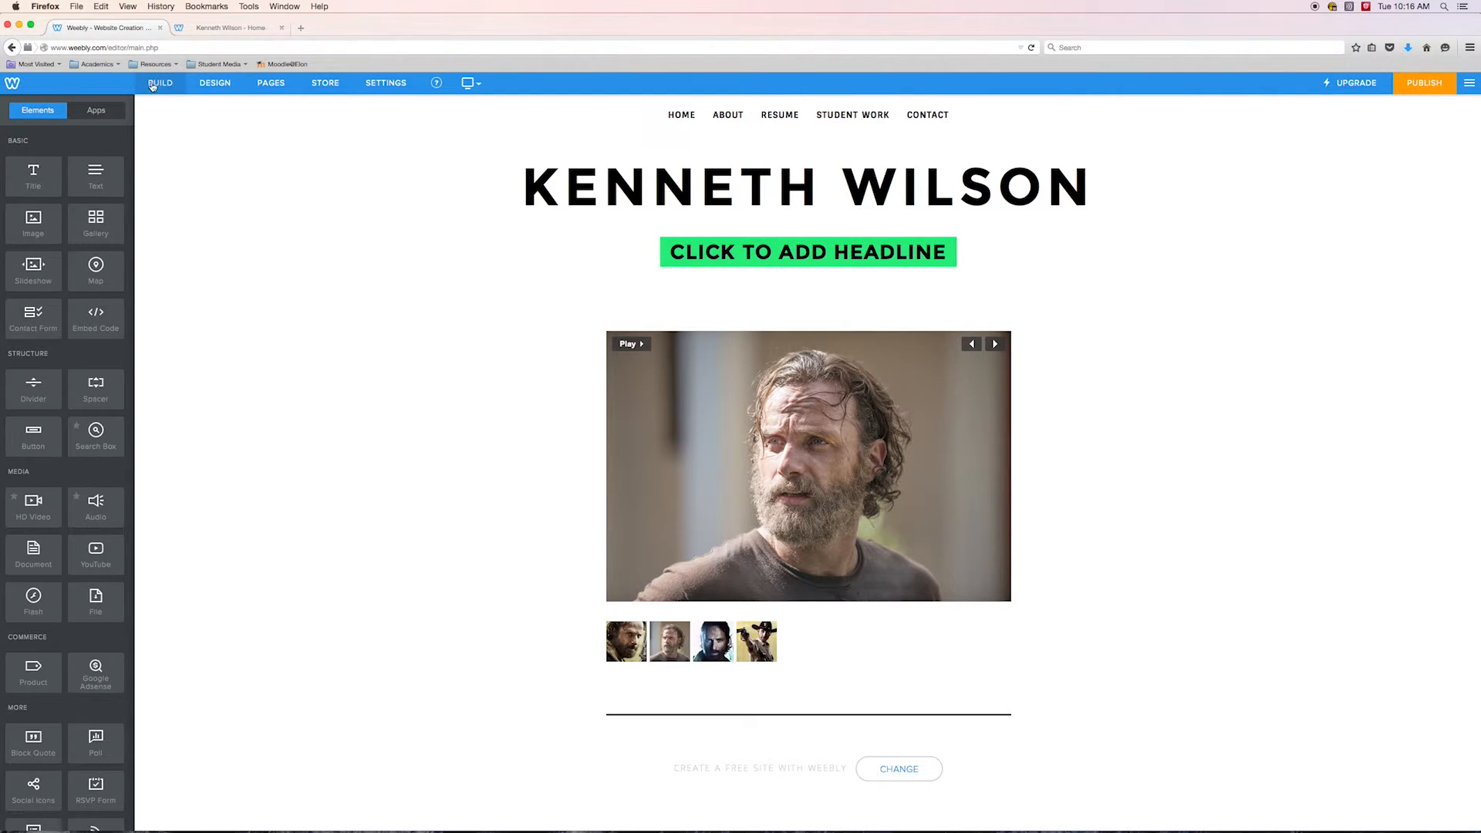
Open the Home page in the editor for building
left_click(268, 85)
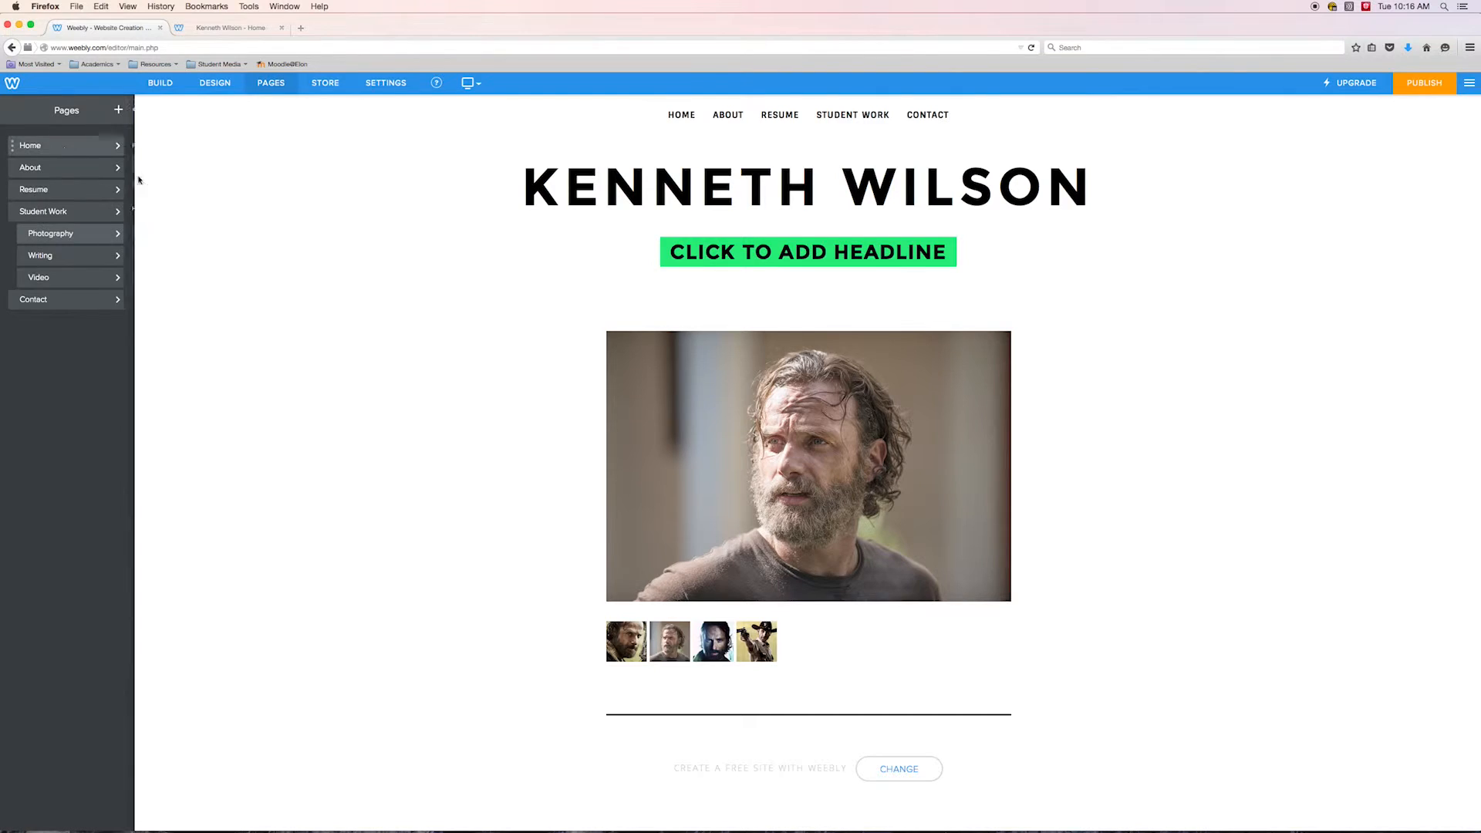
left_click(123, 145)
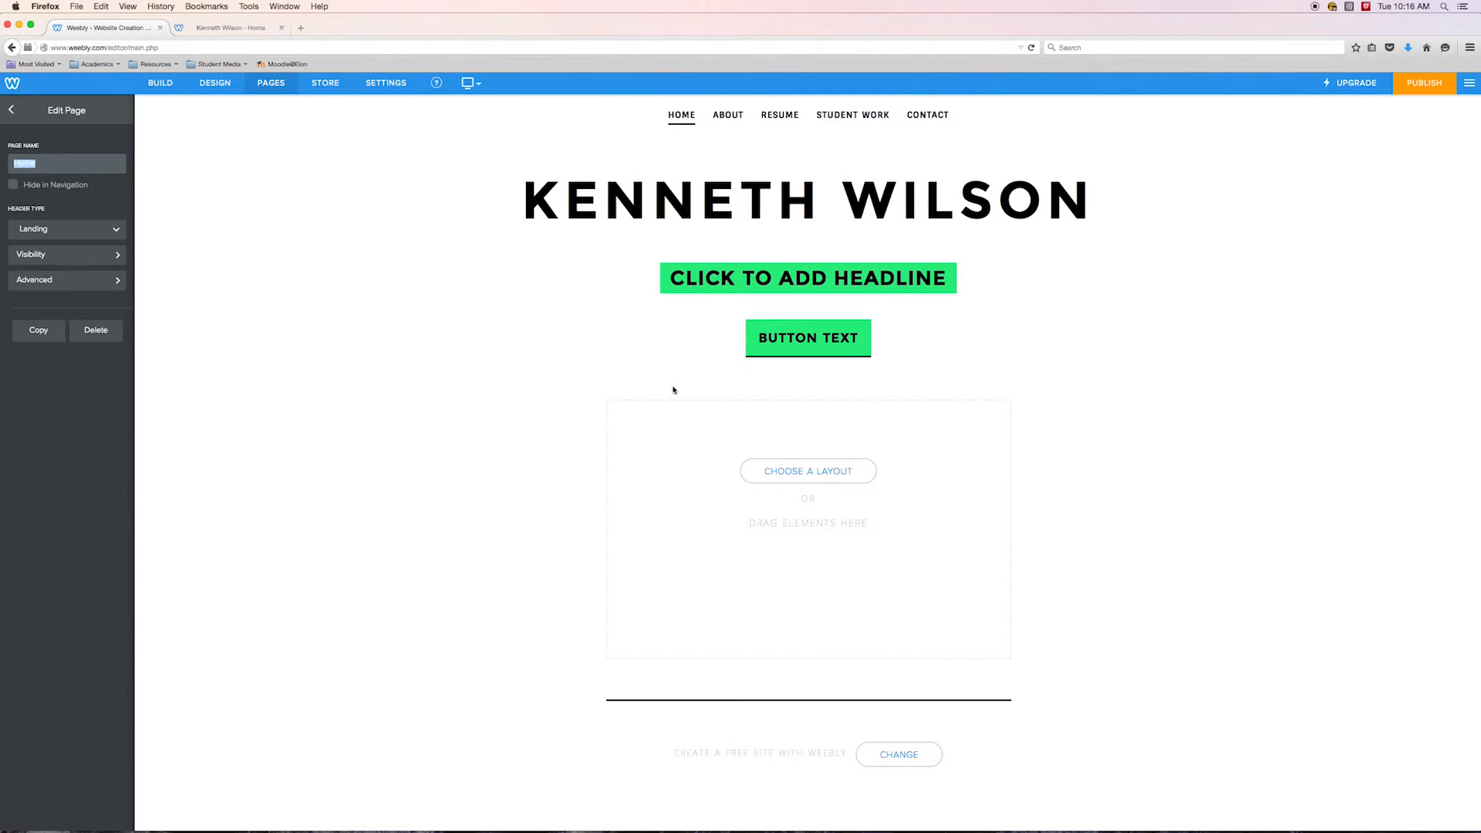
left_click(157, 84)
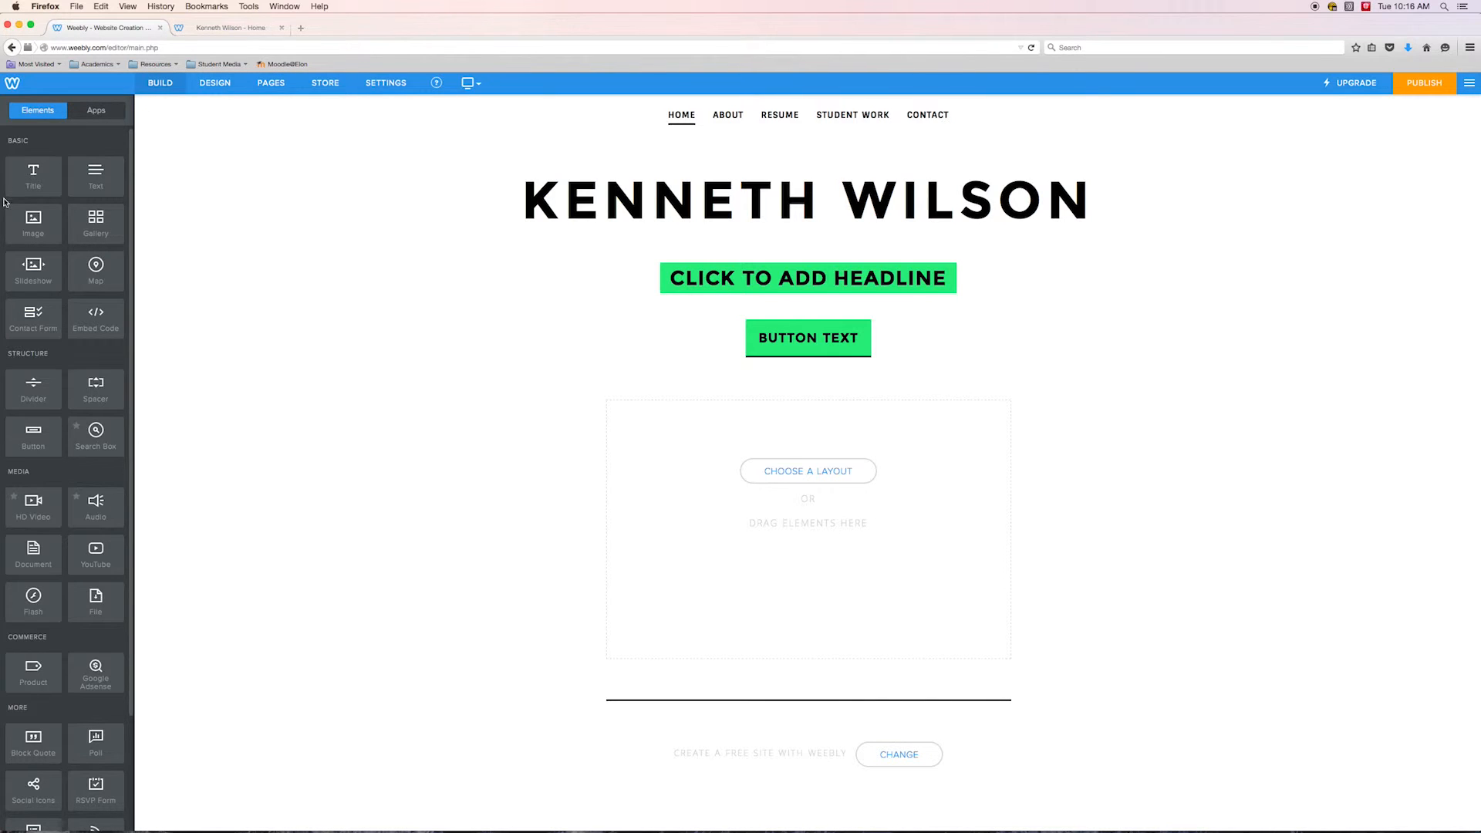
Add an Image element to the Home page and upload a photo from the computer into it
left_click_drag(30, 220, 744, 484)
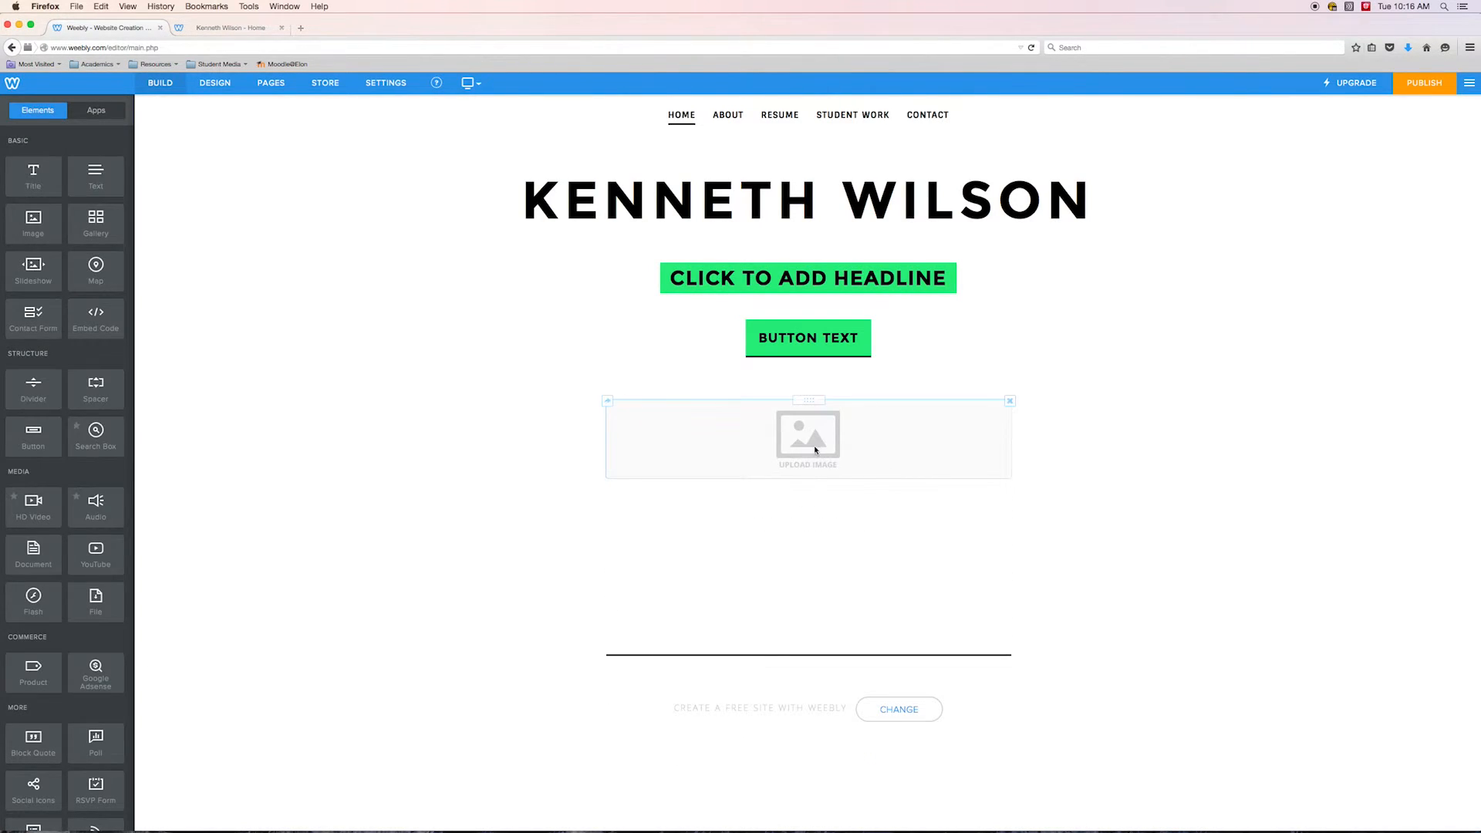
left_click(813, 447)
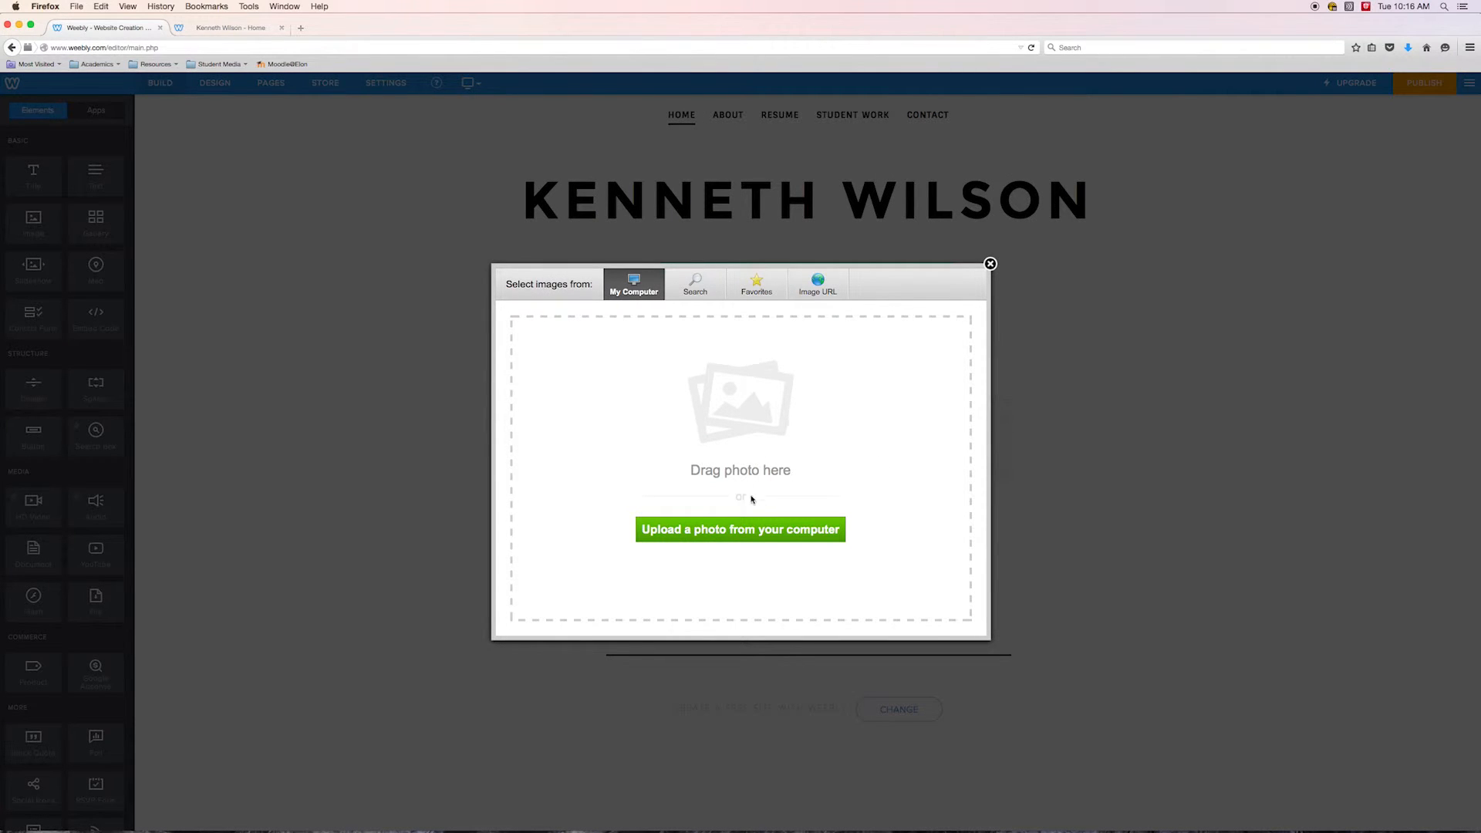
left_click(747, 530)
double_click(679, 194)
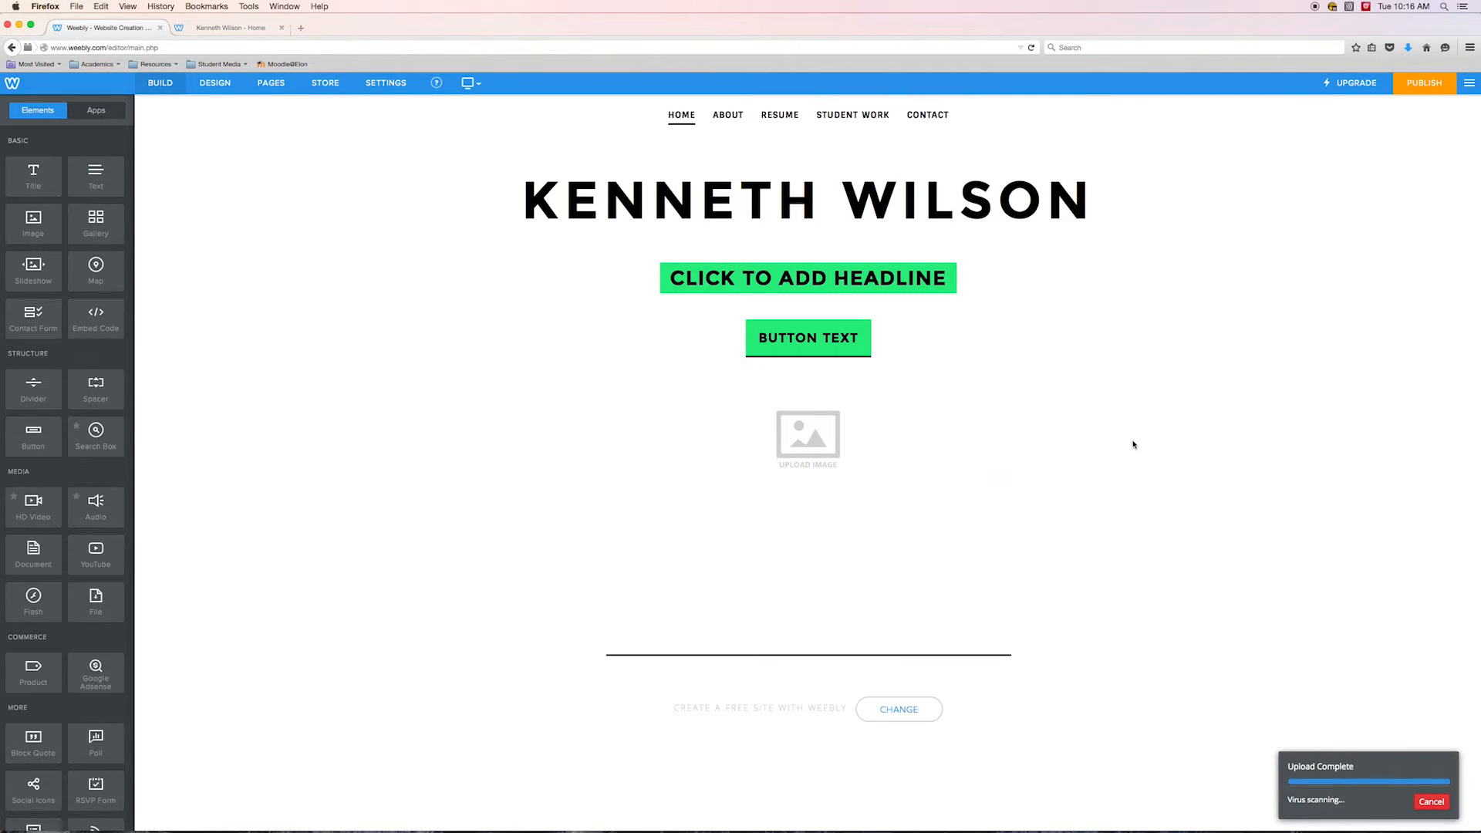
Publish the website, reload the live site tab to check the Home page image, and return to the editor
left_click(1423, 86)
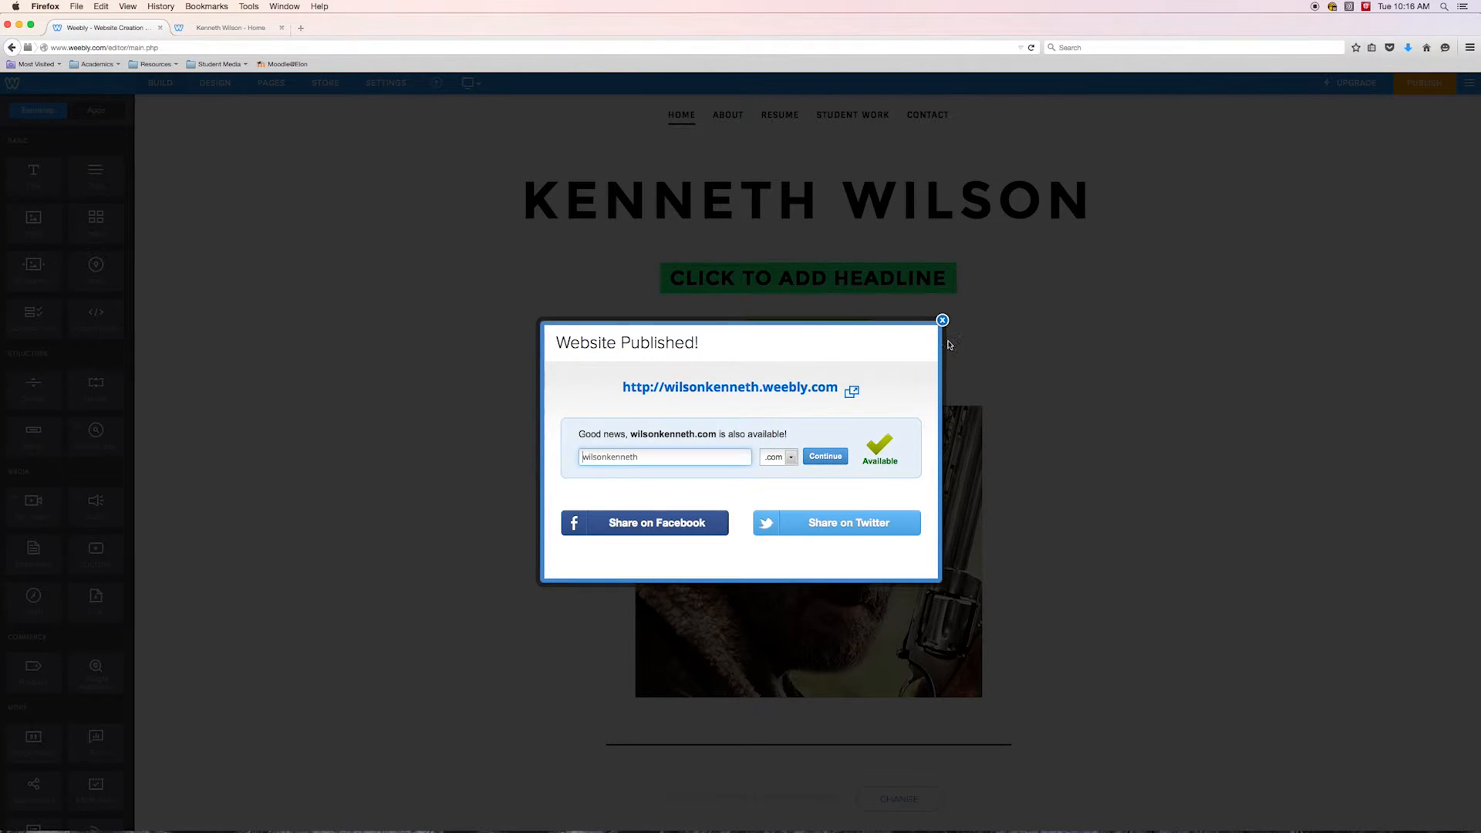
left_click(942, 322)
left_click(214, 29)
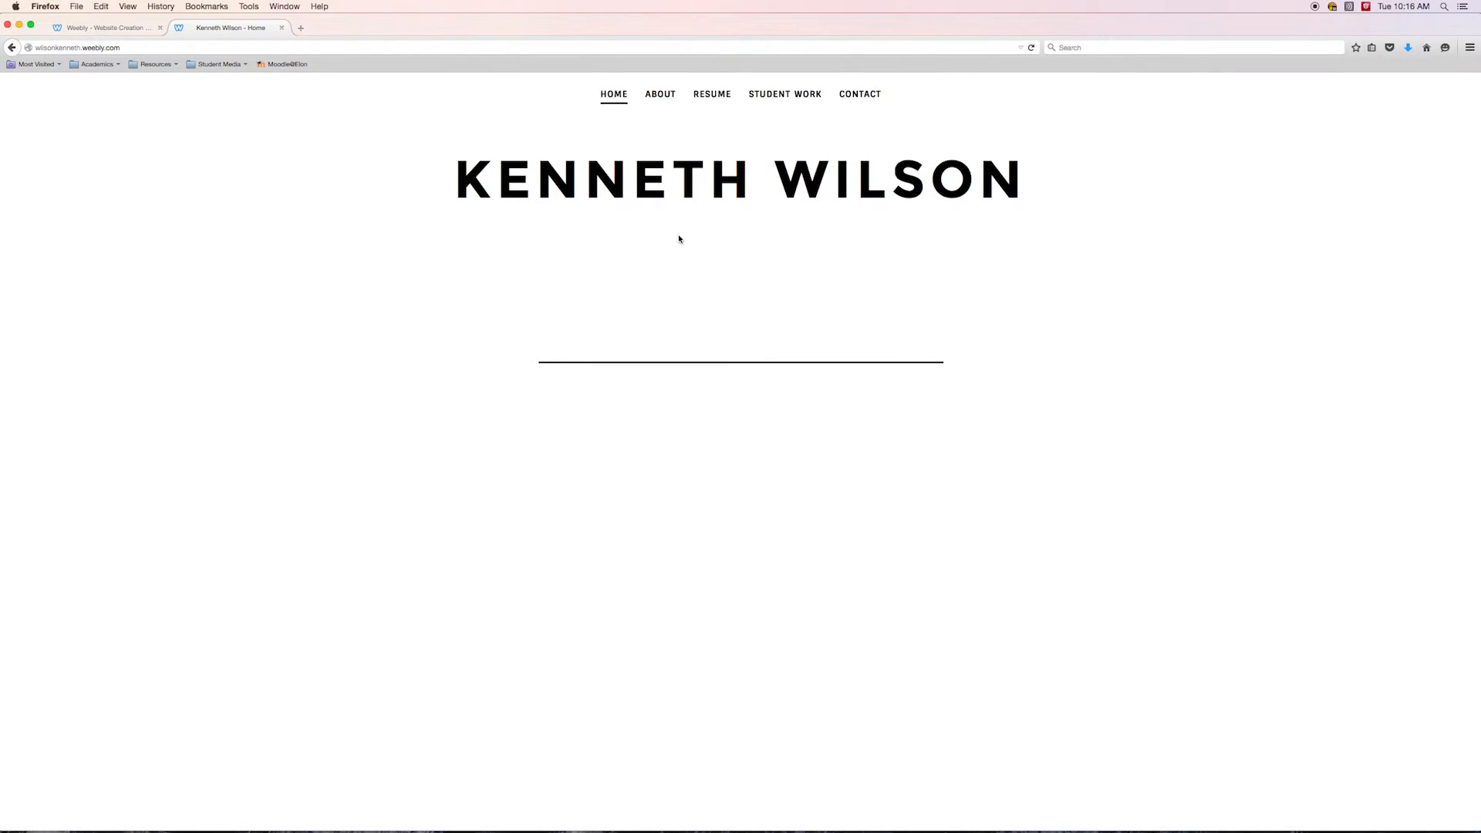
left_click(1031, 50)
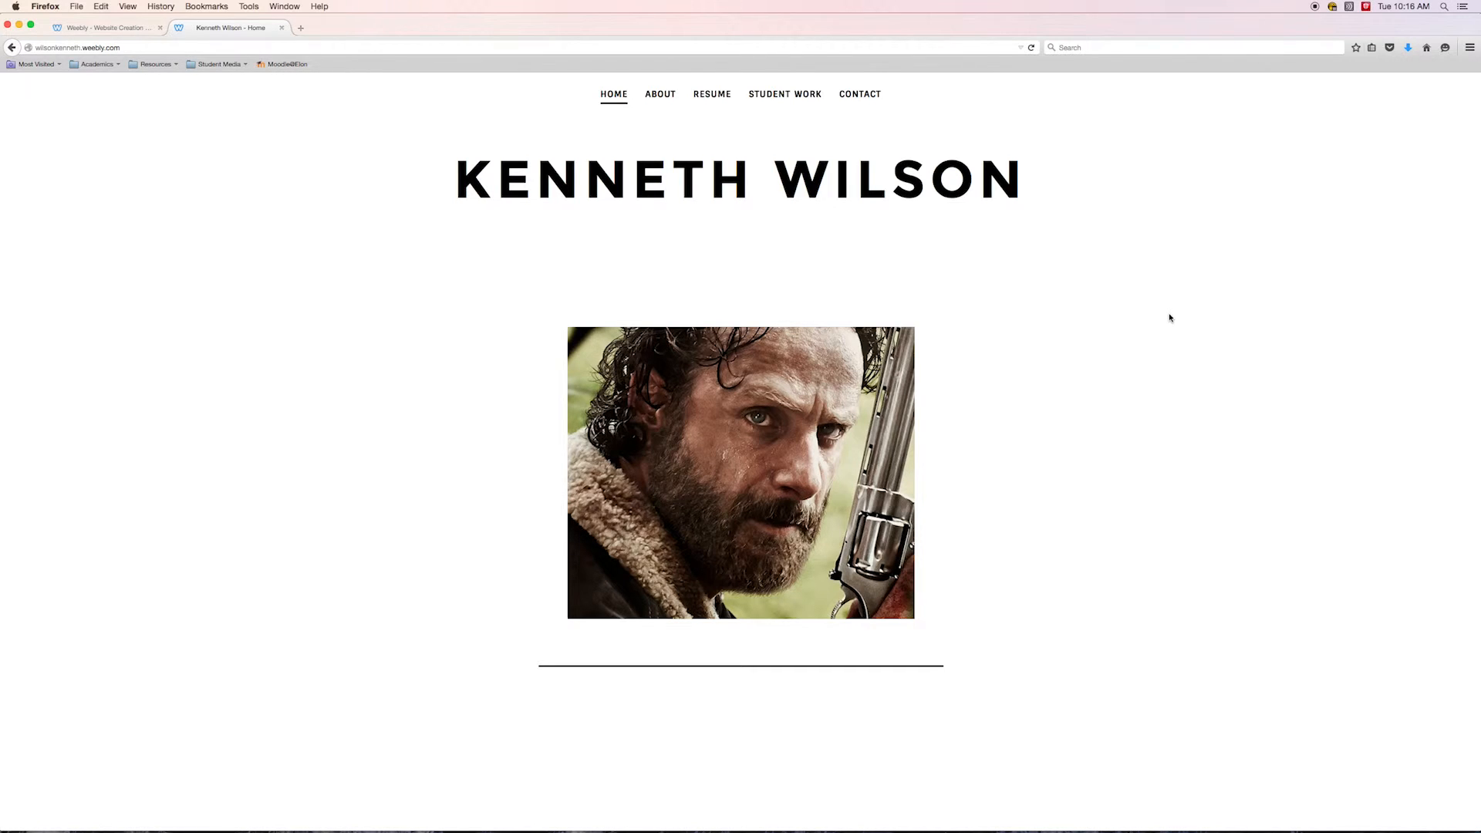
left_click(79, 30)
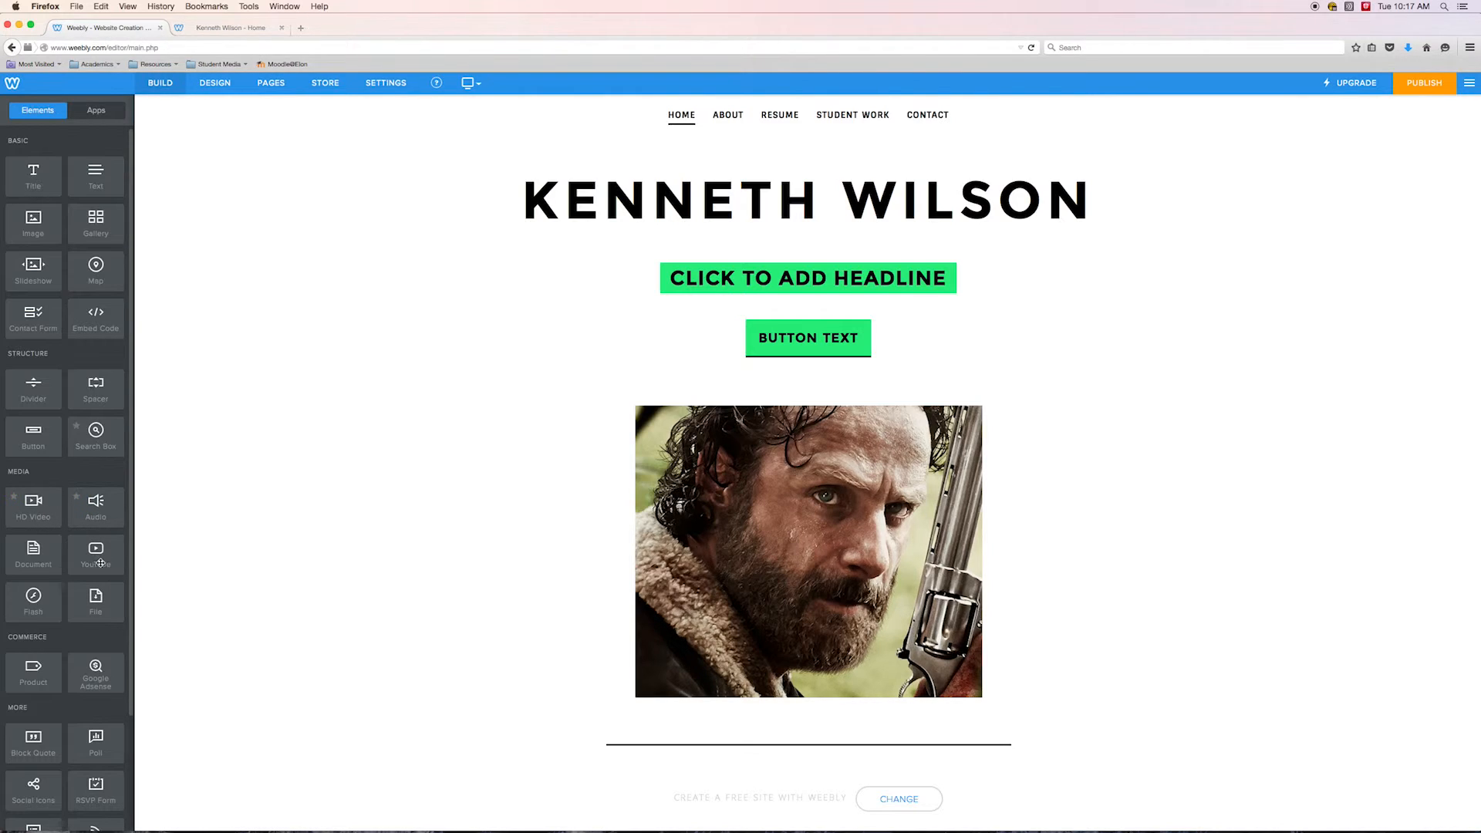
Open a new browser tab and search Google for rick grimes
left_click(300, 27)
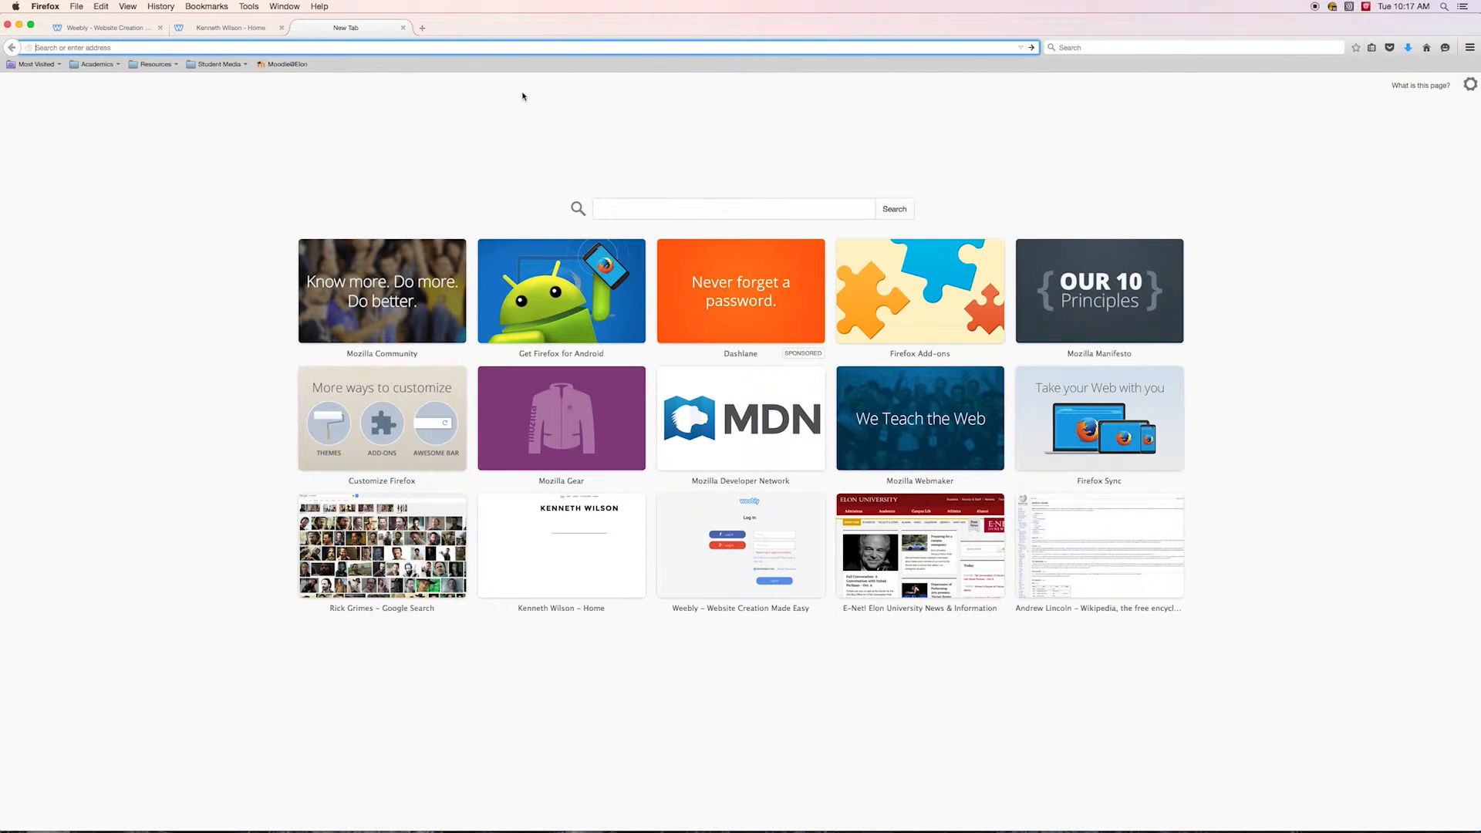
left_click(623, 208)
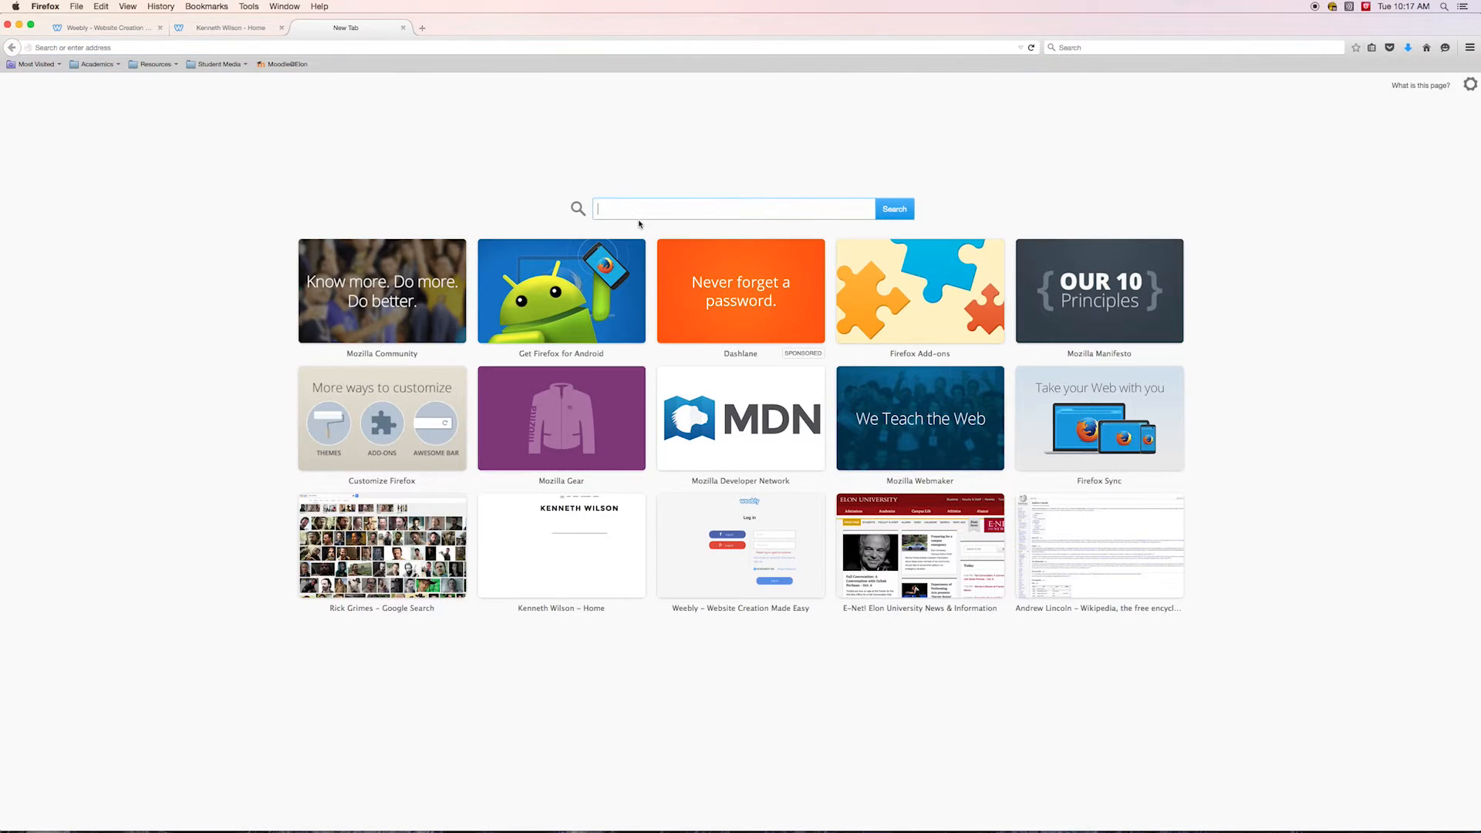
type("rick vid")
key("BackSpace")
key("BackSpace")
key("BackSpace")
type("grie")
key("BackSpace")
type("mes")
key("Return")
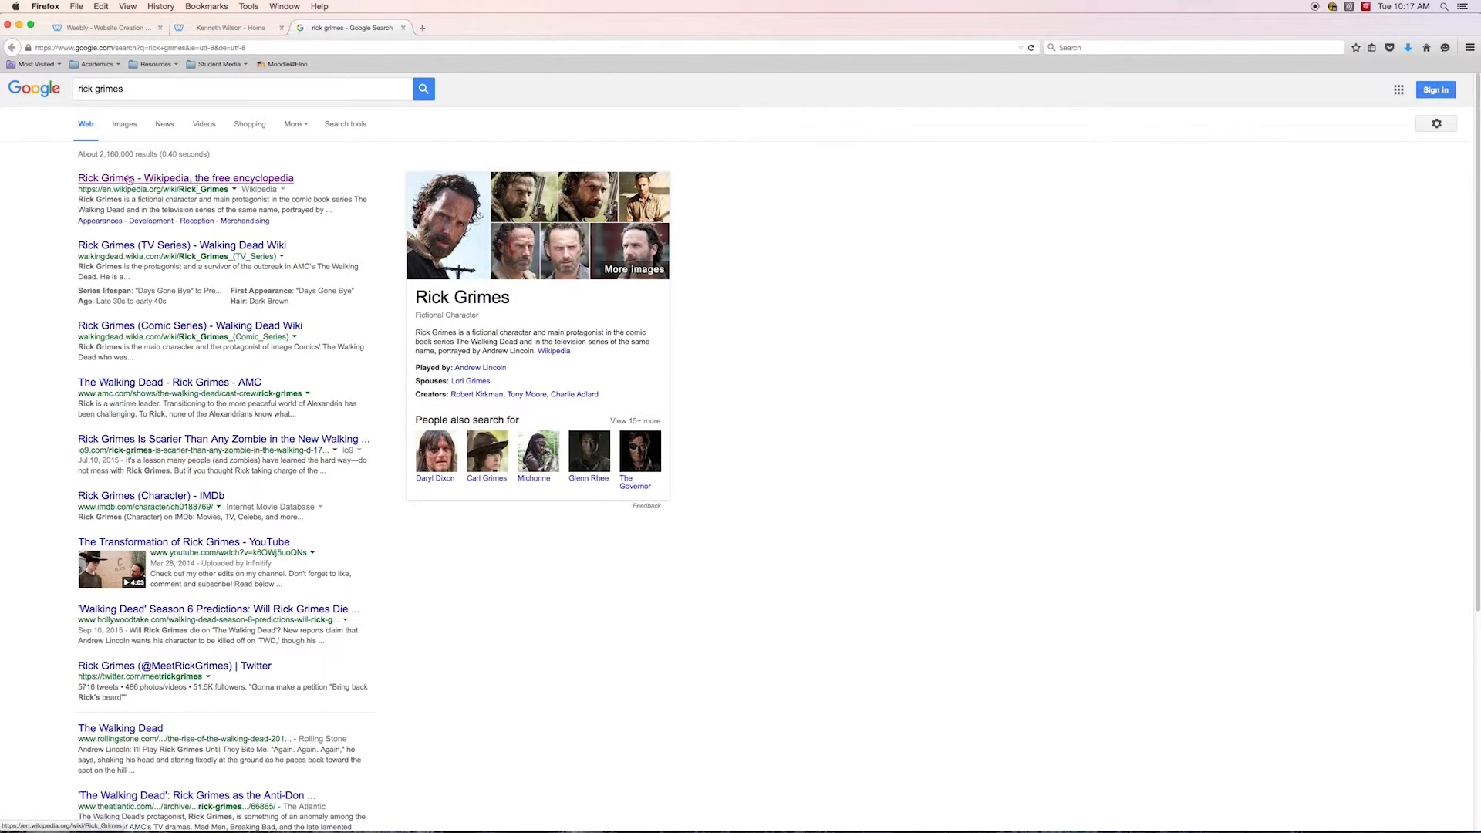
Open the video results and play the Rick Grimes | Nobody can save me now video, skipping the ad and pausing it
left_click(205, 124)
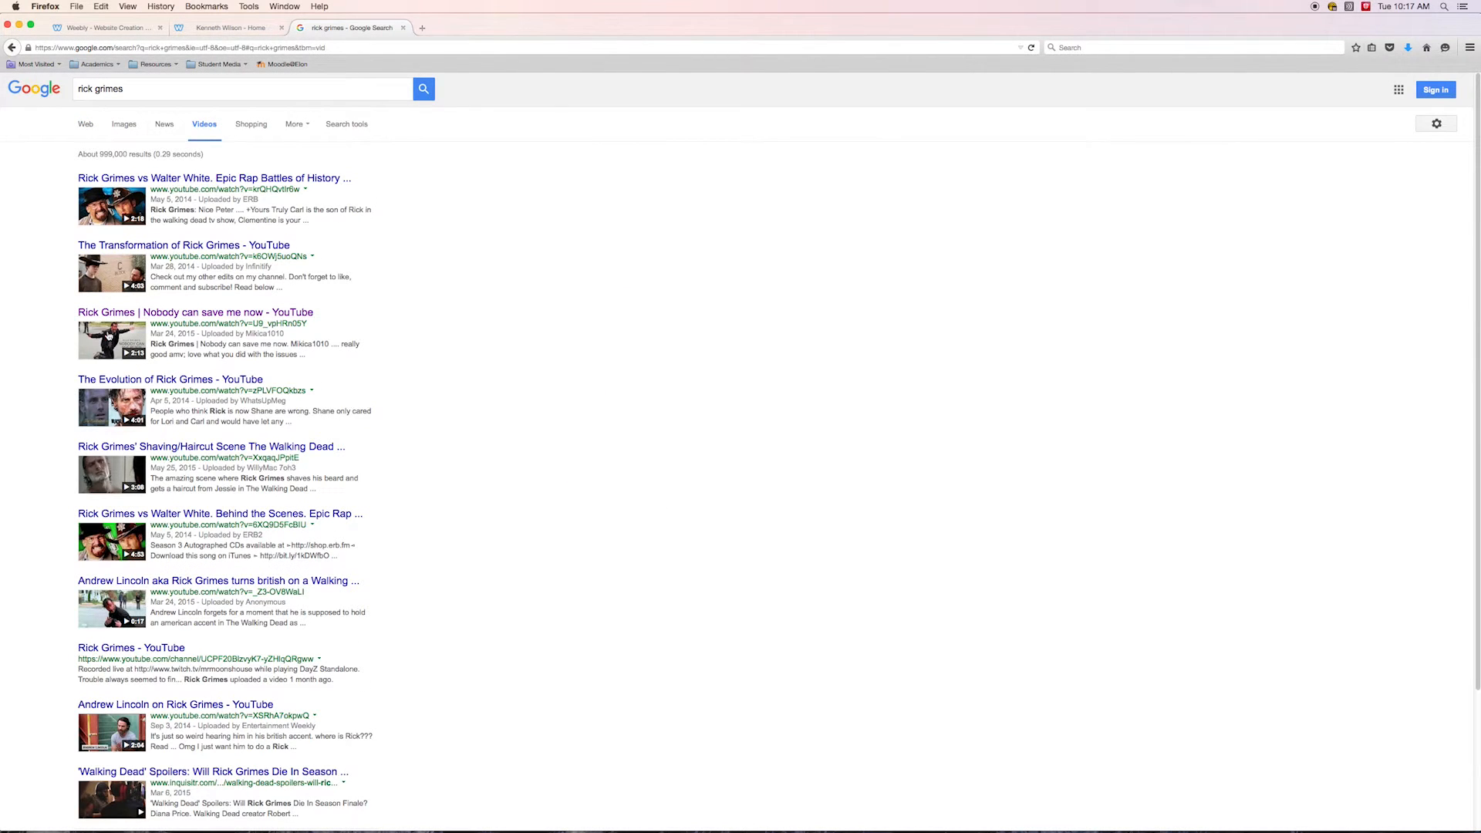
left_click(112, 349)
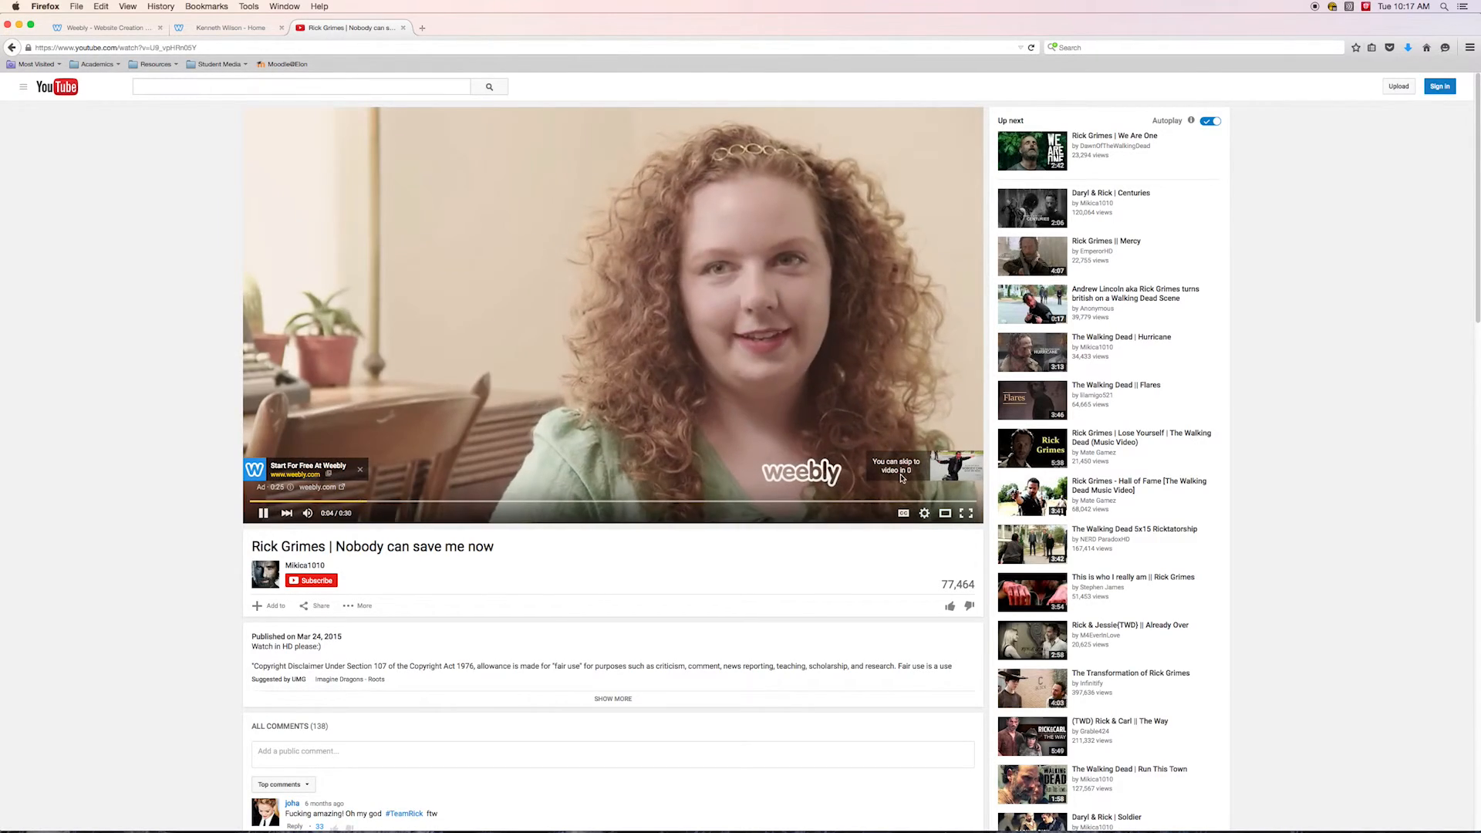
left_click(898, 467)
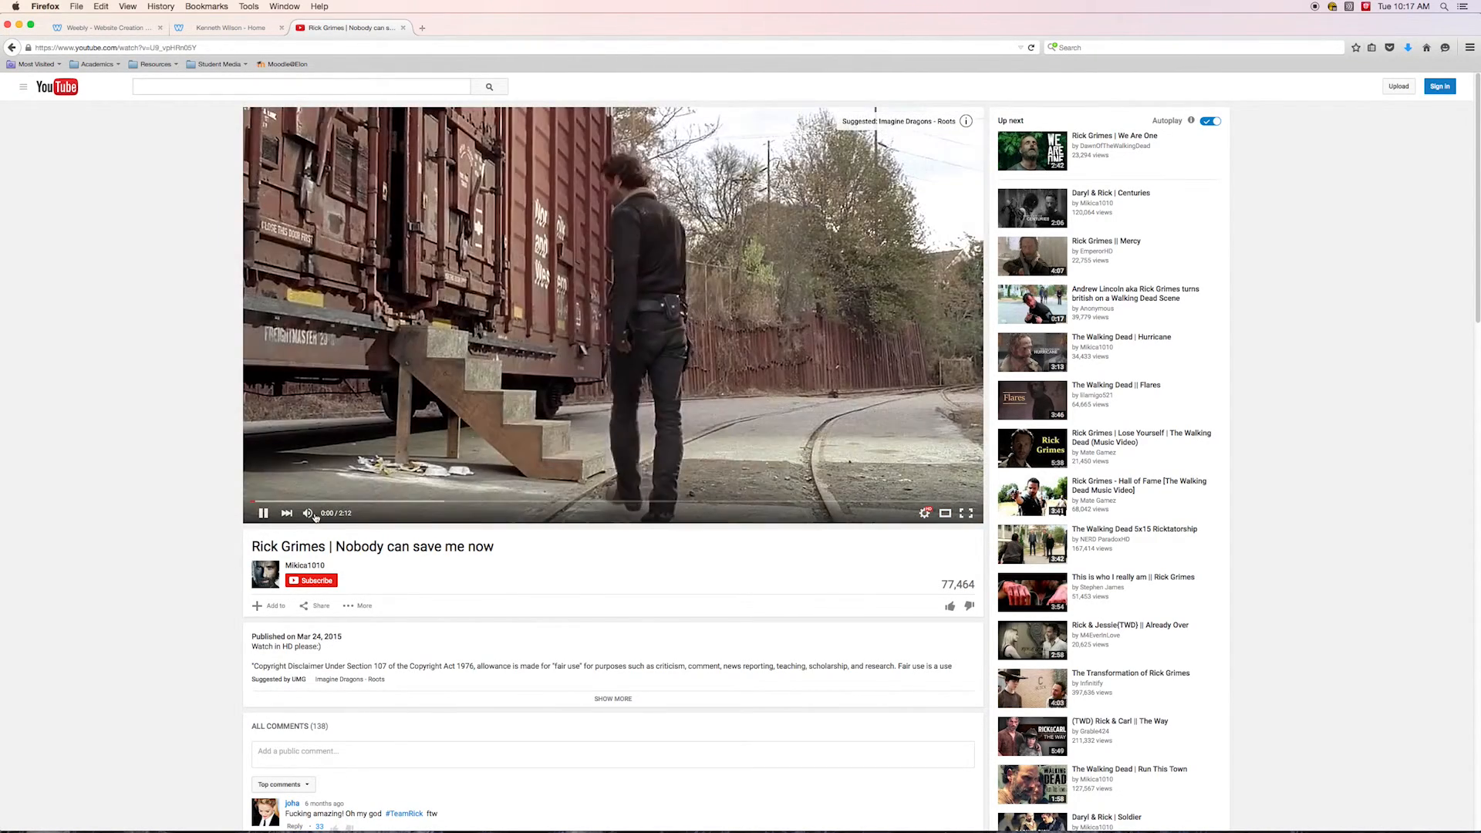
left_click(263, 513)
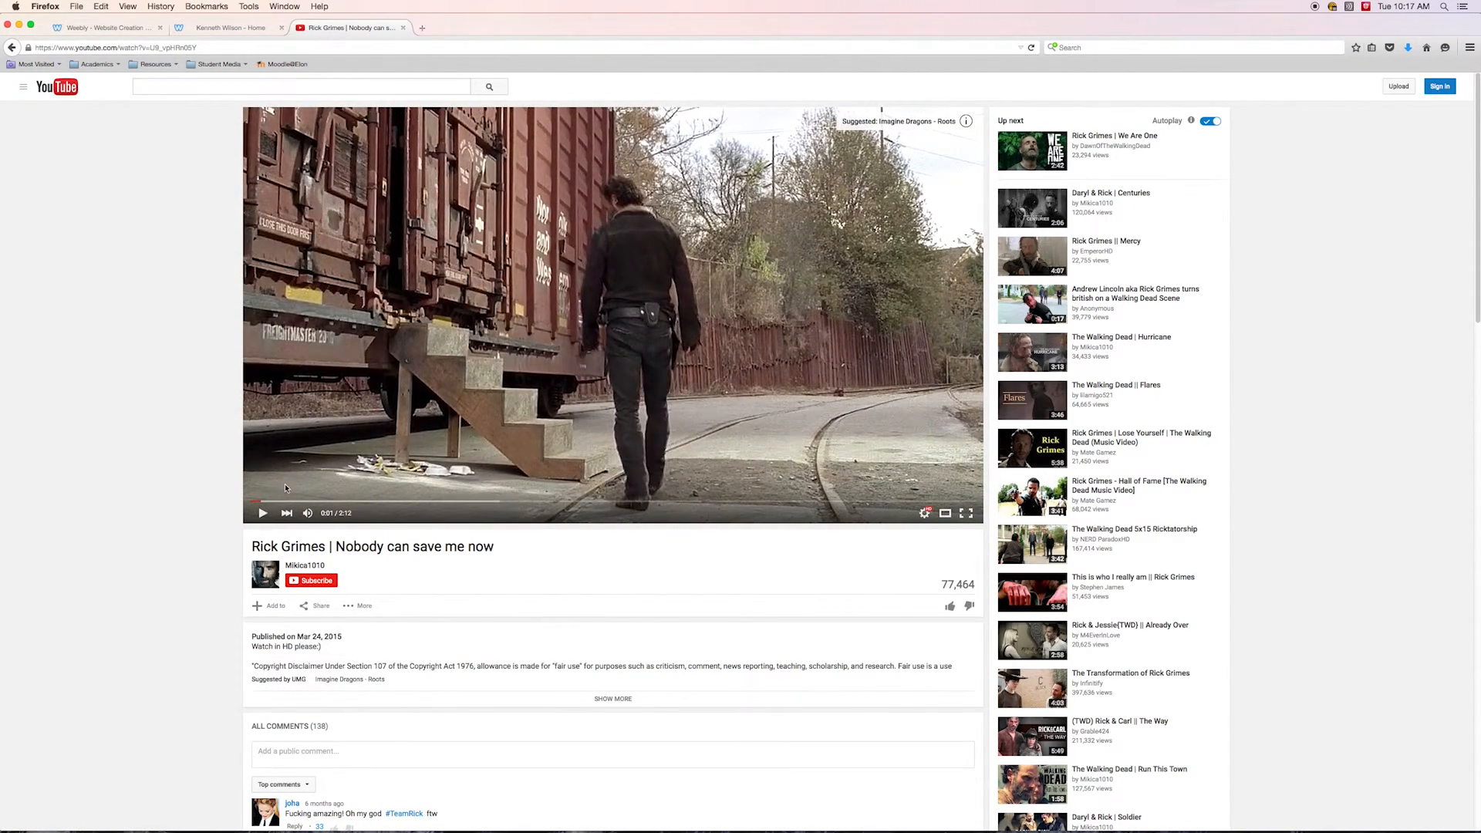
left_click(220, 29)
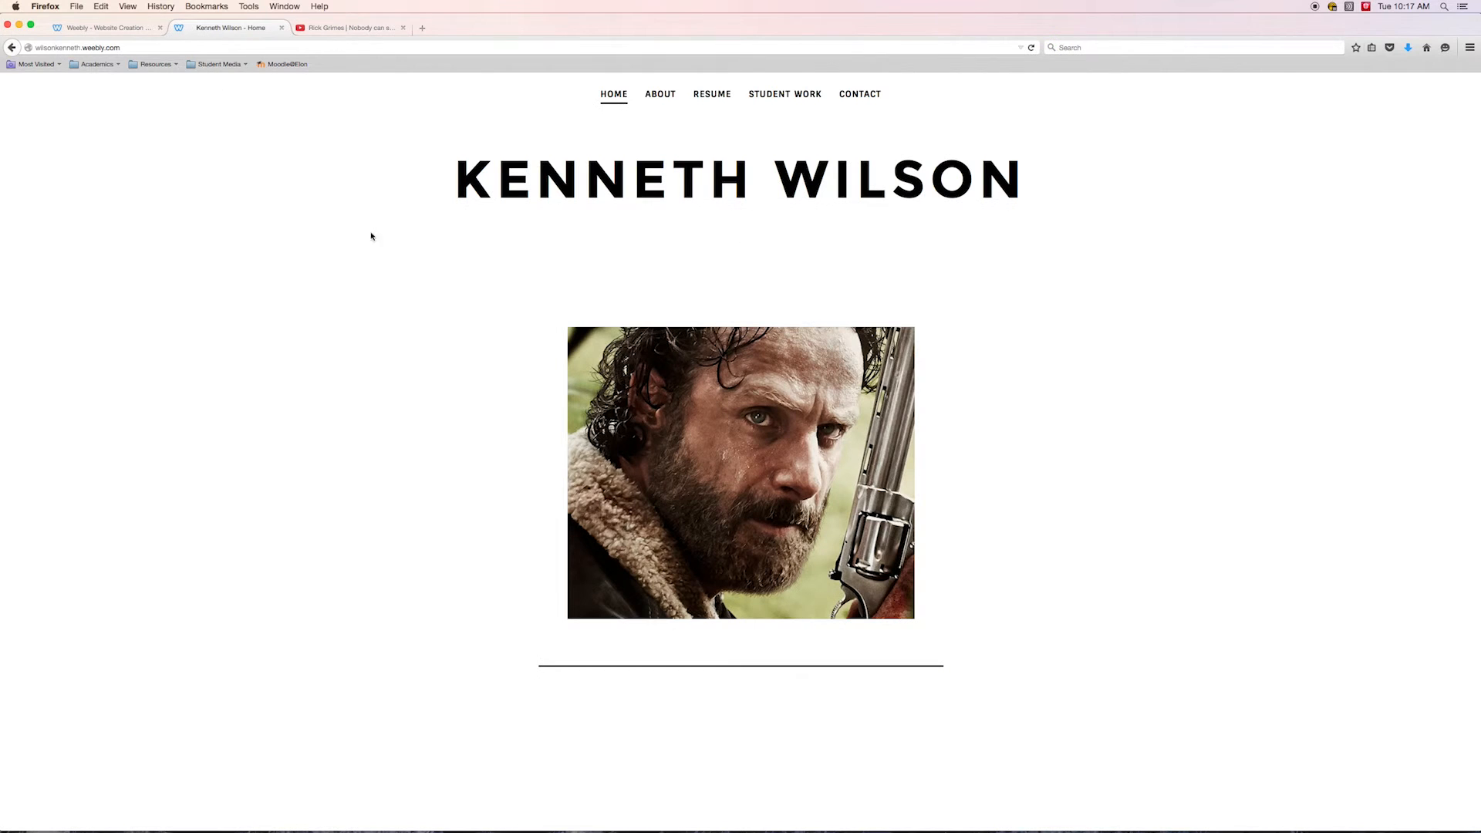
left_click(103, 31)
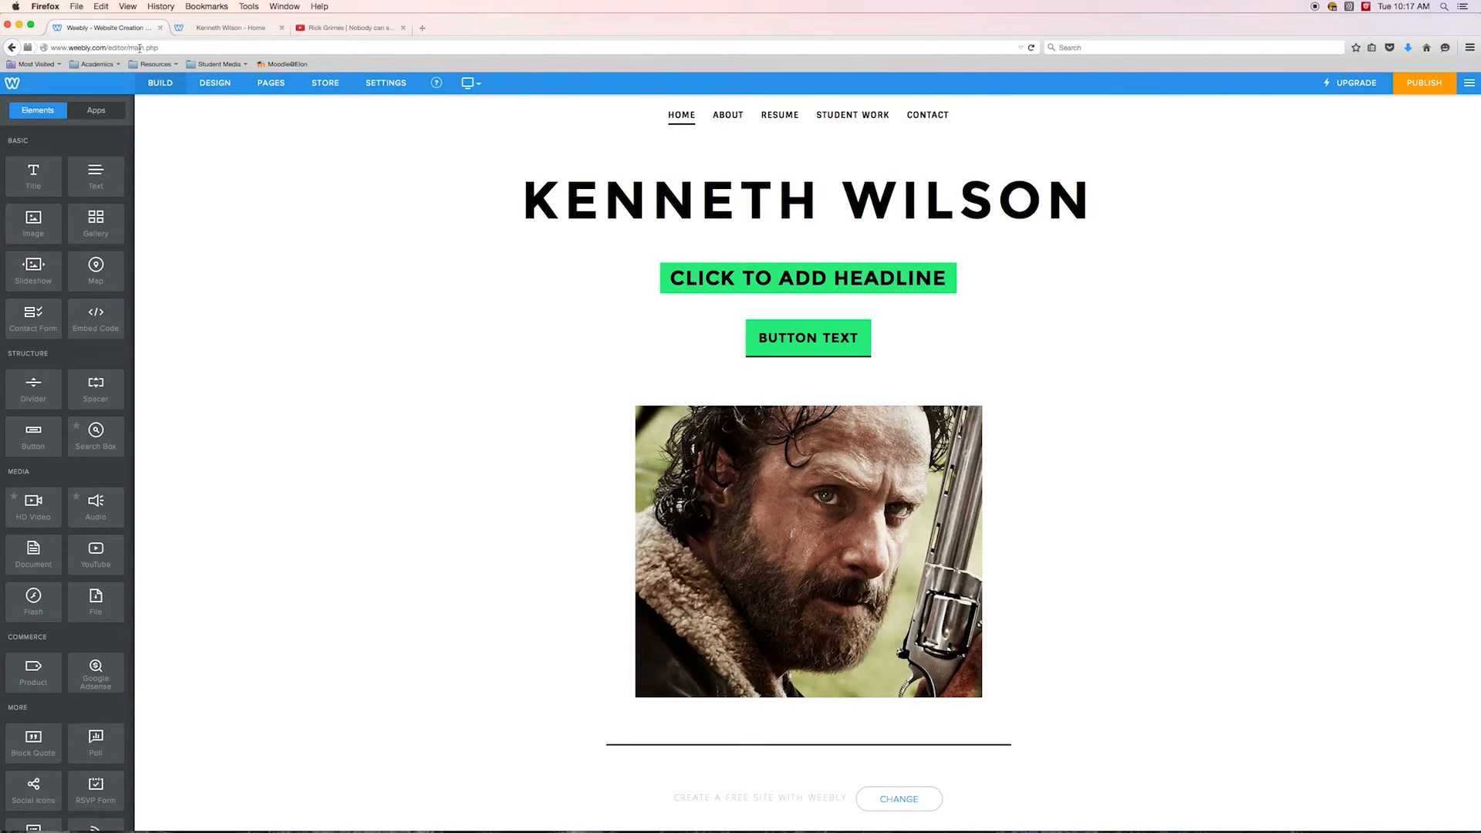
left_click(308, 31)
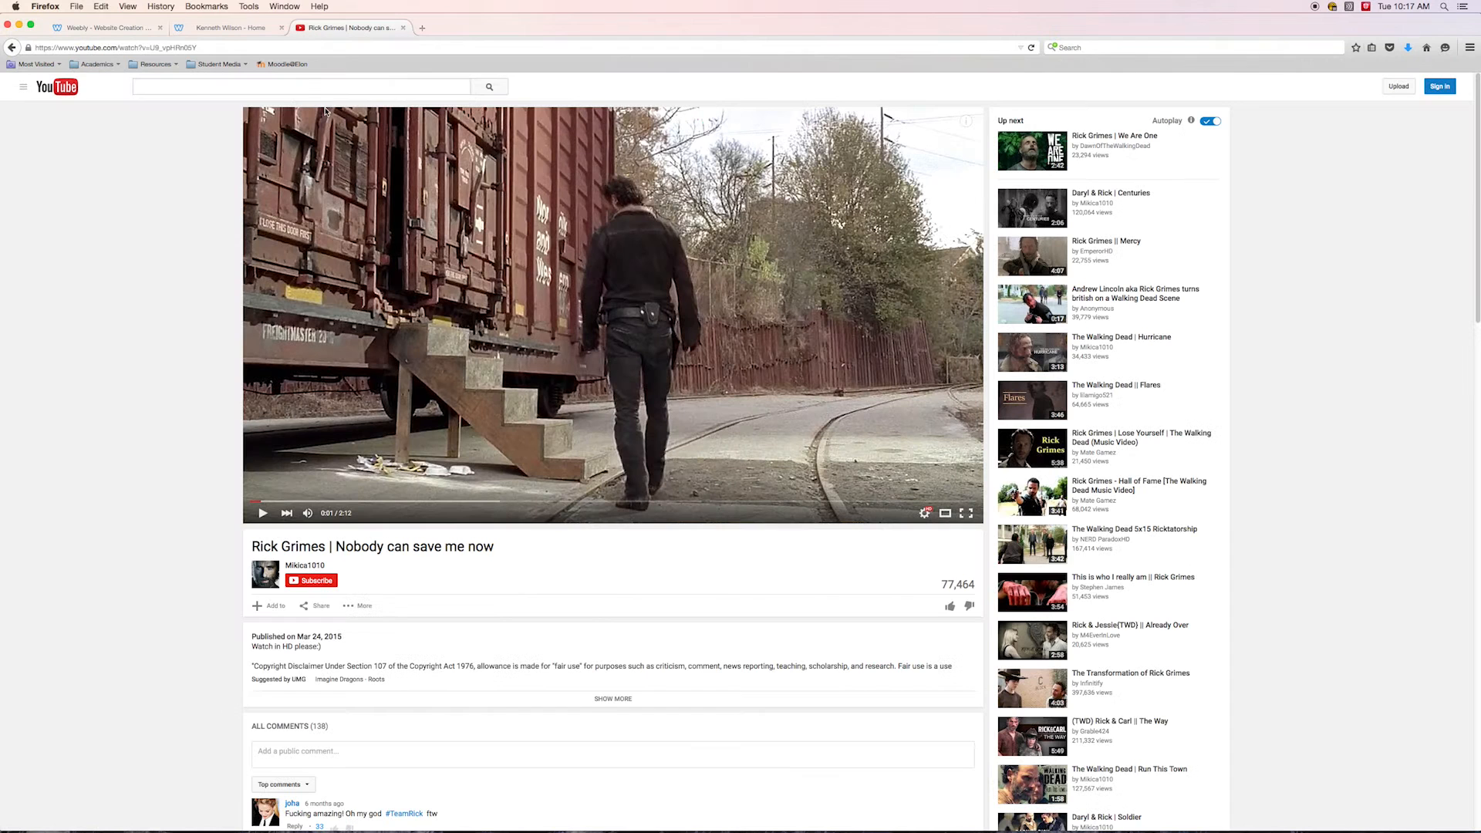
left_click(88, 31)
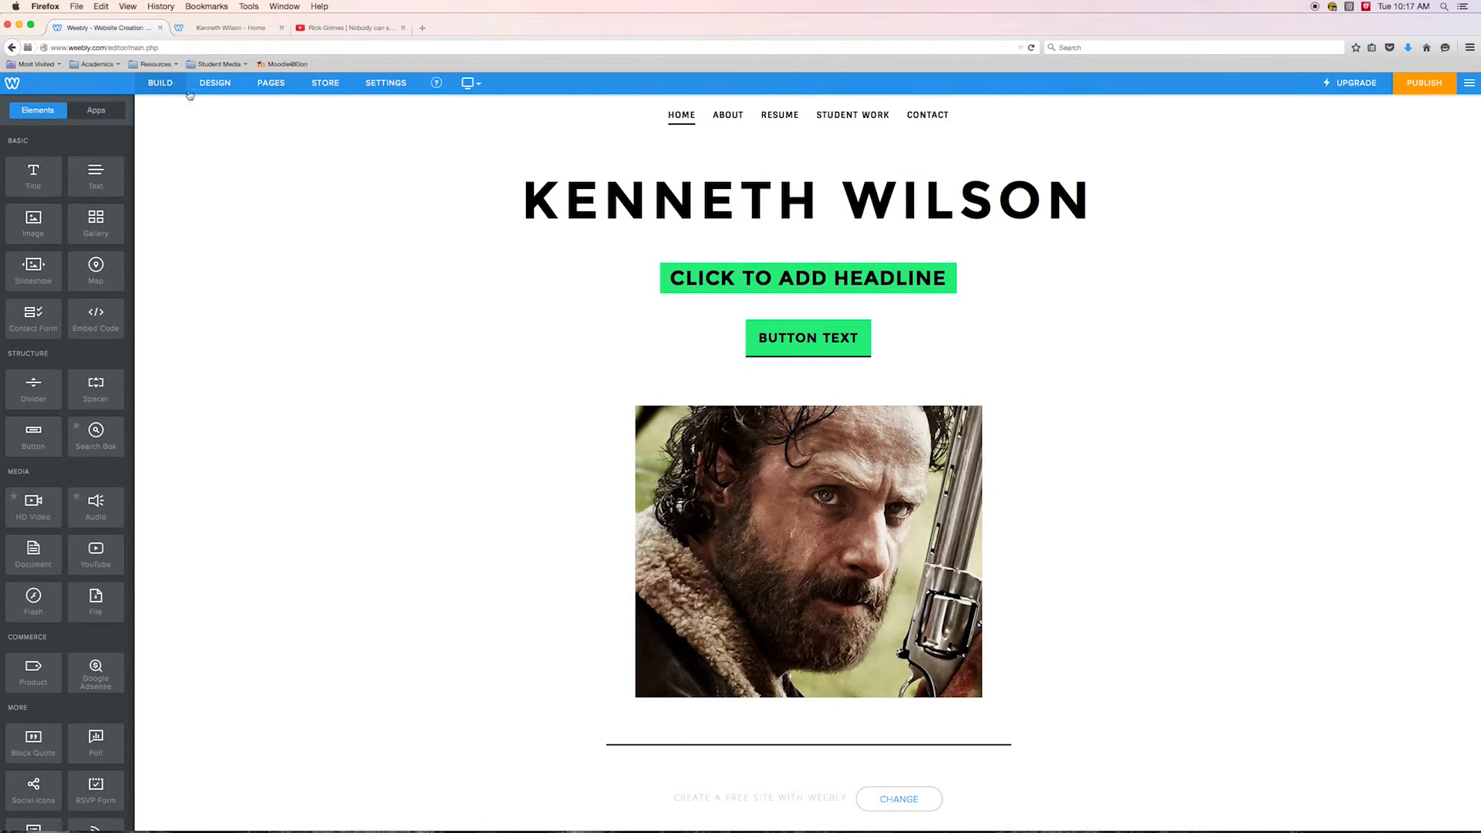
Open the Video page and add a YouTube element to its content area
left_click(262, 85)
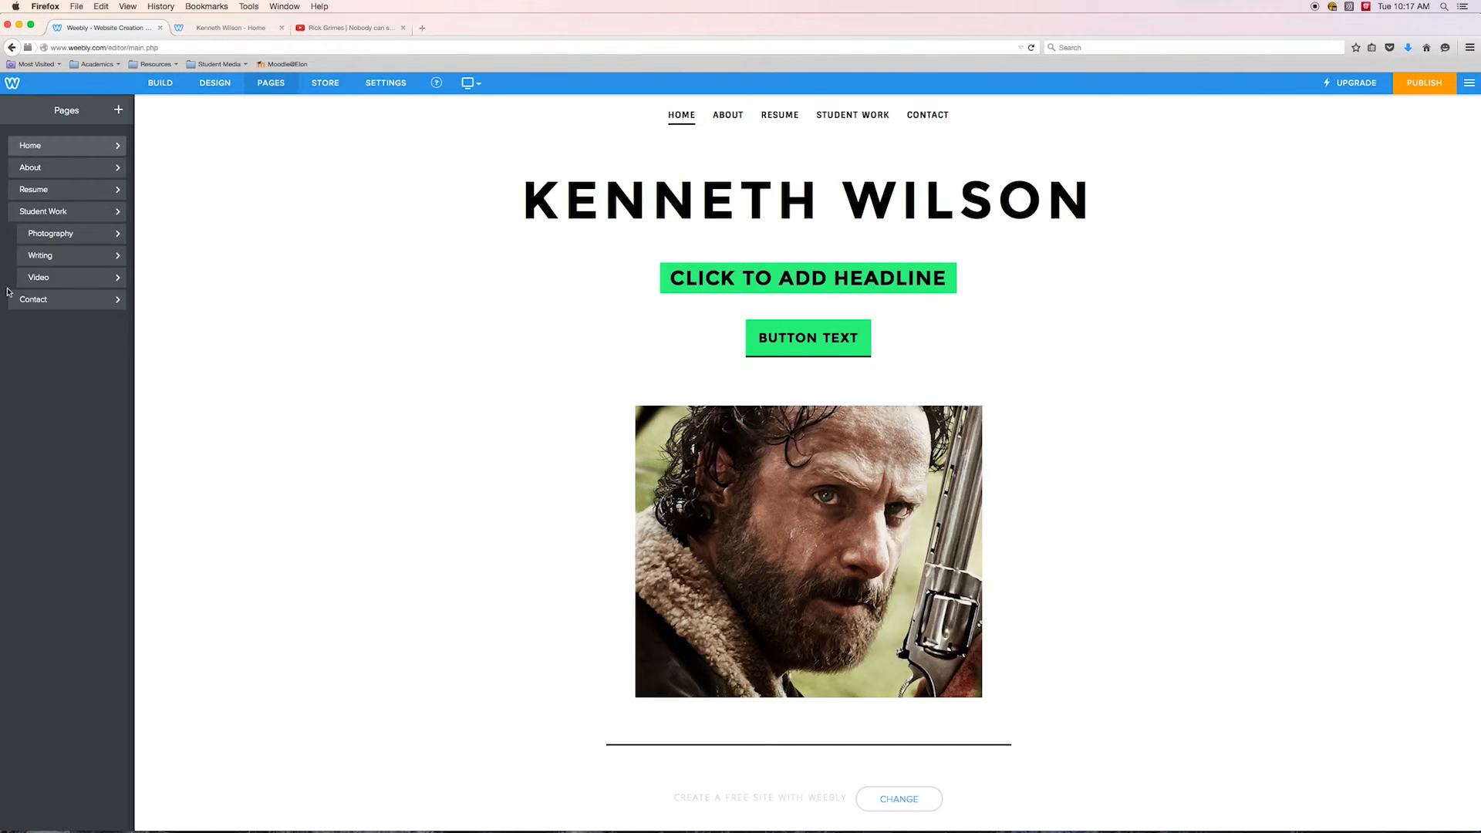
left_click(49, 278)
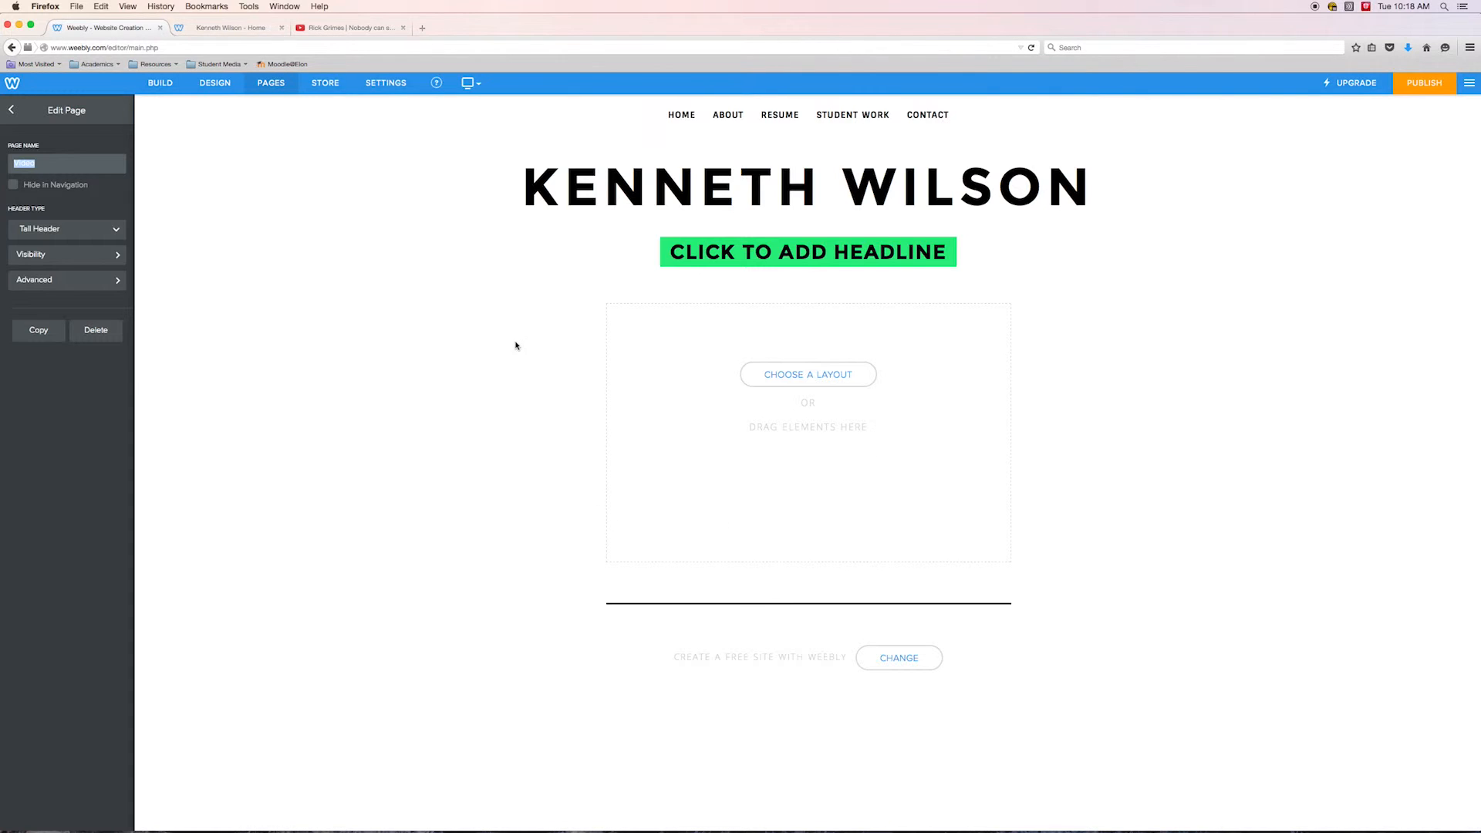
left_click(160, 82)
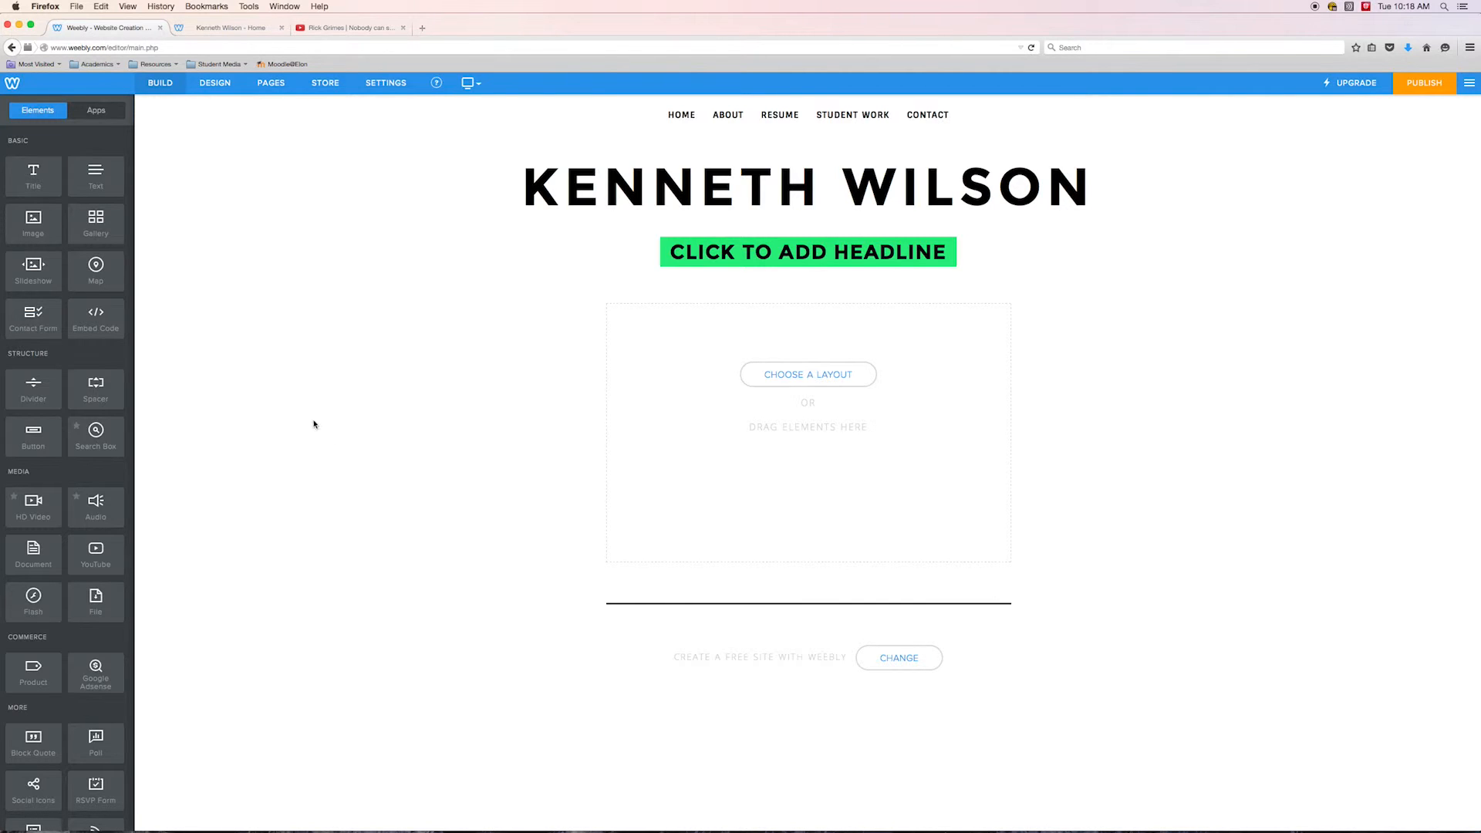
left_click_drag(88, 559, 797, 432)
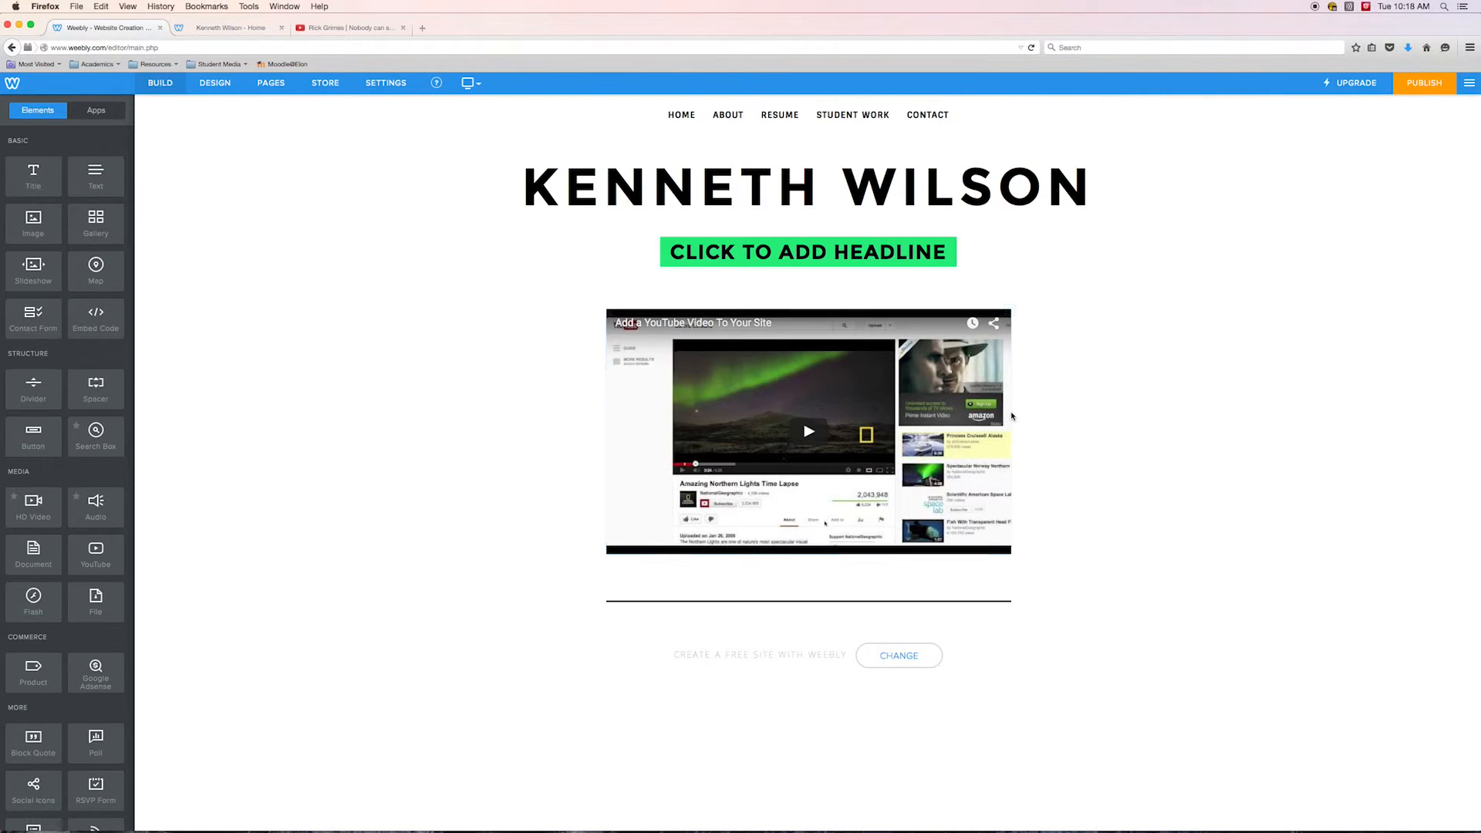
Try out the YouTube video's left, right and centre position options
left_click(749, 350)
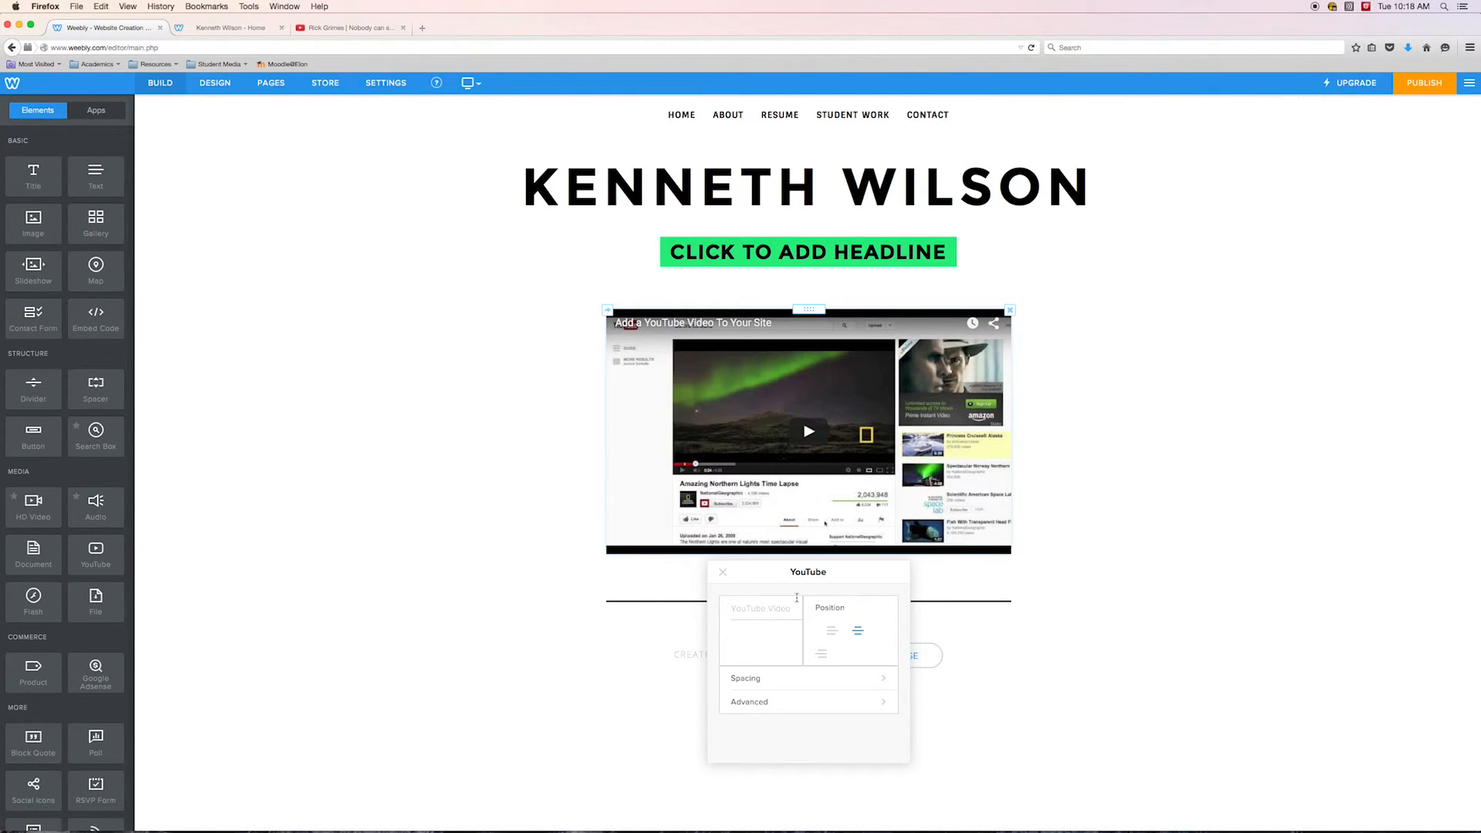
left_click(832, 630)
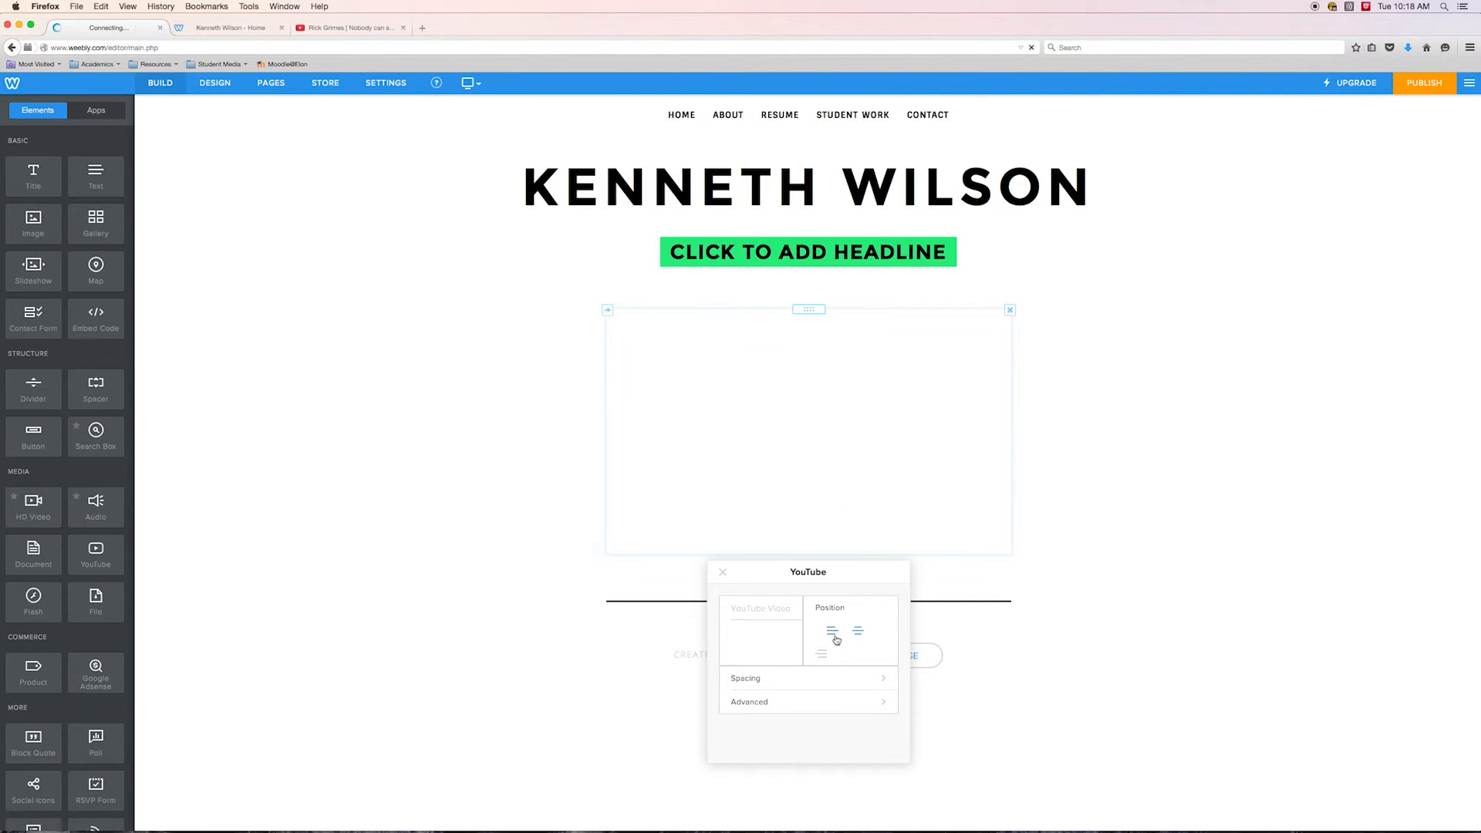
left_click(858, 630)
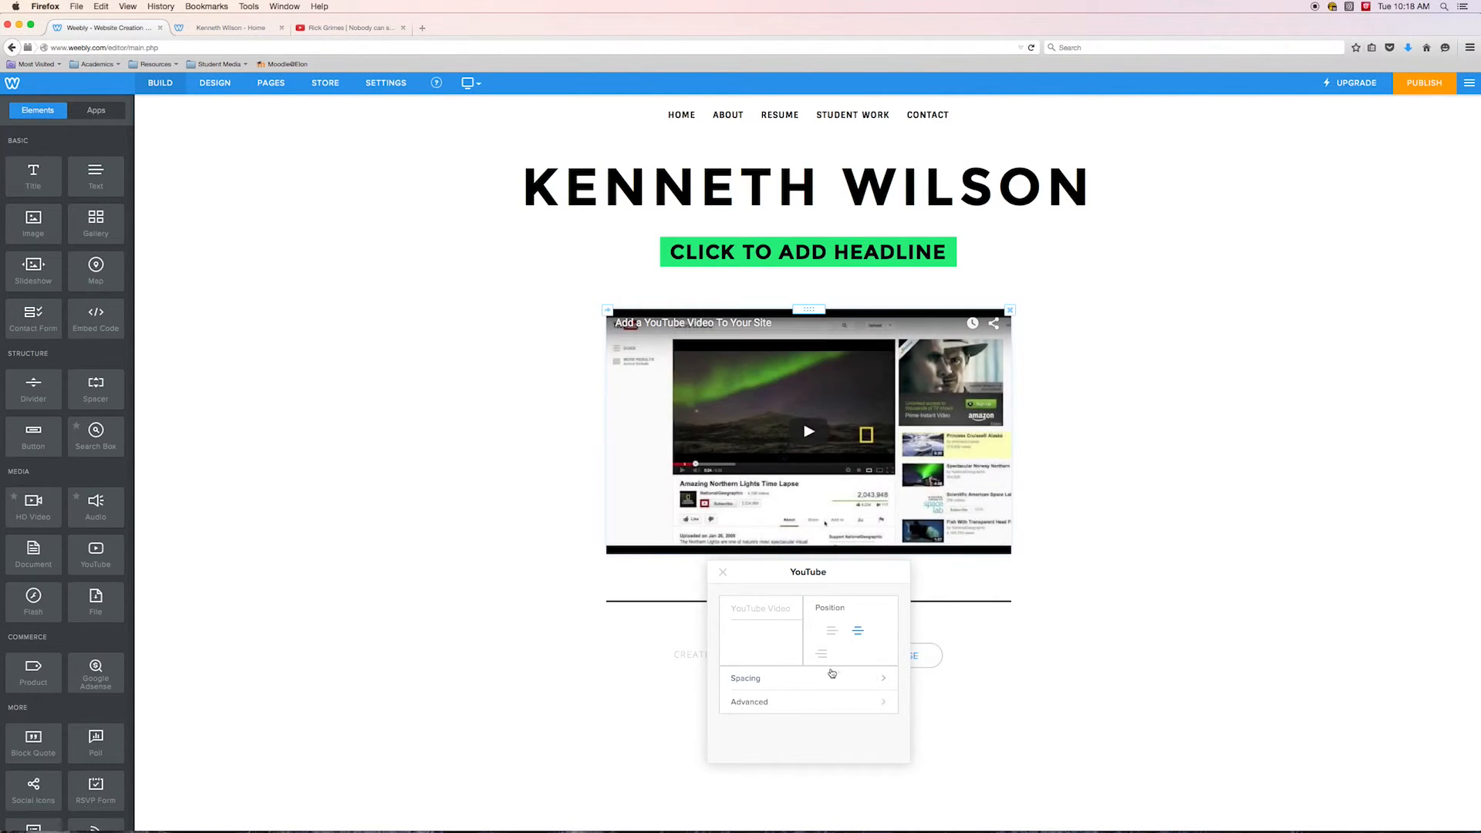
left_click(823, 656)
left_click(832, 632)
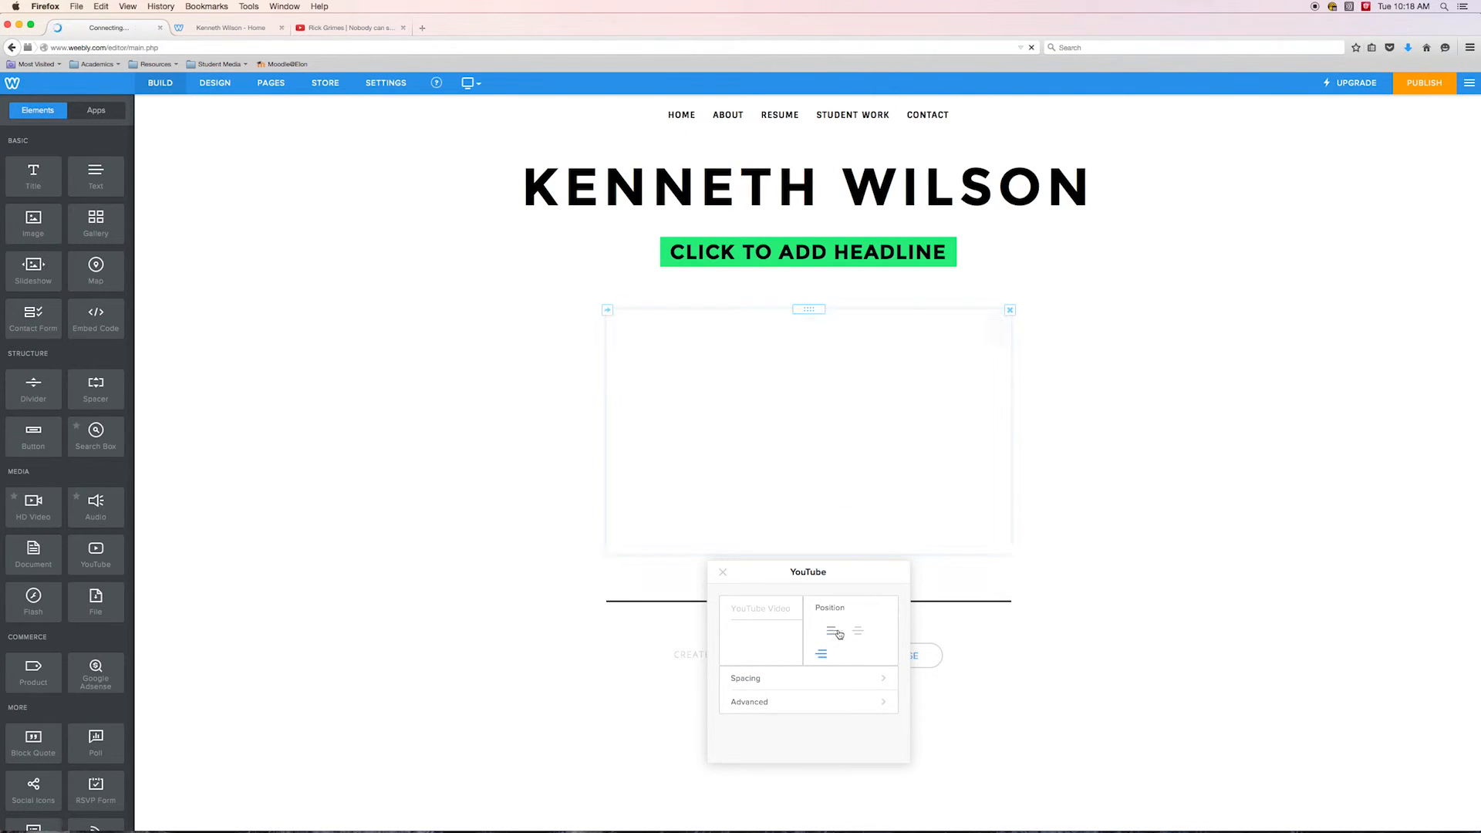
left_click(857, 633)
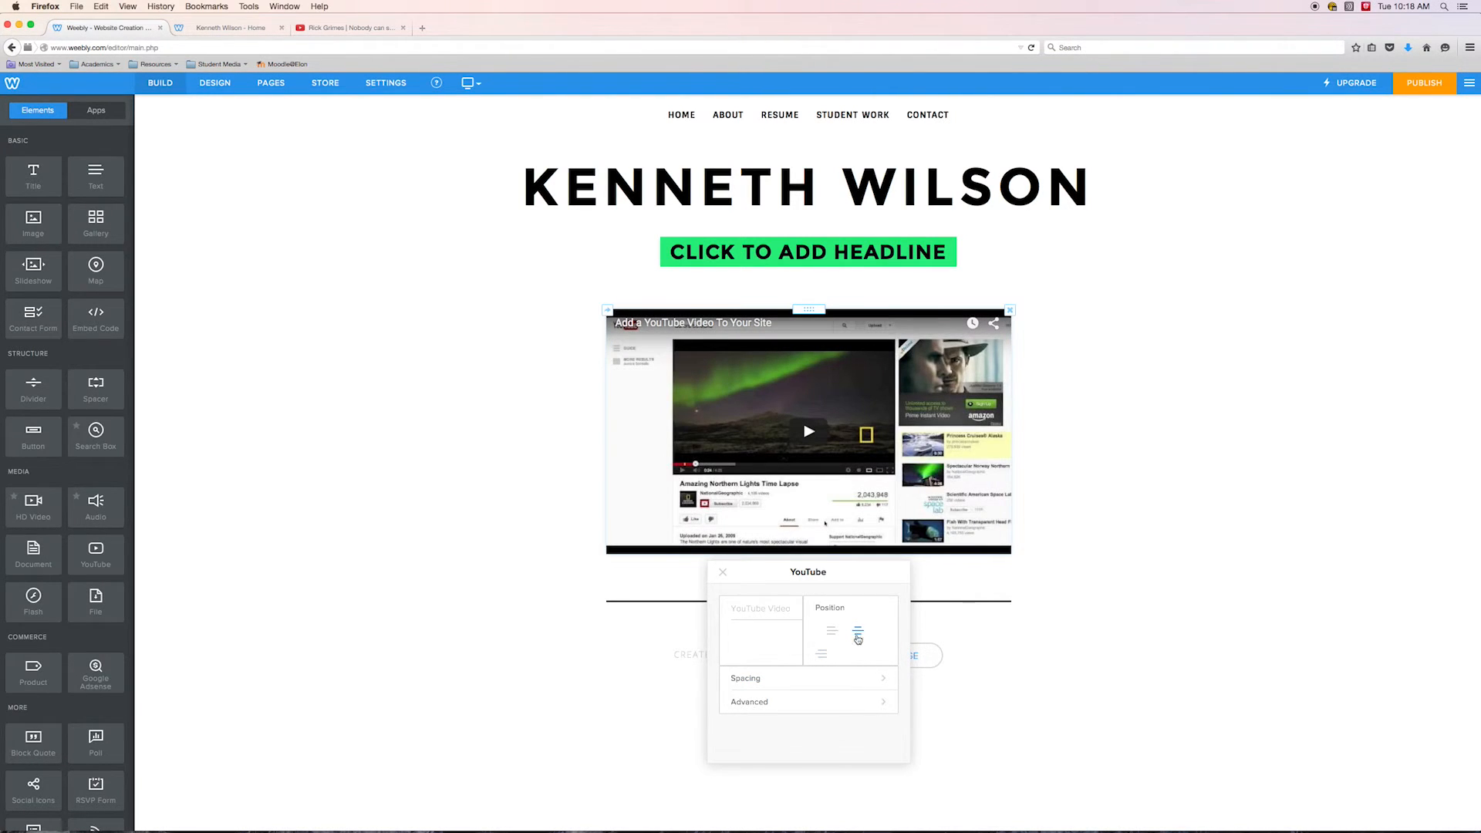
Open the YouTube element's Advanced settings and select the contents of the YouTube Video ID field
left_click(844, 703)
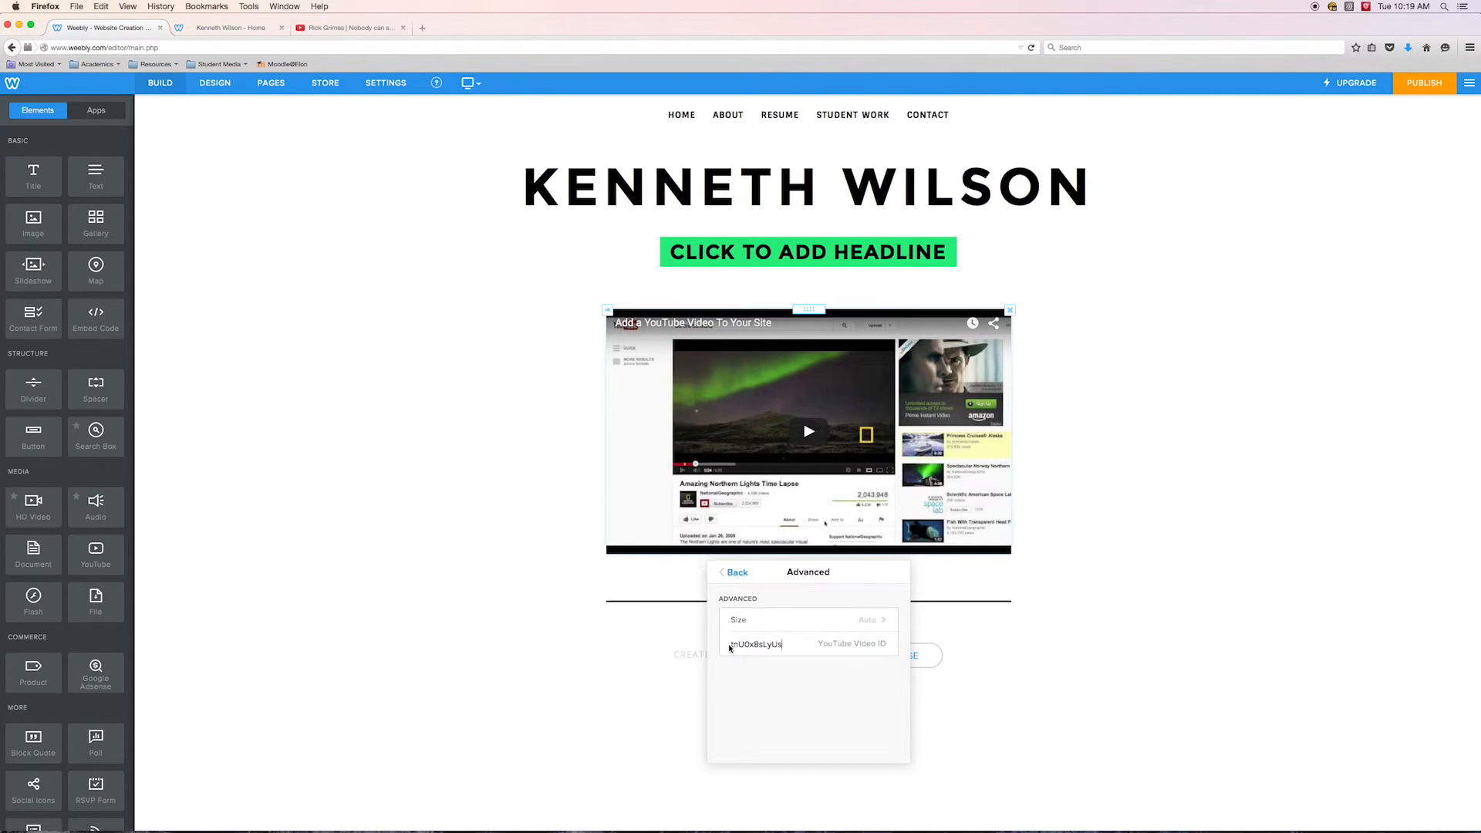
left_click_drag(783, 644, 726, 646)
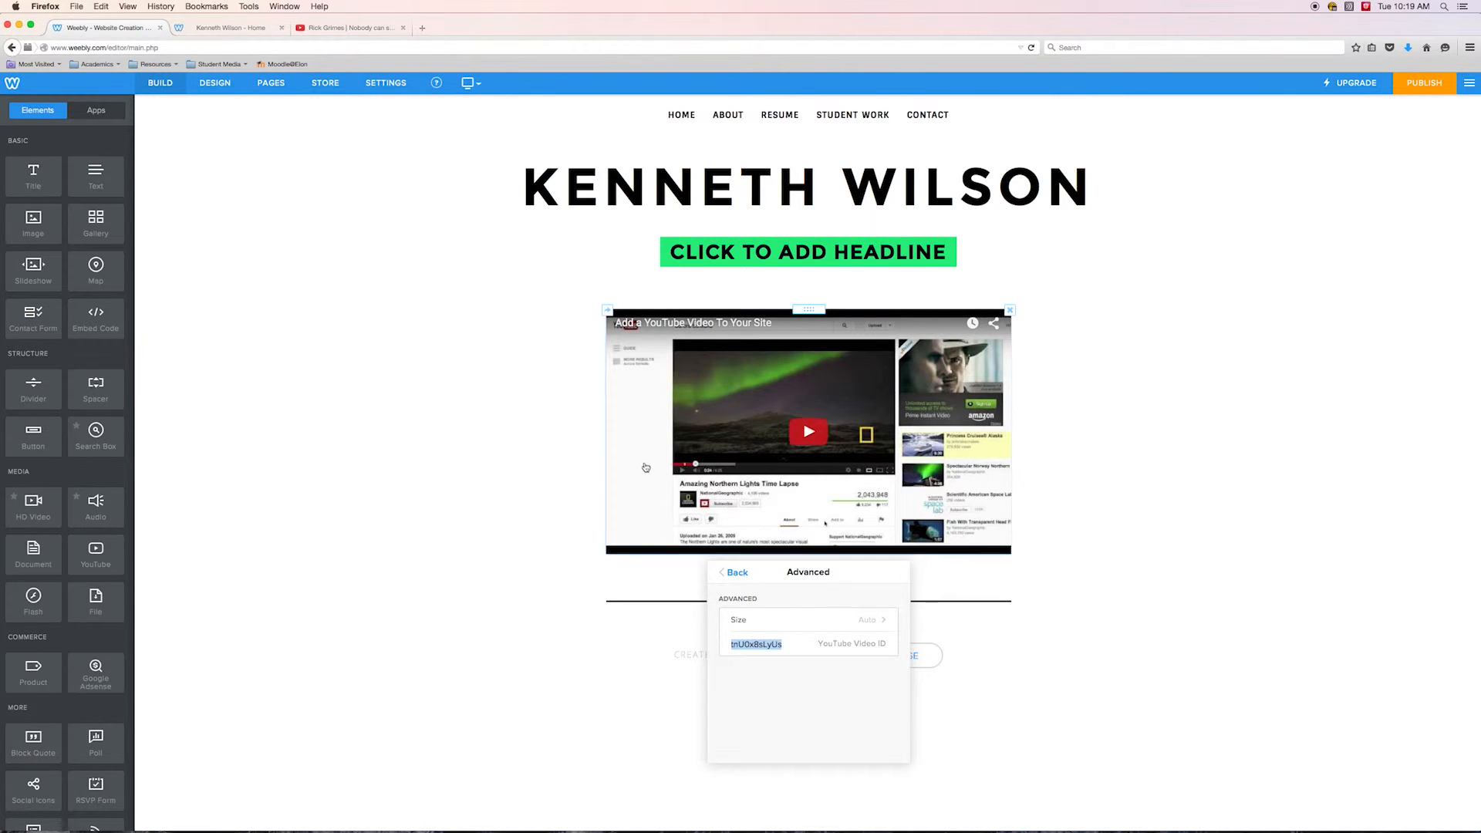
Copy the video ID from the end of the Rick Grimes video's address on YouTube
left_click(356, 30)
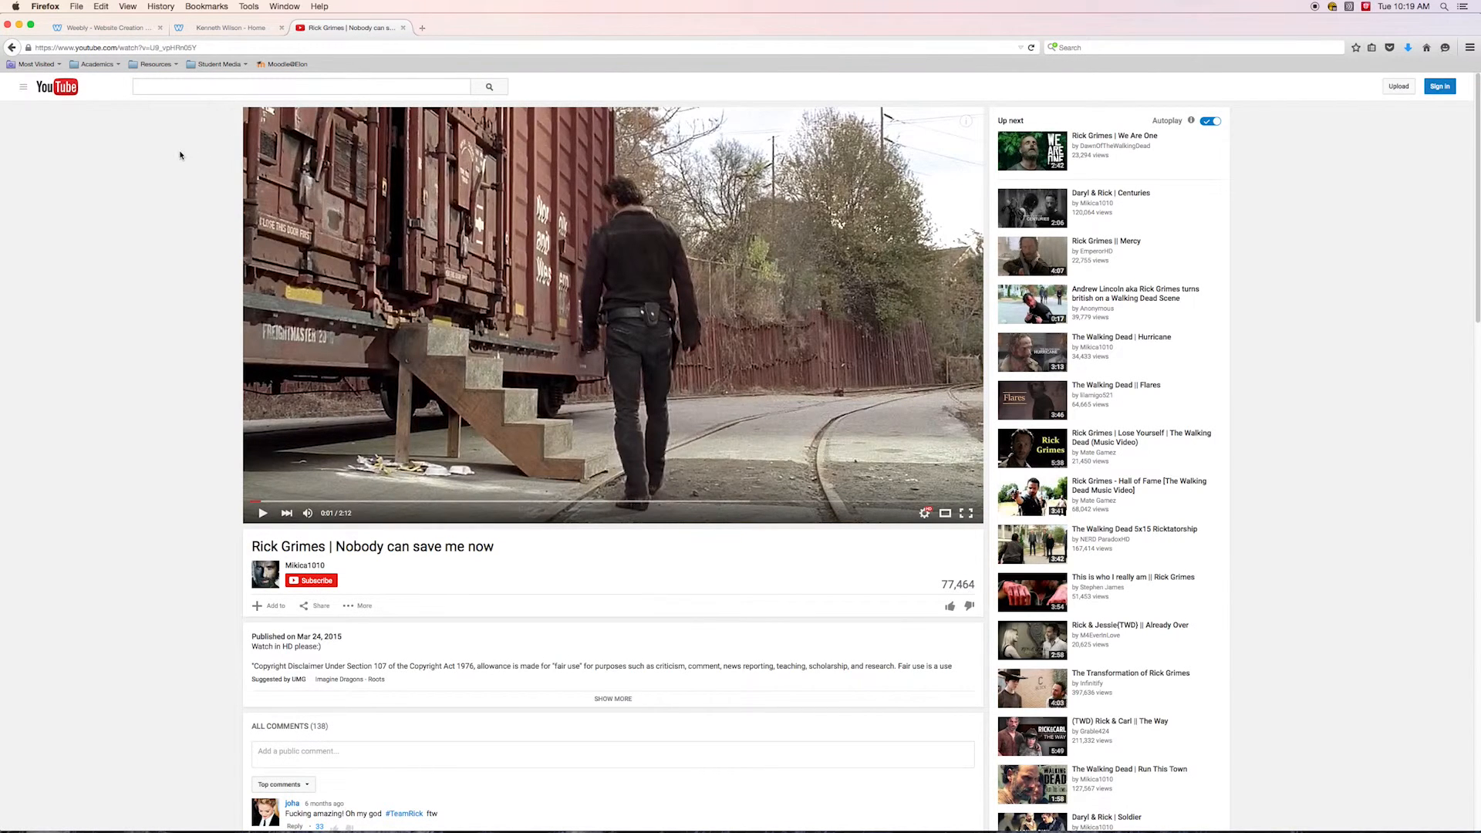
left_click(103, 48)
left_click(63, 48)
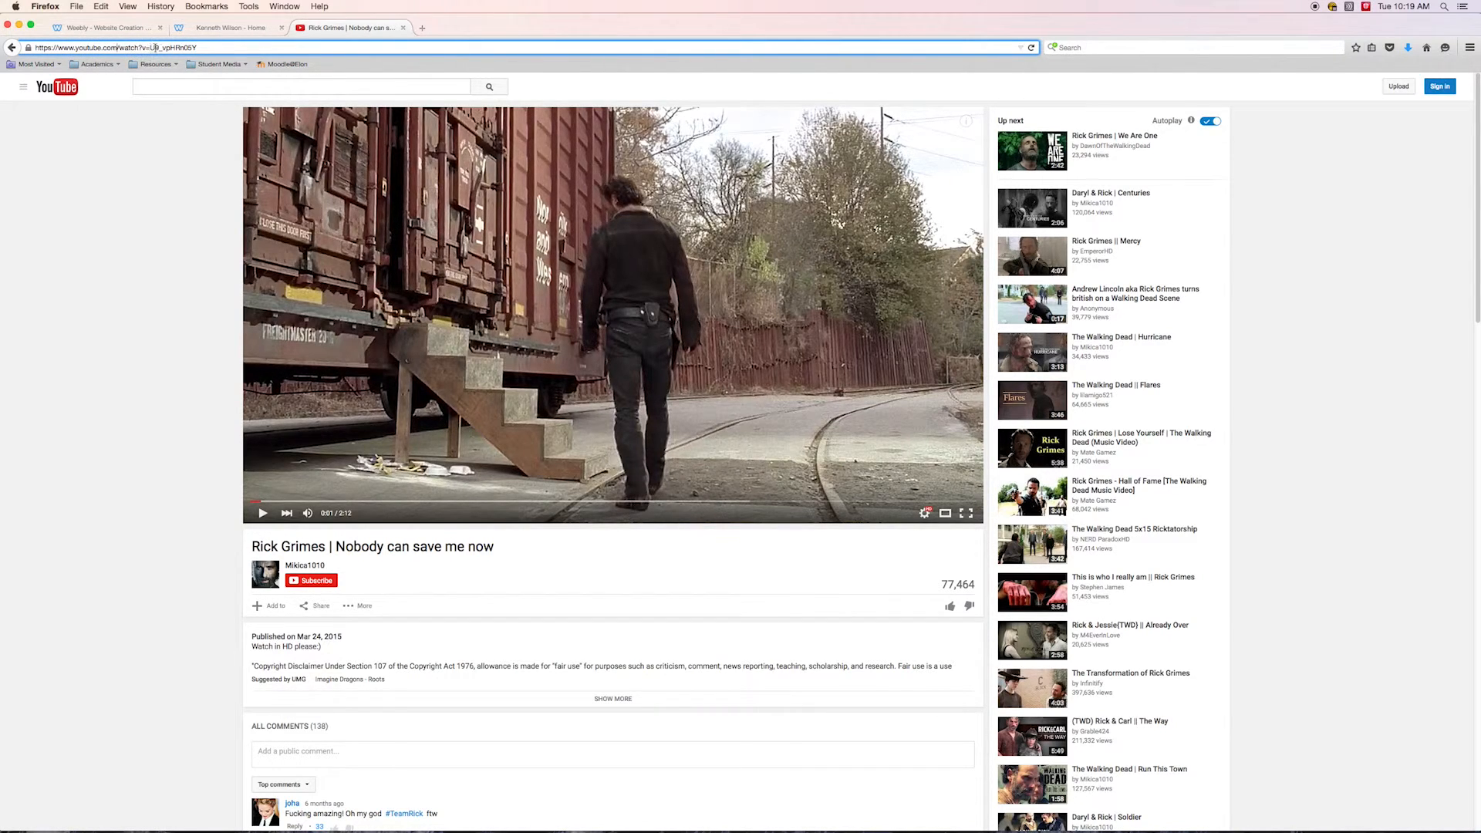
left_click_drag(151, 48, 206, 47)
left_click(147, 47)
left_click_drag(150, 48, 198, 48)
key("cmd+c")
left_click(148, 48)
left_click(150, 48)
left_click(149, 48)
right_click(176, 48)
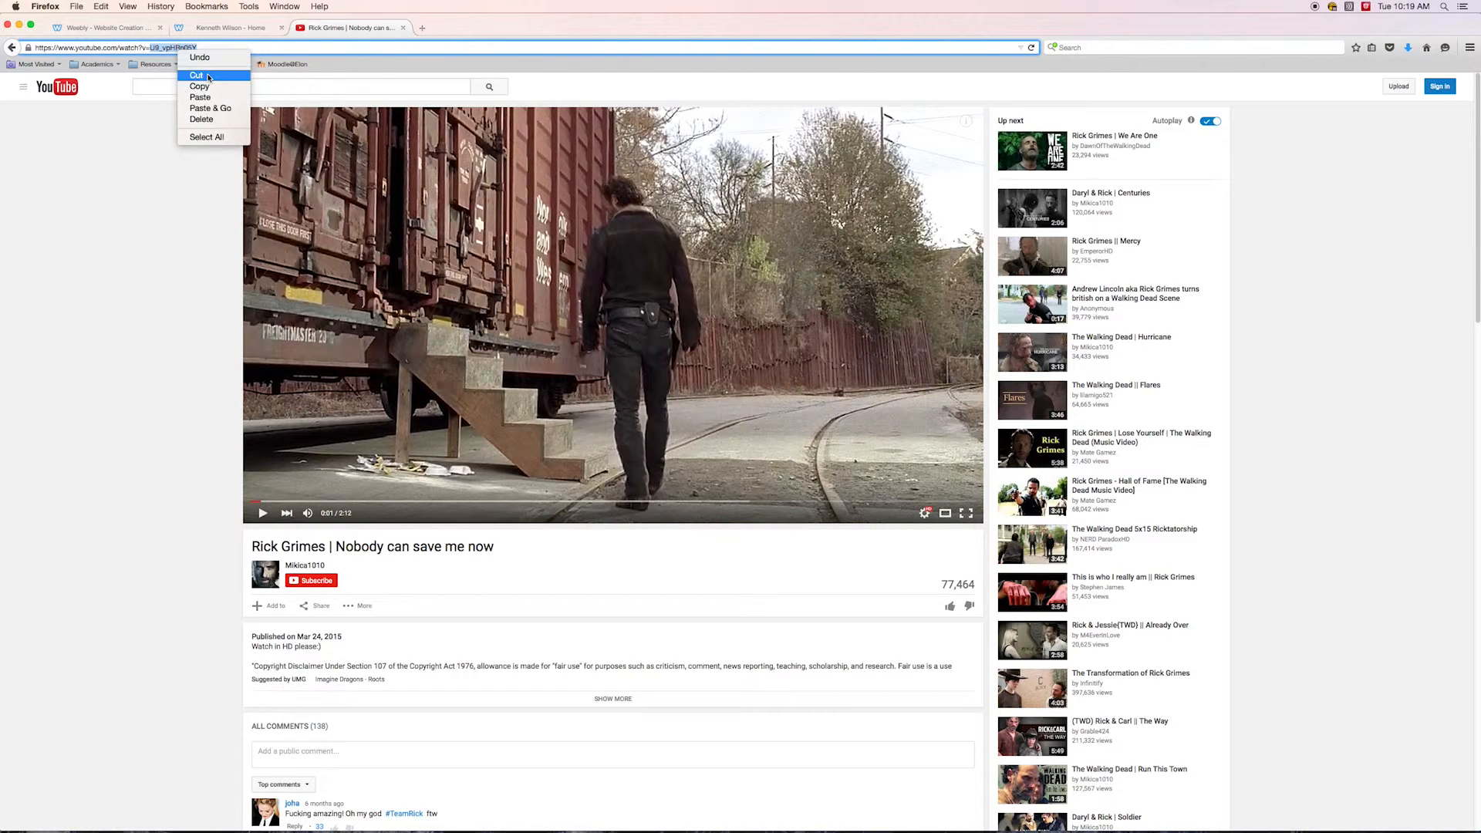
left_click(204, 83)
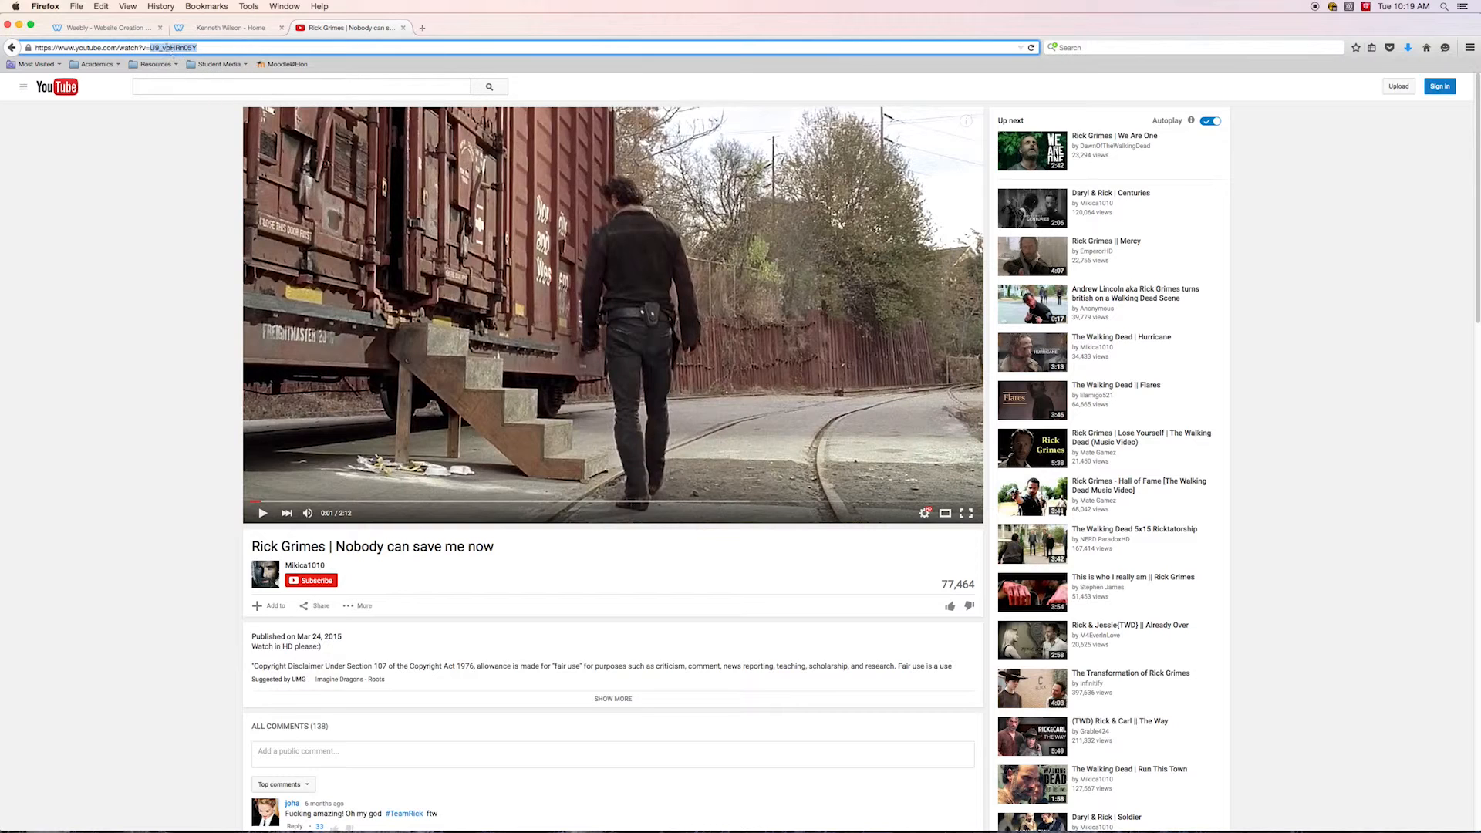
Replace the YouTube element's YouTube Video ID with the copied ID U9_vpHRn0SY
left_click(216, 28)
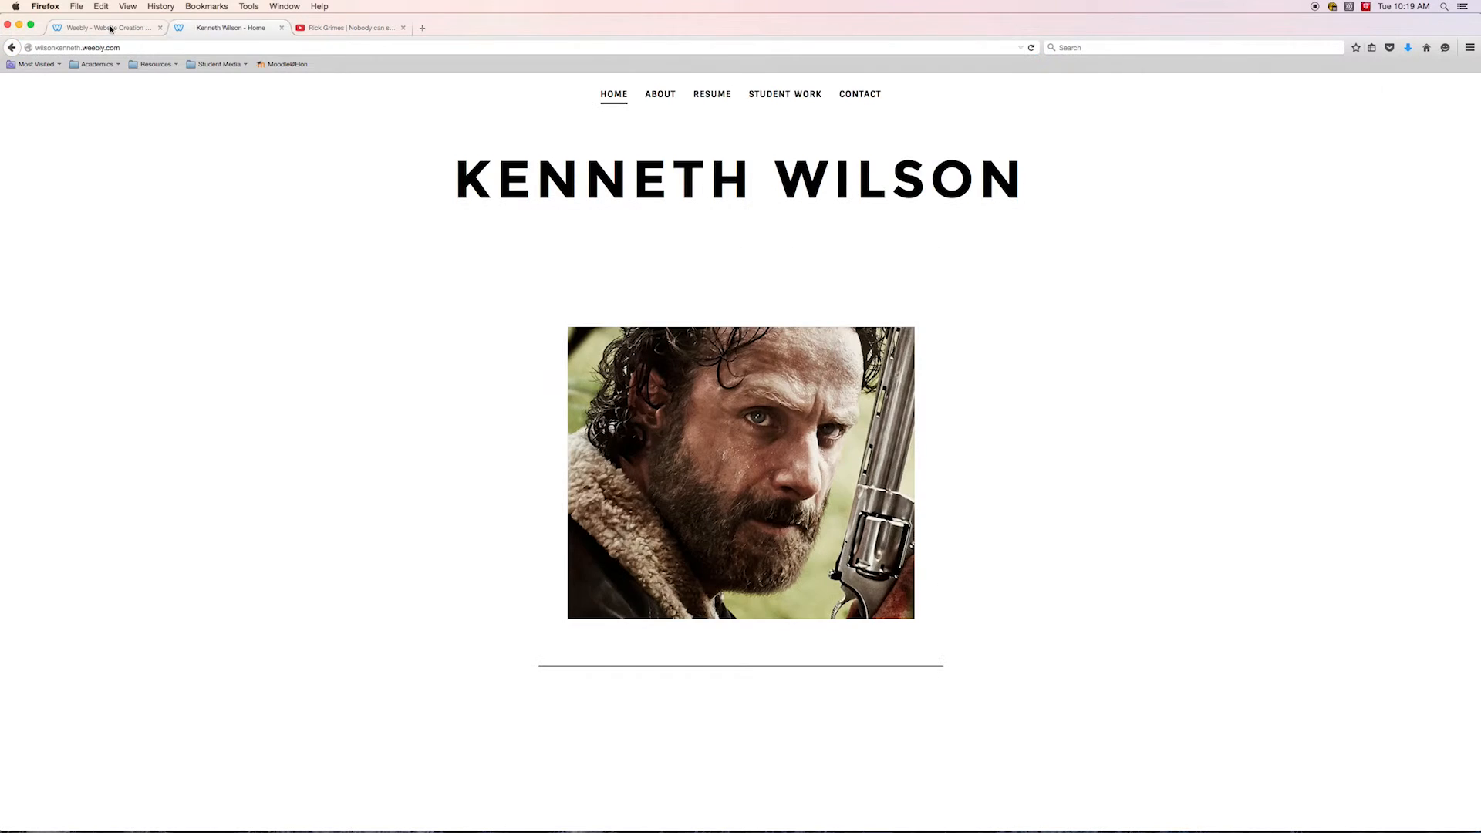
left_click(66, 27)
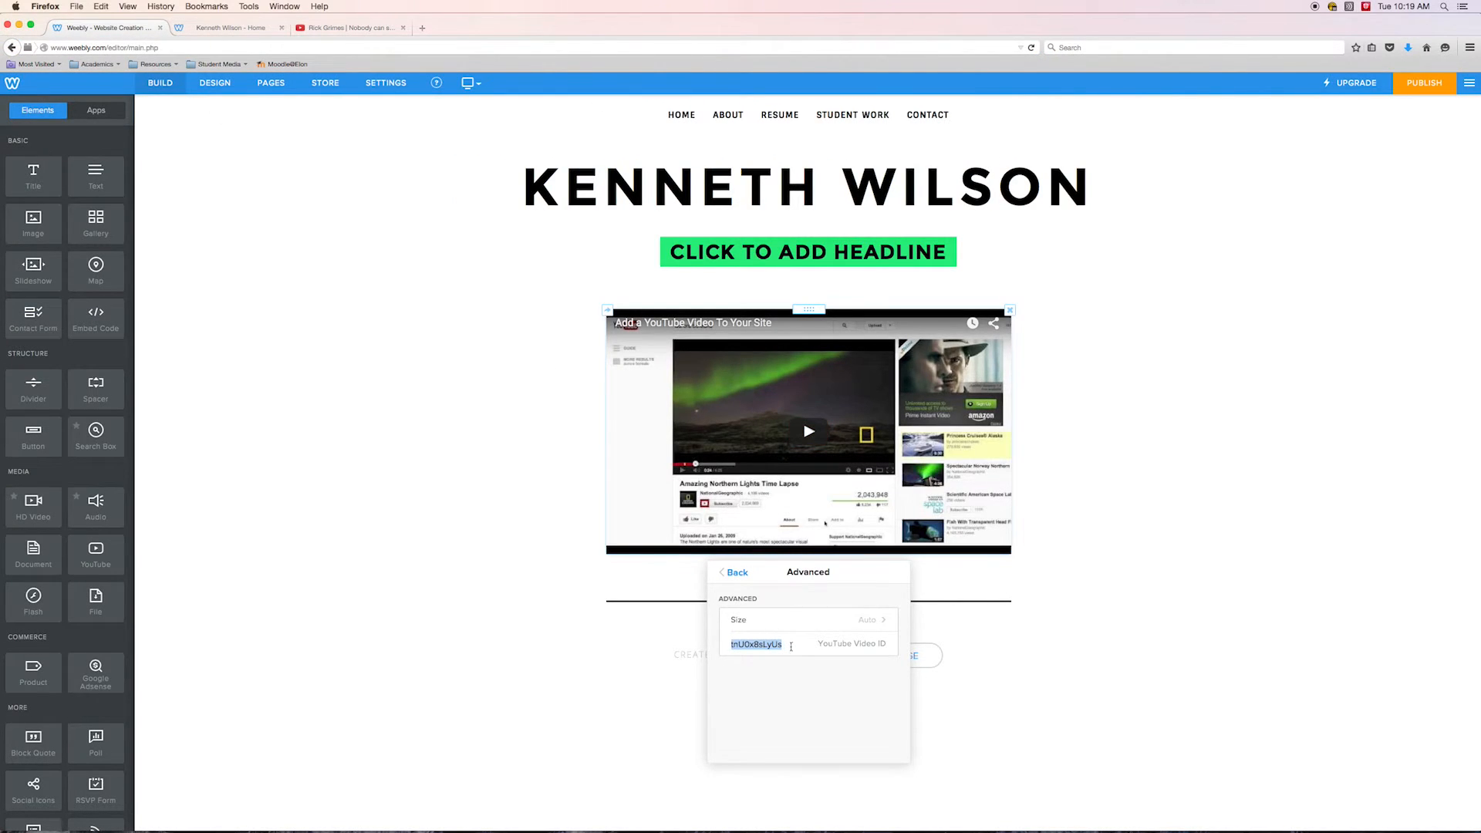
left_click_drag(782, 645, 729, 645)
key("BackSpace")
right_click(746, 646)
left_click(771, 695)
left_click(1059, 679)
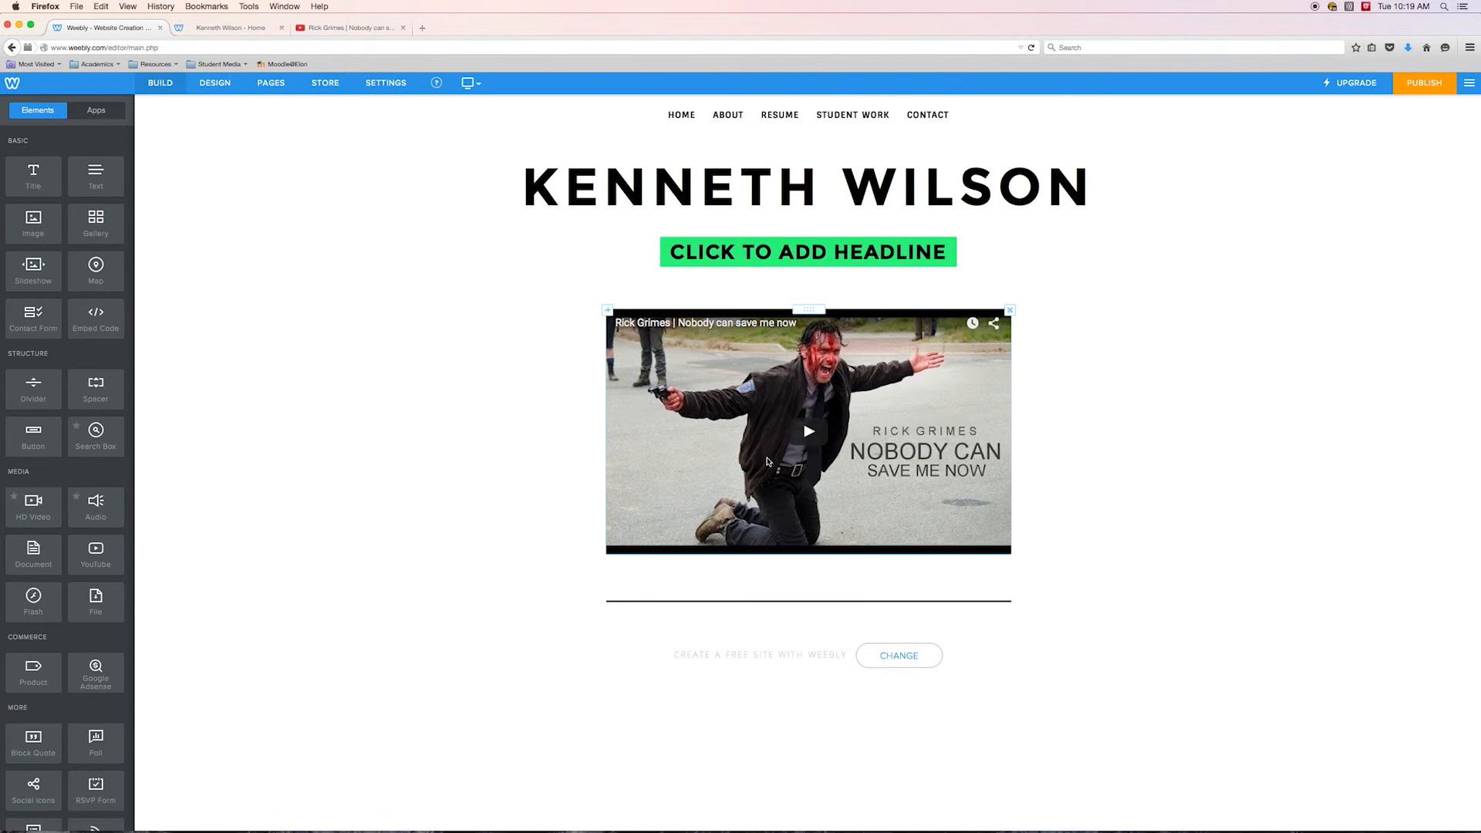
Compare the video ID in the YouTube address with the element's YouTube Video ID field
left_click(353, 28)
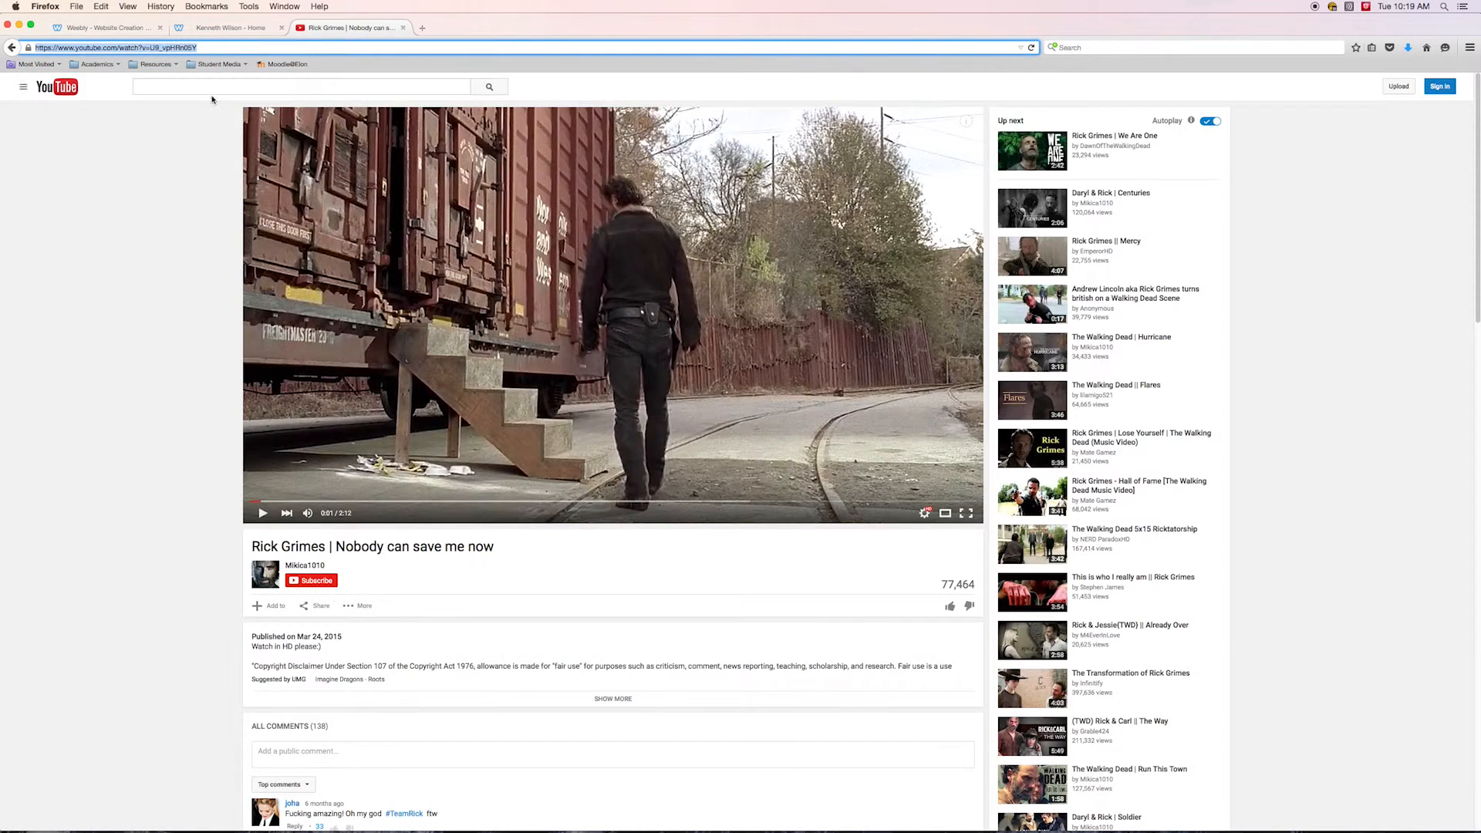
left_click(181, 48)
left_click_drag(151, 48, 214, 51)
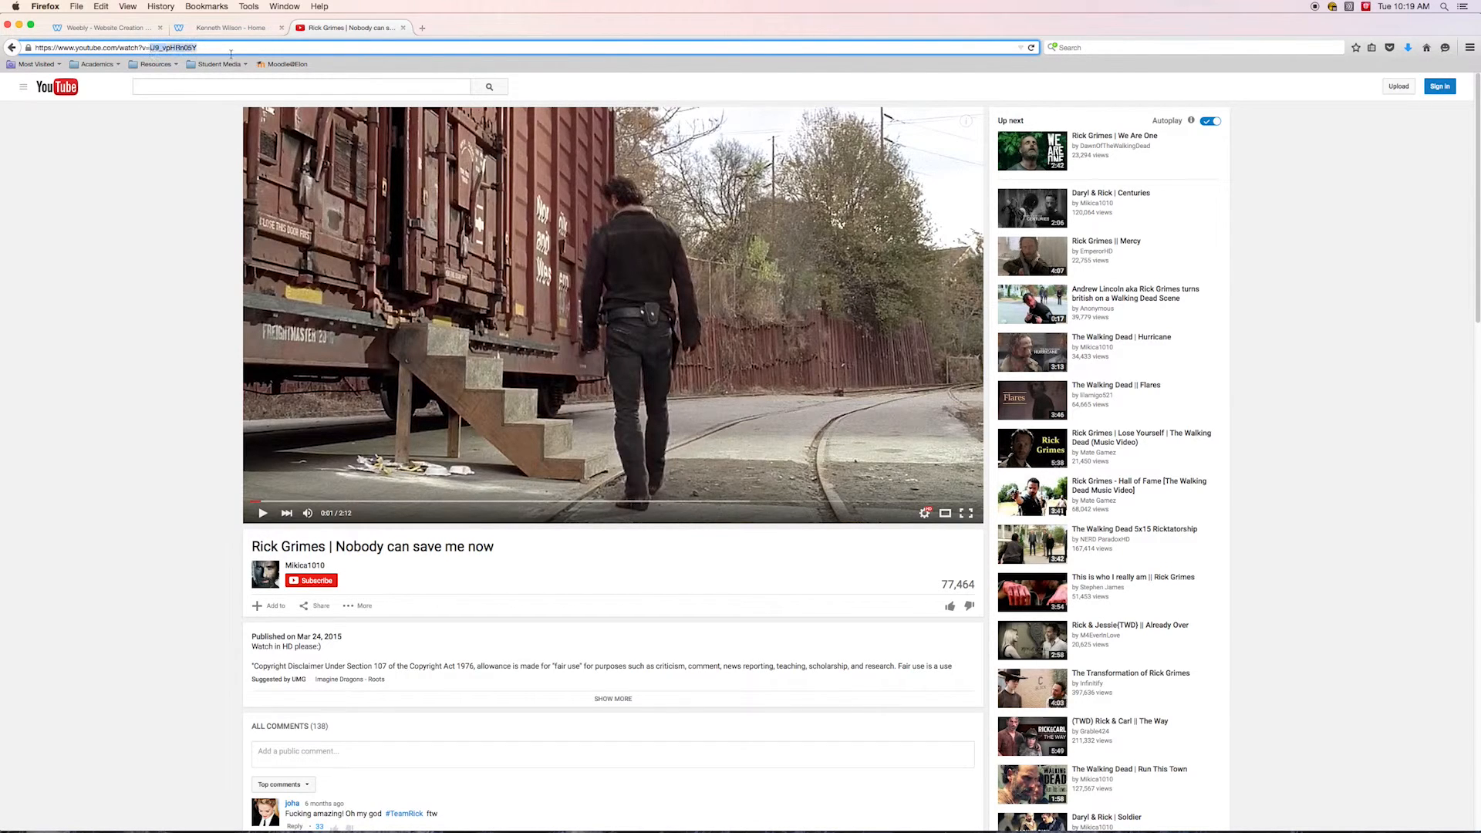
left_click(120, 29)
left_click(808, 432)
left_click(796, 701)
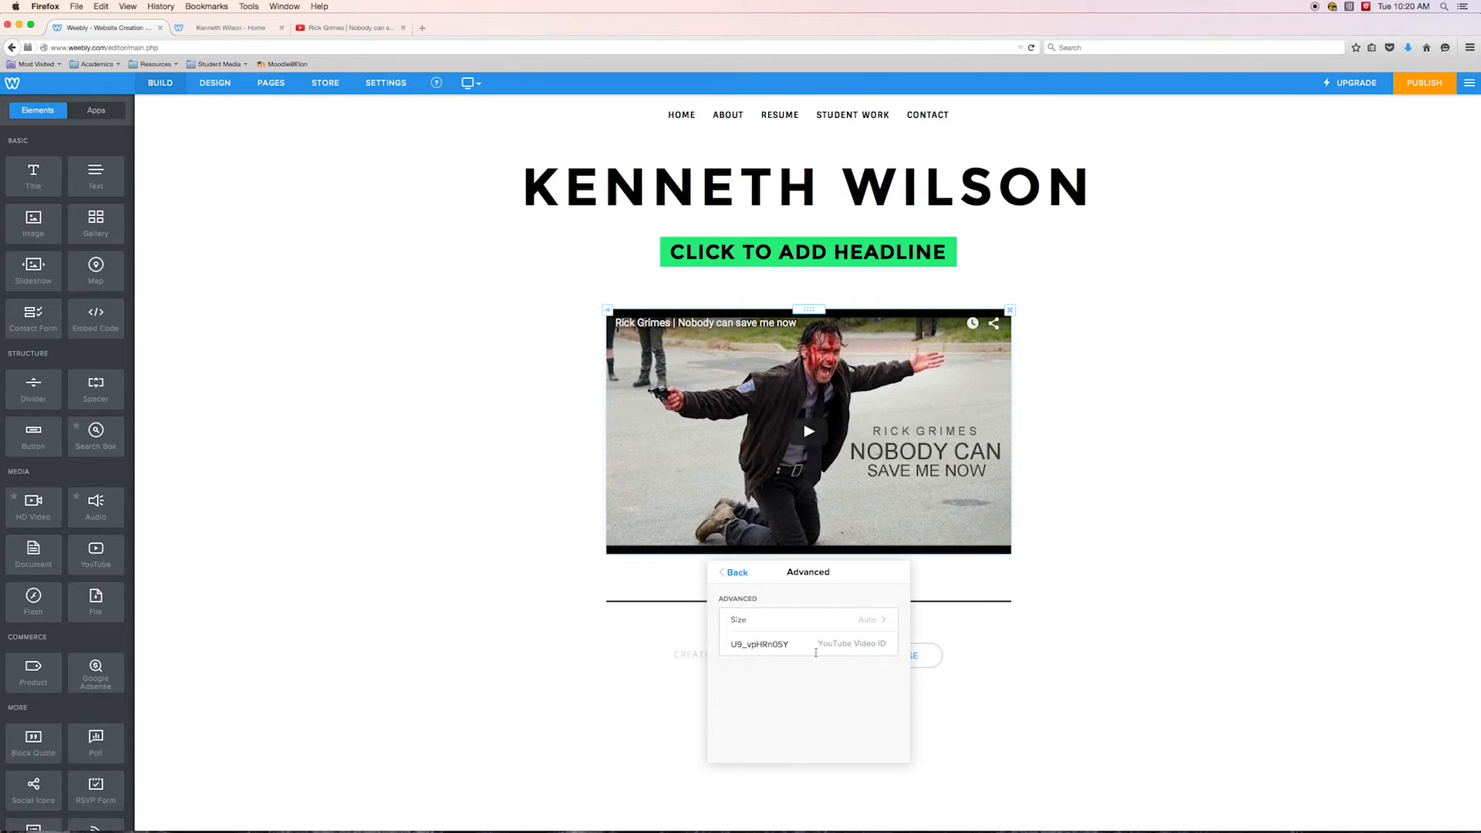
left_click(460, 525)
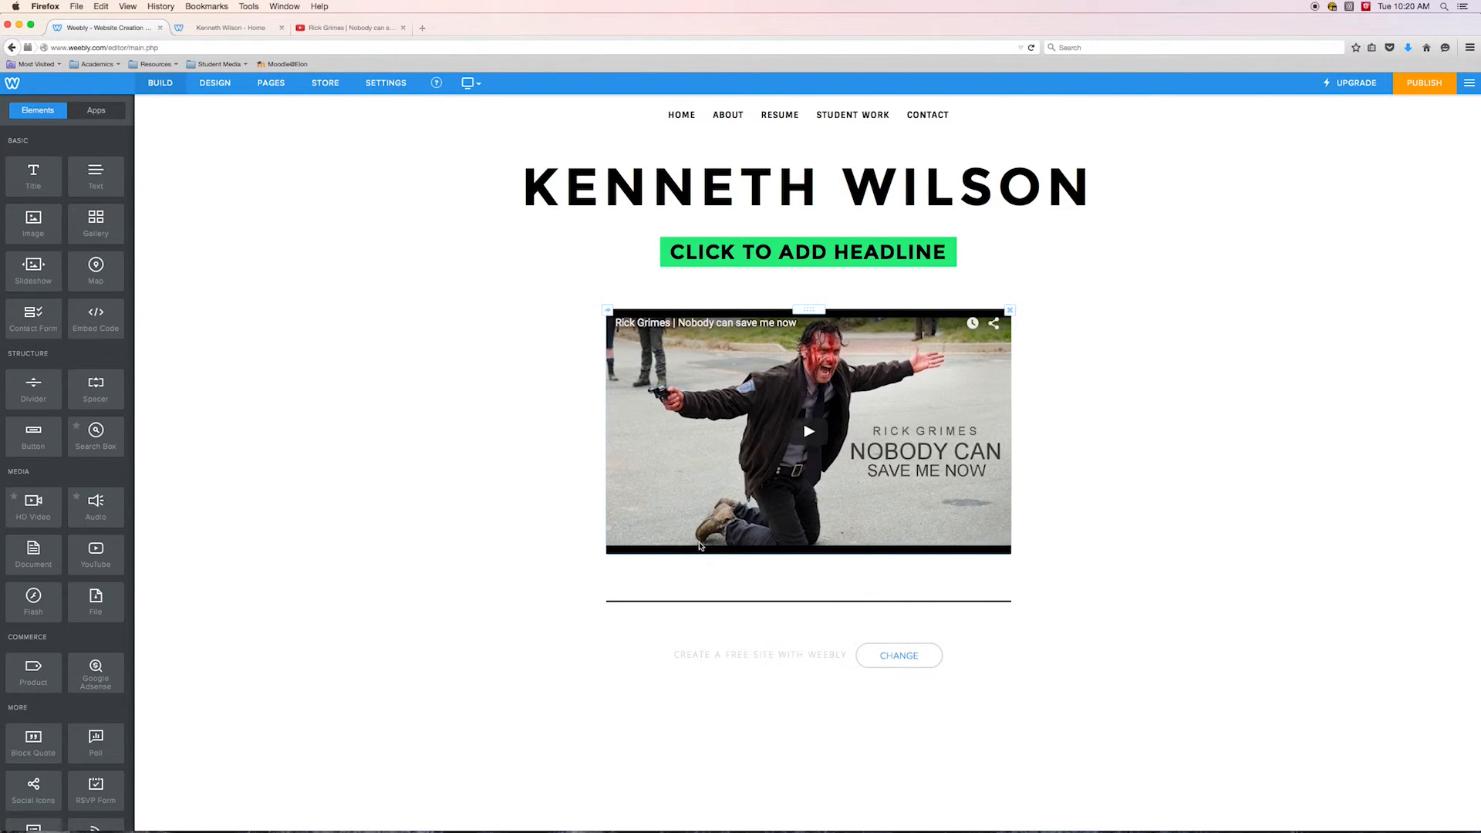
Publish the site and close the publishing dialog
left_click(1421, 85)
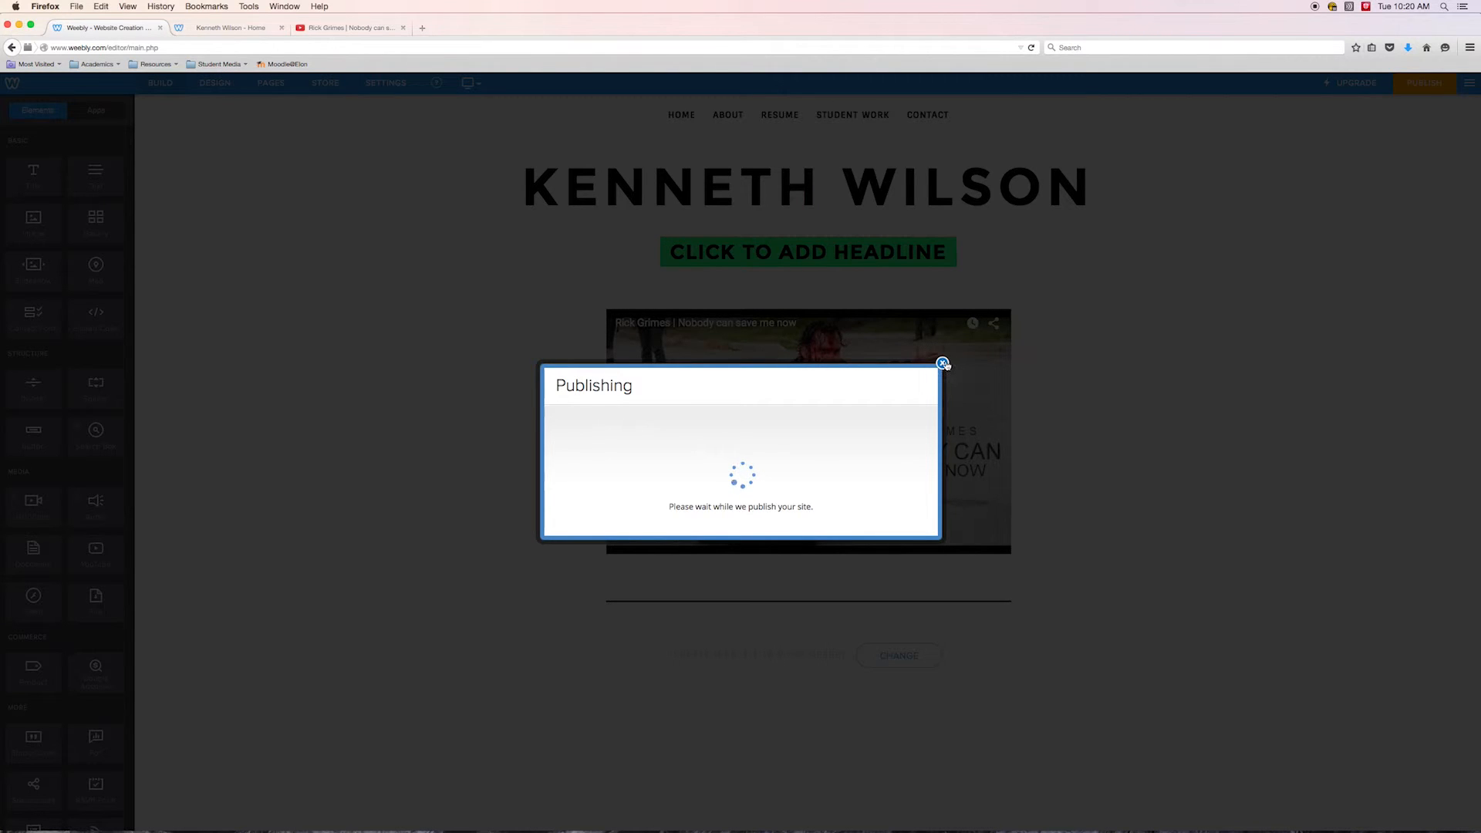
left_click(942, 322)
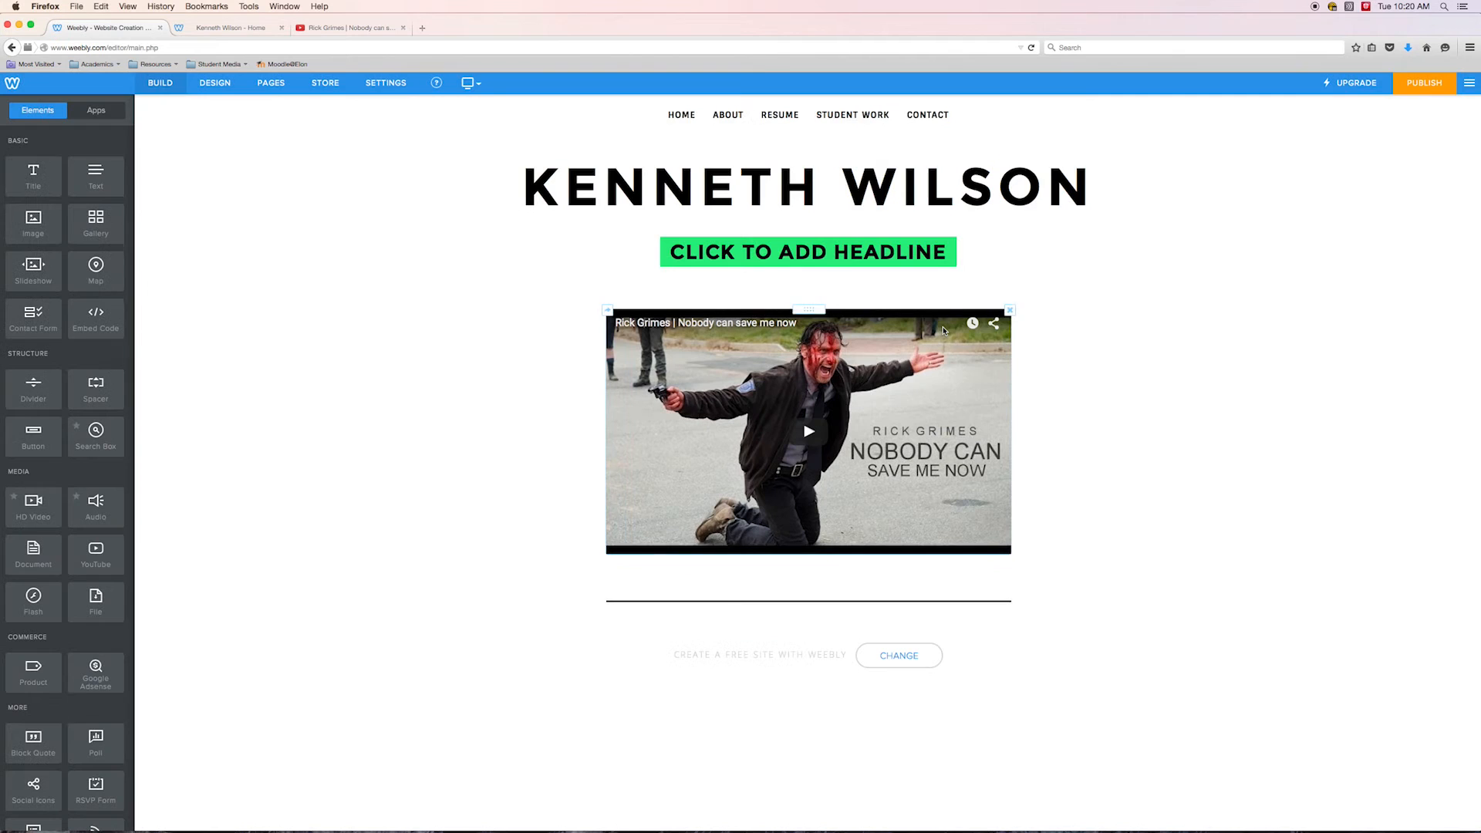
Open the published Video page and play the embedded video, including in full screen
left_click(233, 28)
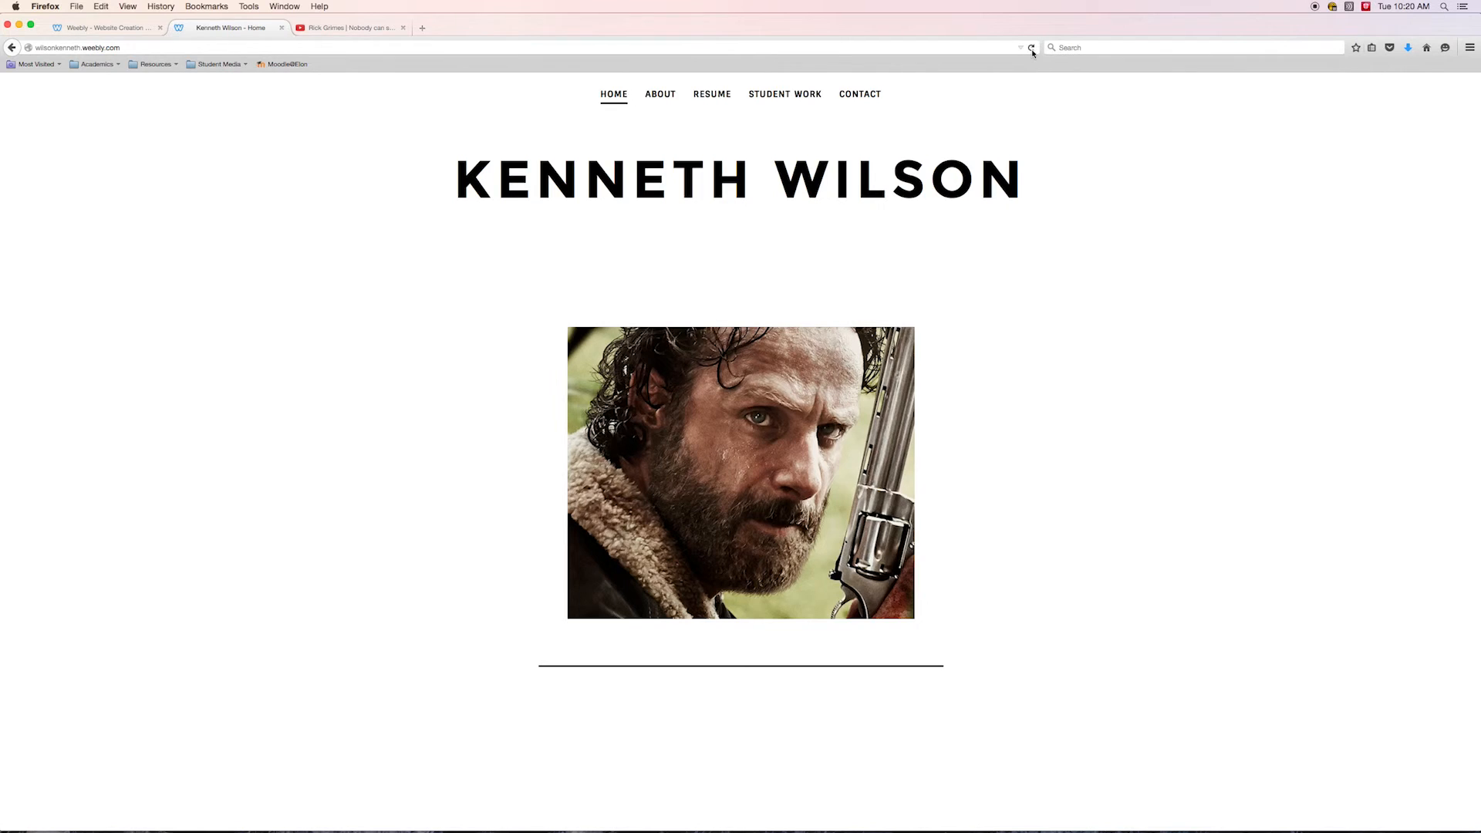
mouse_move(785, 94)
left_click(775, 154)
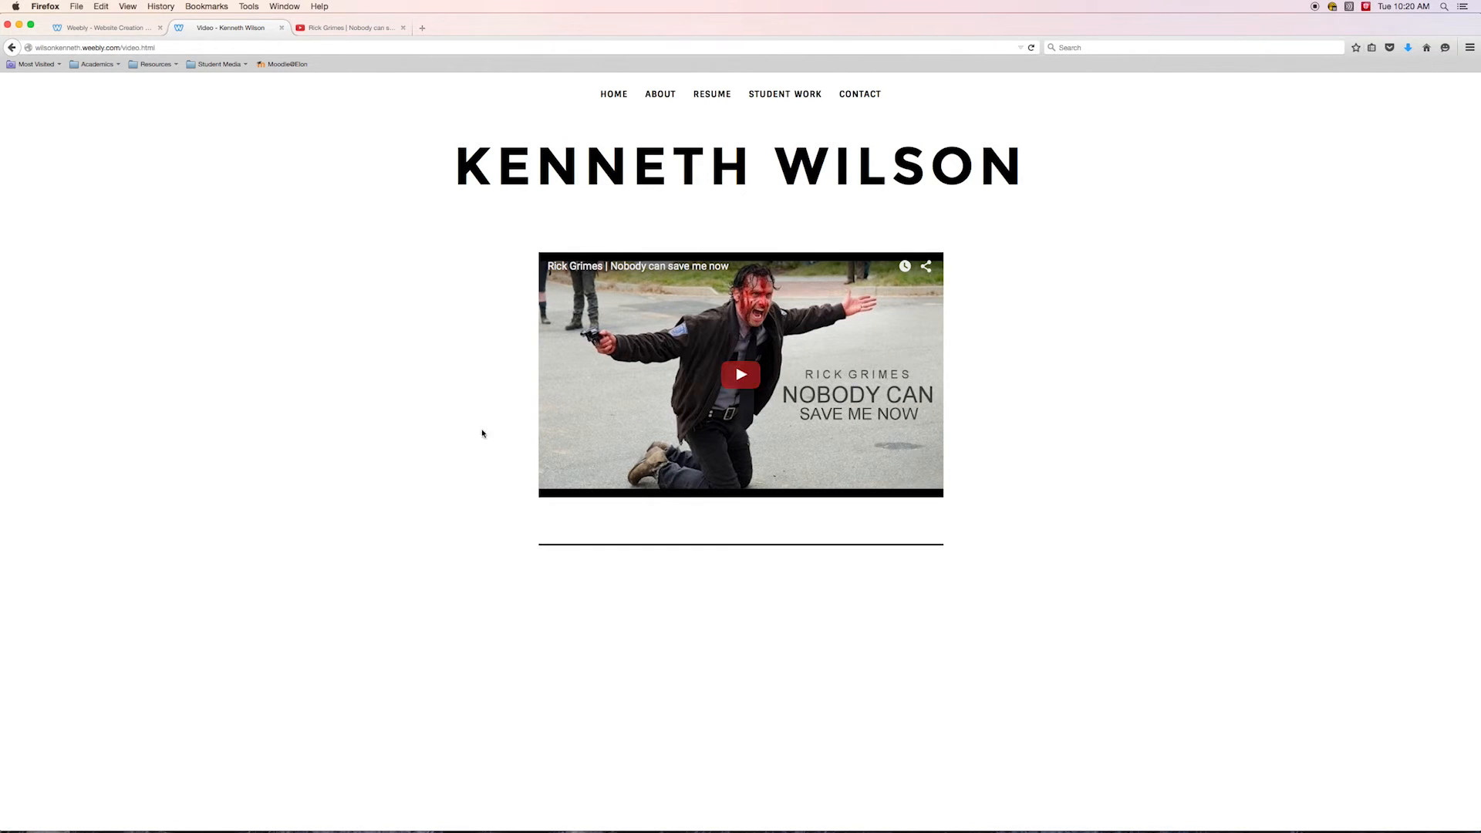
left_click(741, 380)
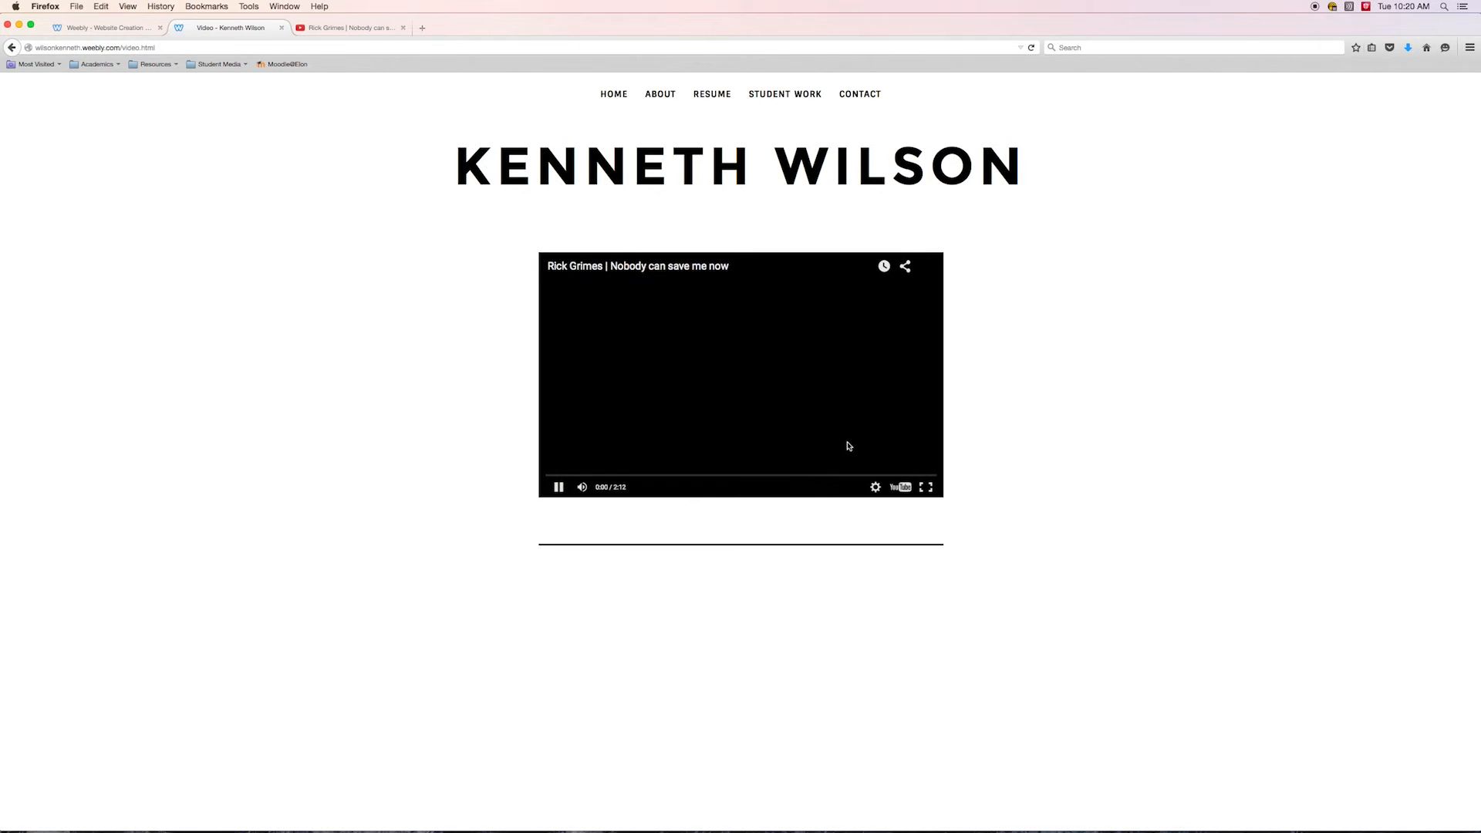
left_click(926, 489)
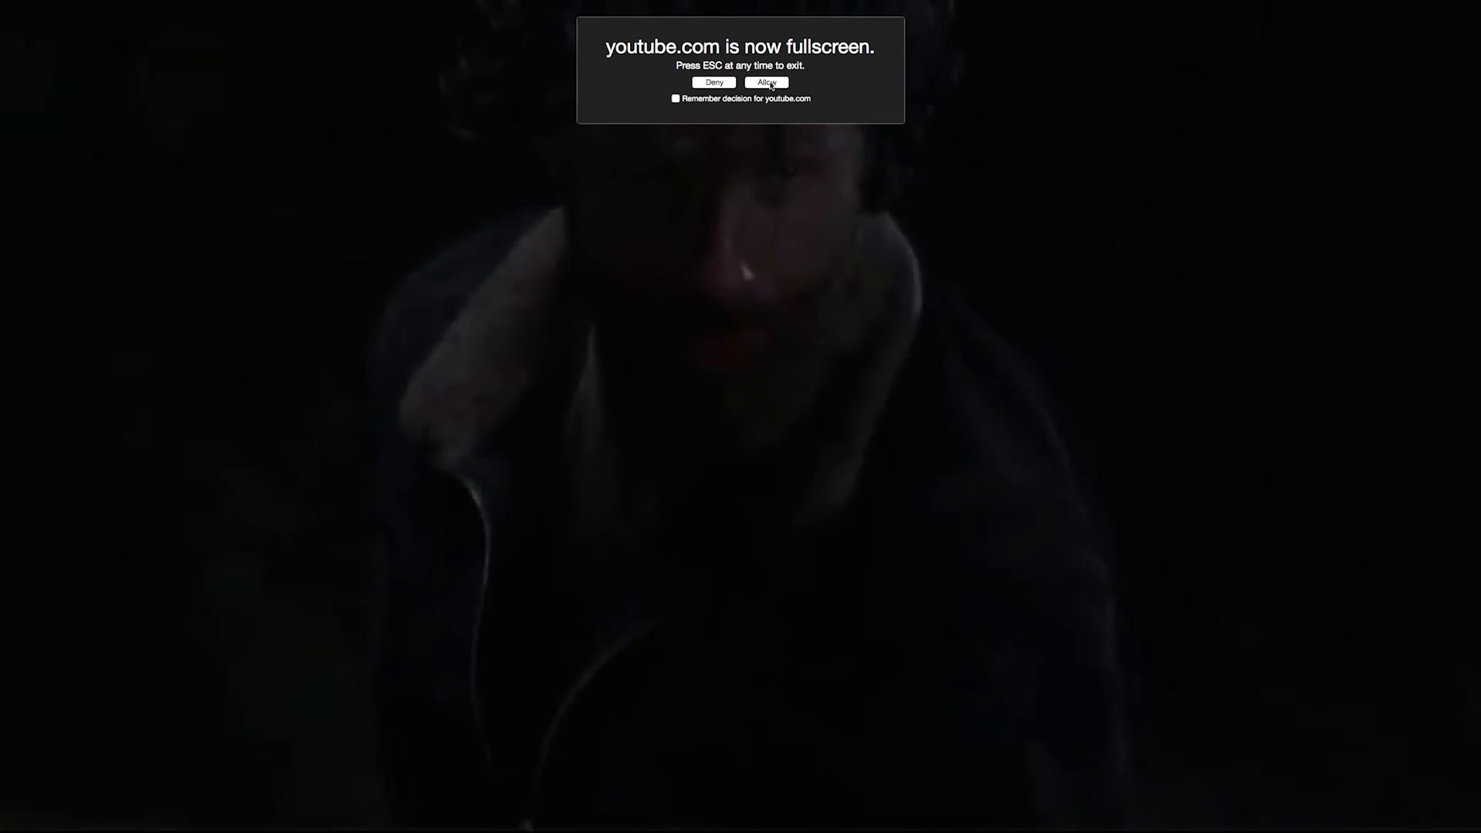
left_click(767, 83)
key("Escape")
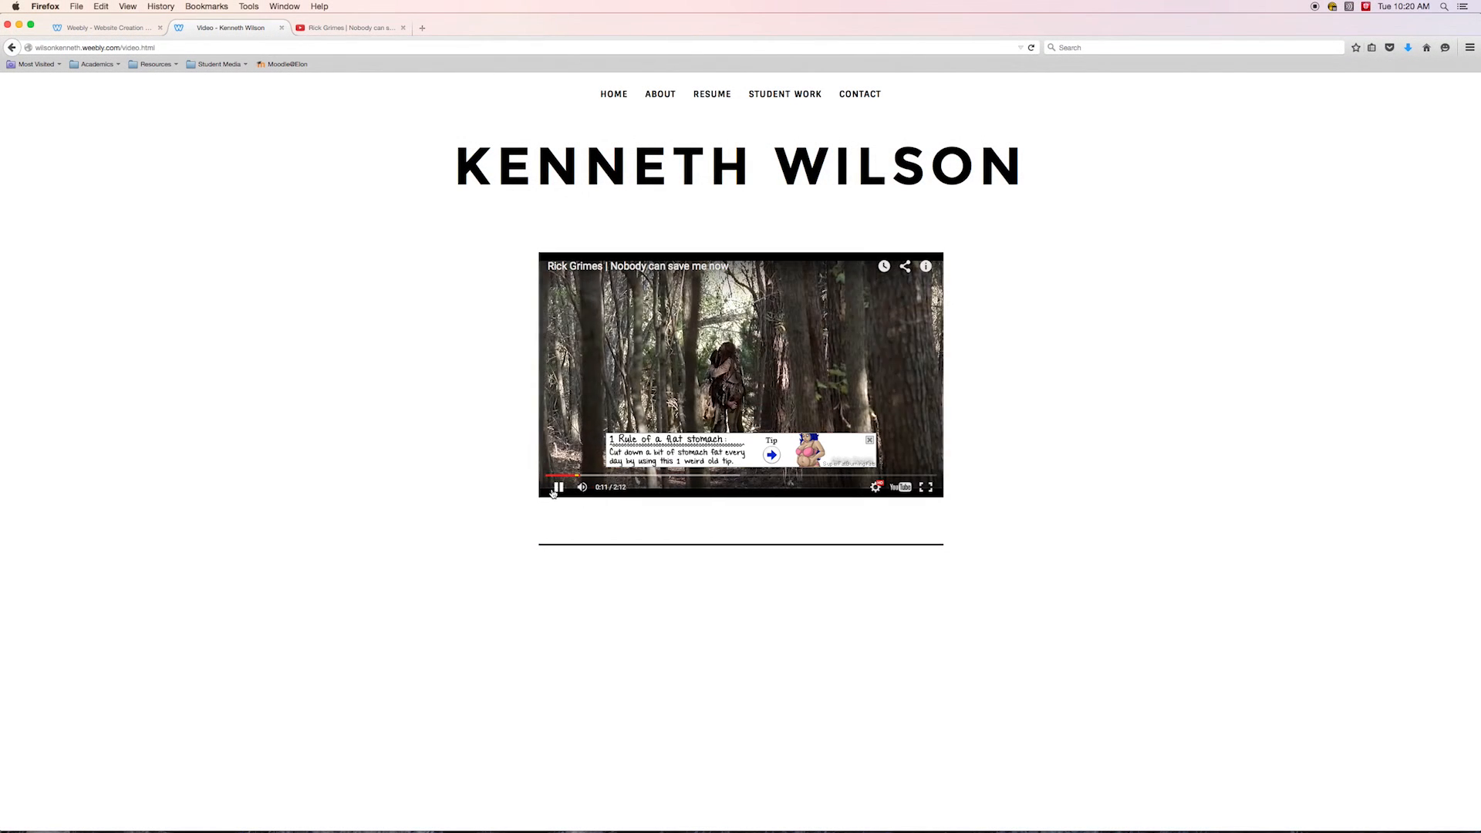
left_click(557, 487)
left_click(869, 439)
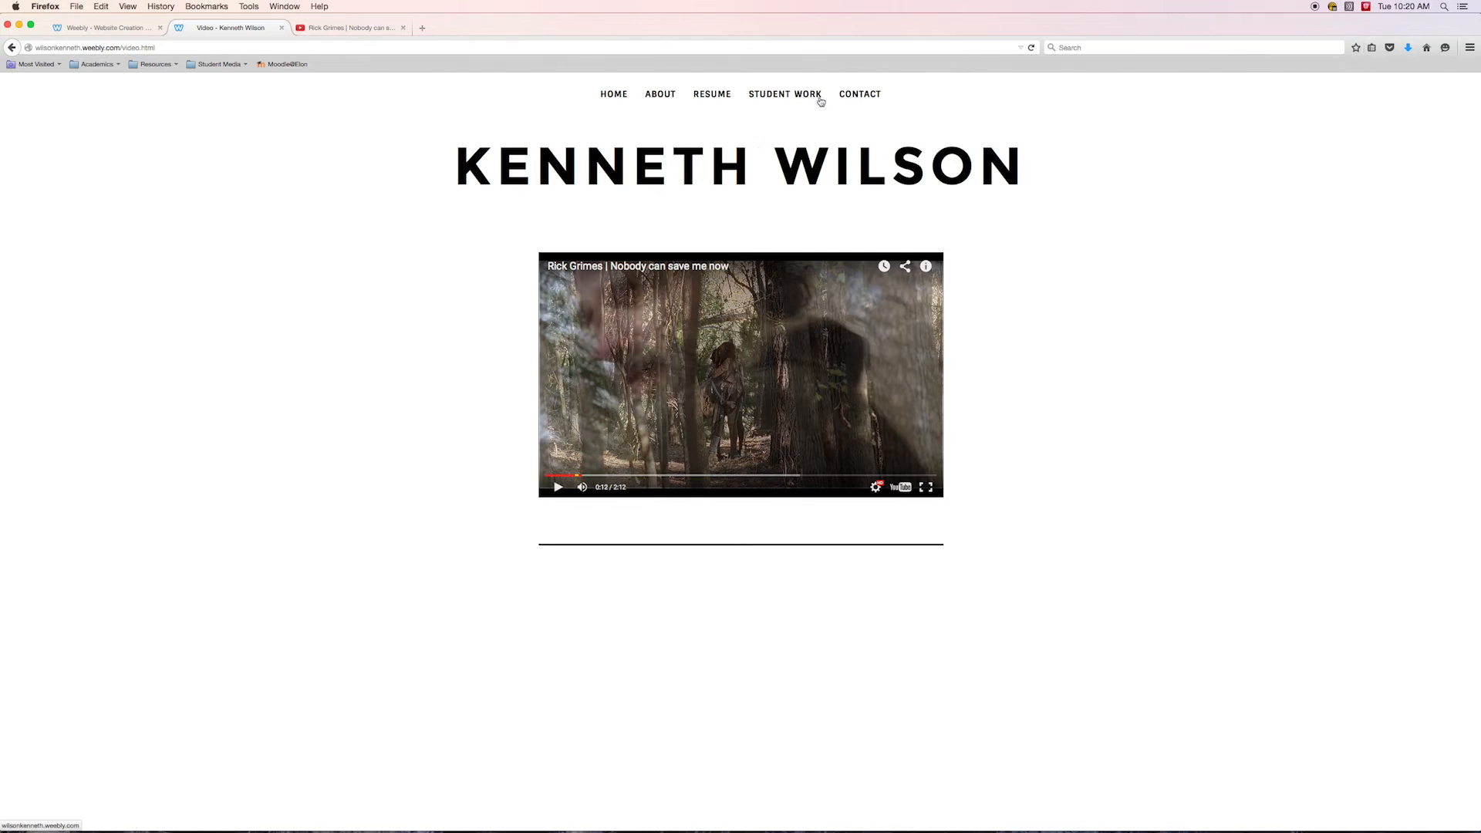
Open the published Photography page and browse the slideshow thumbnails
left_click(787, 115)
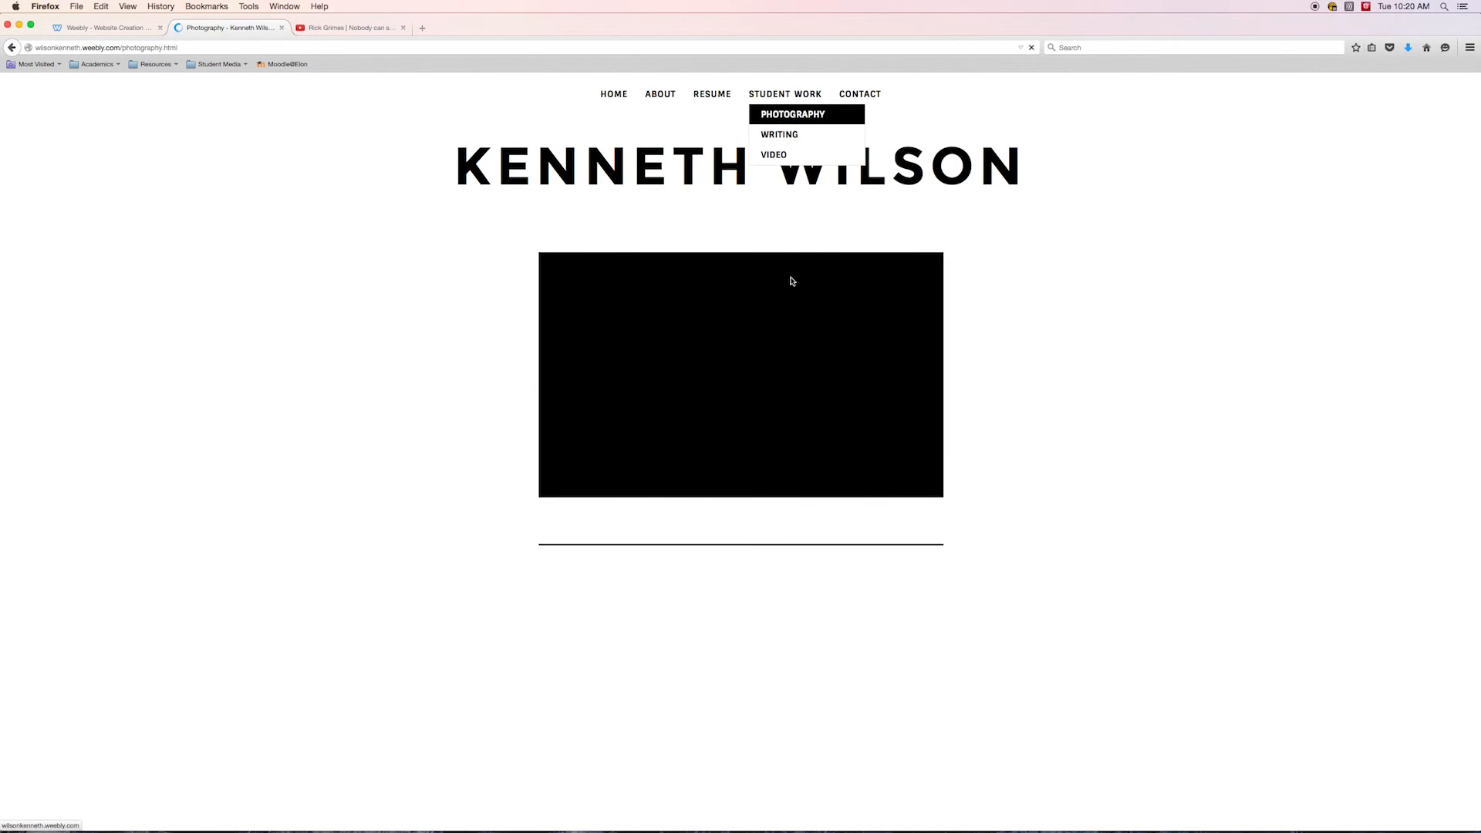
left_click(687, 592)
left_click(644, 594)
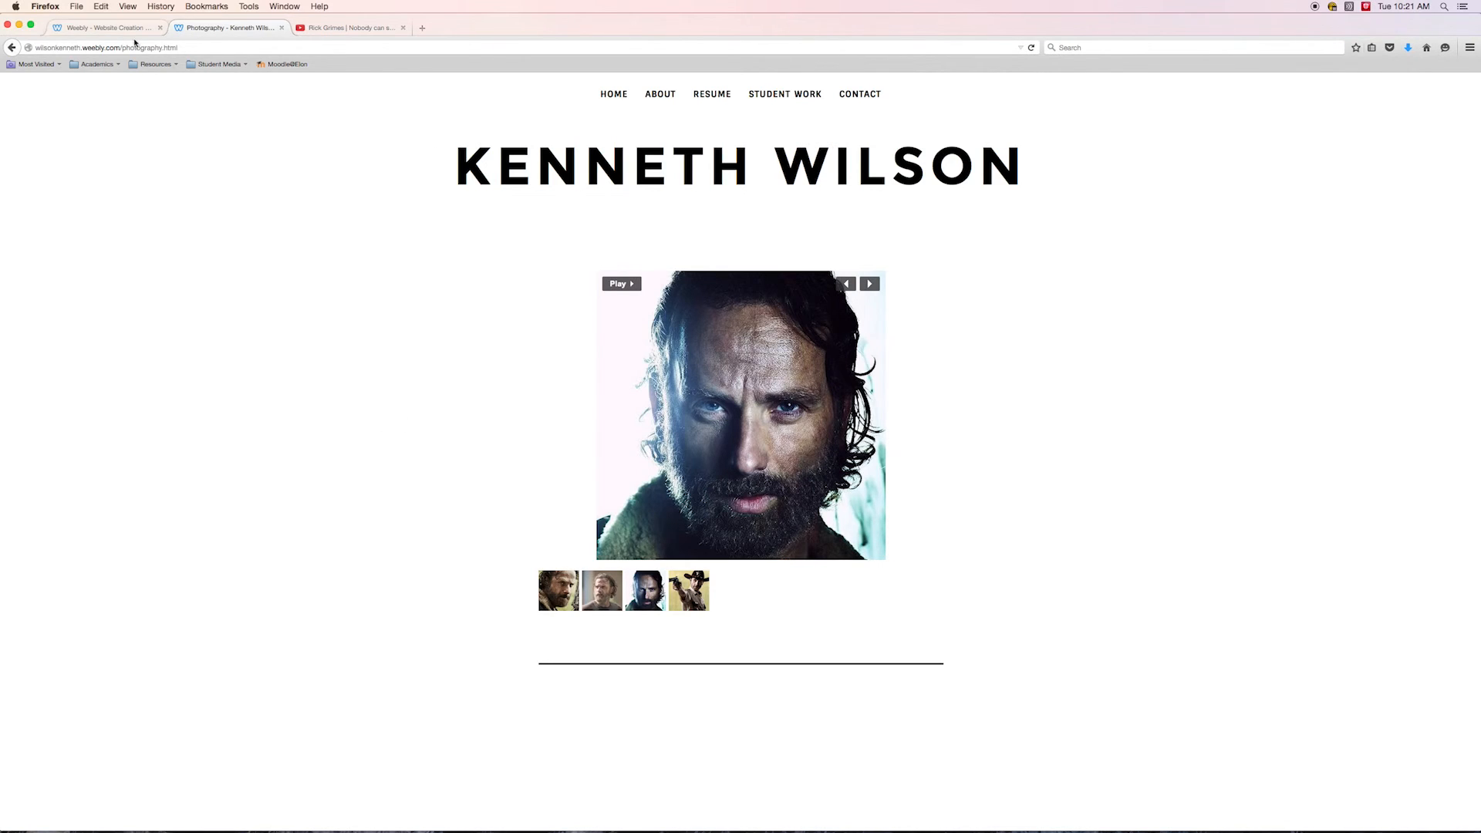
Add a title reading PROMOTIONAL VIDEOS above the YouTube video on the Video page
left_click(93, 29)
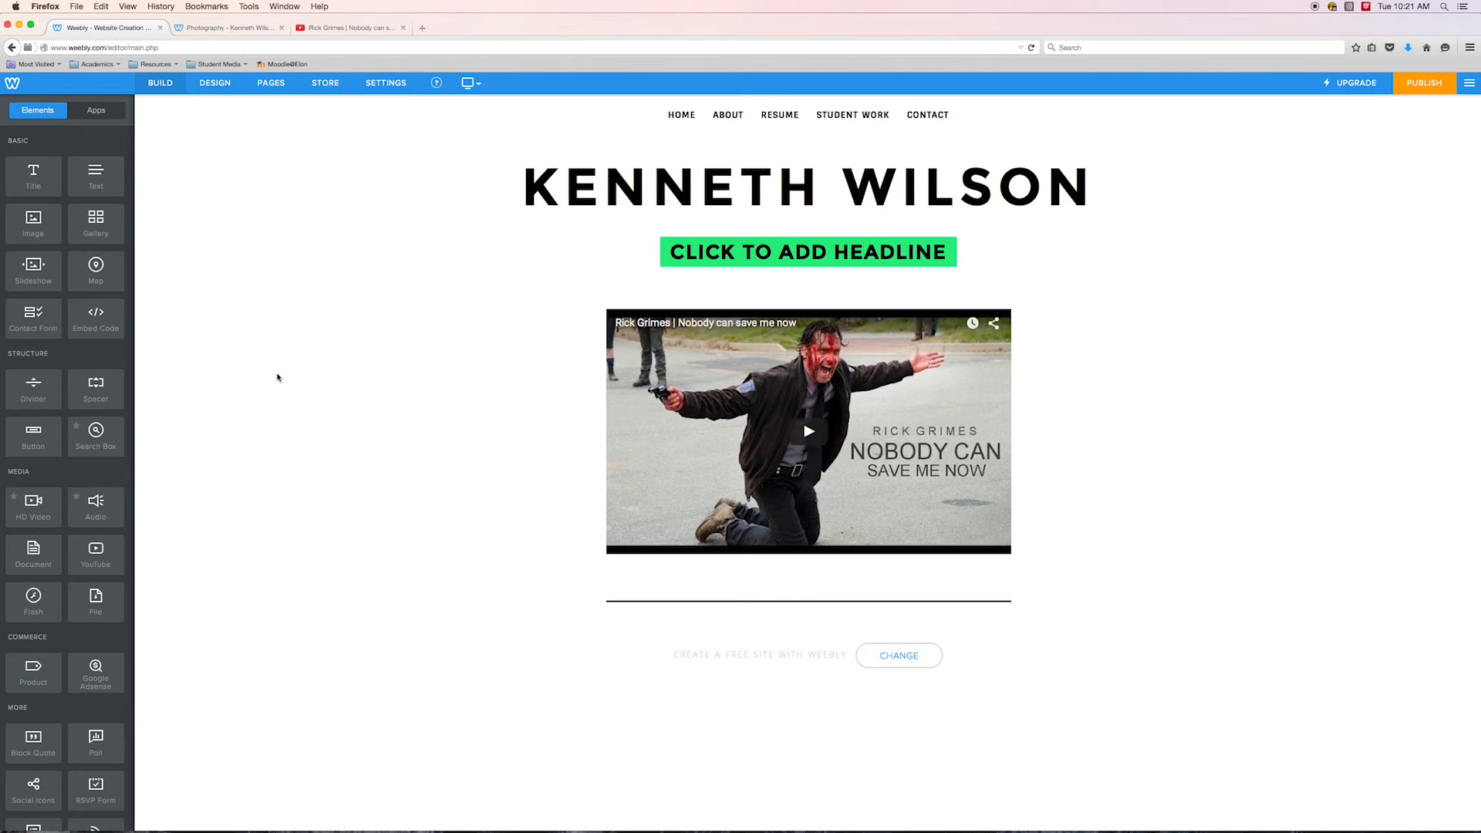
left_click_drag(24, 176, 660, 289)
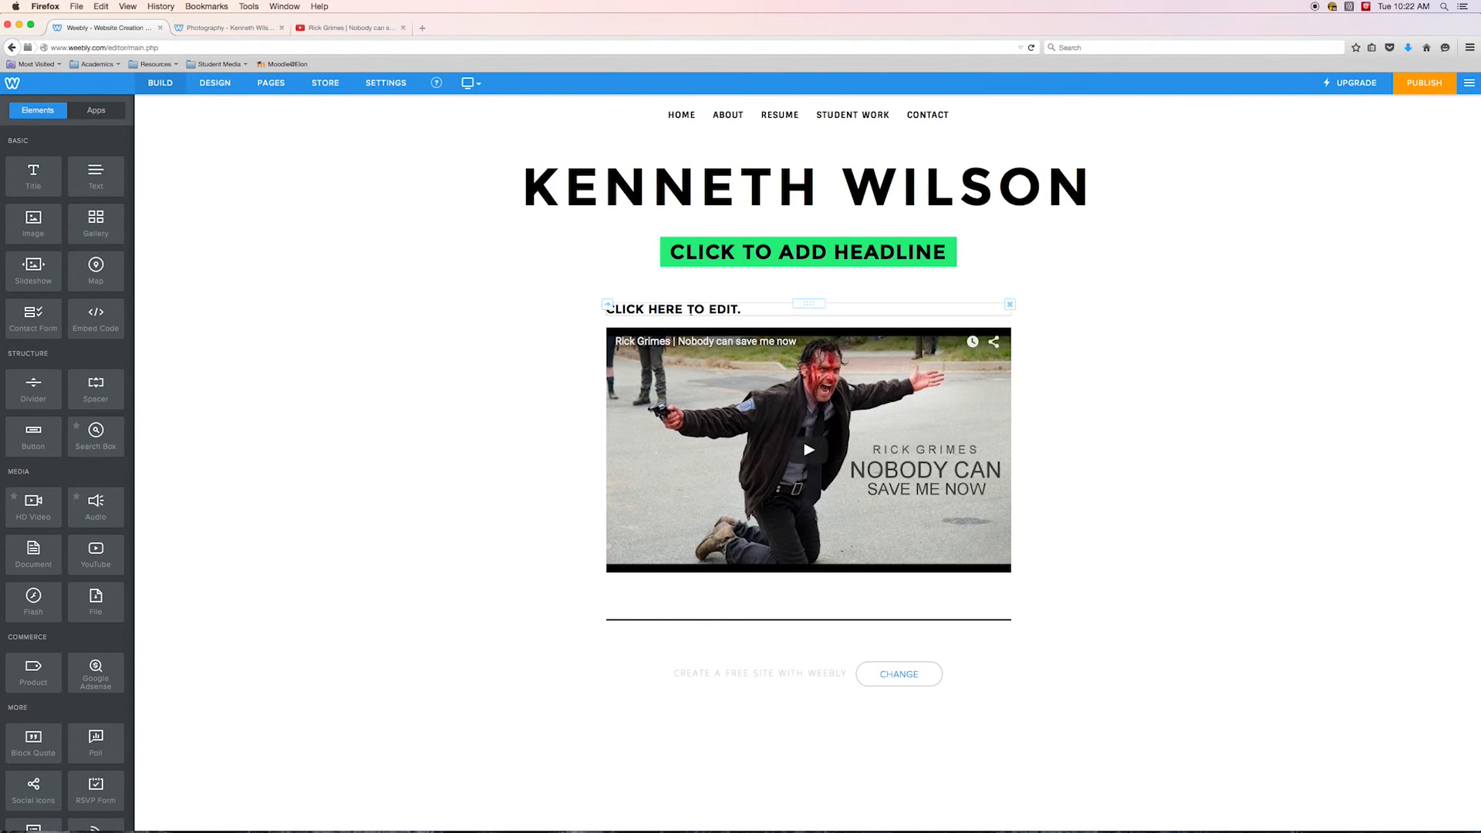
left_click(753, 310)
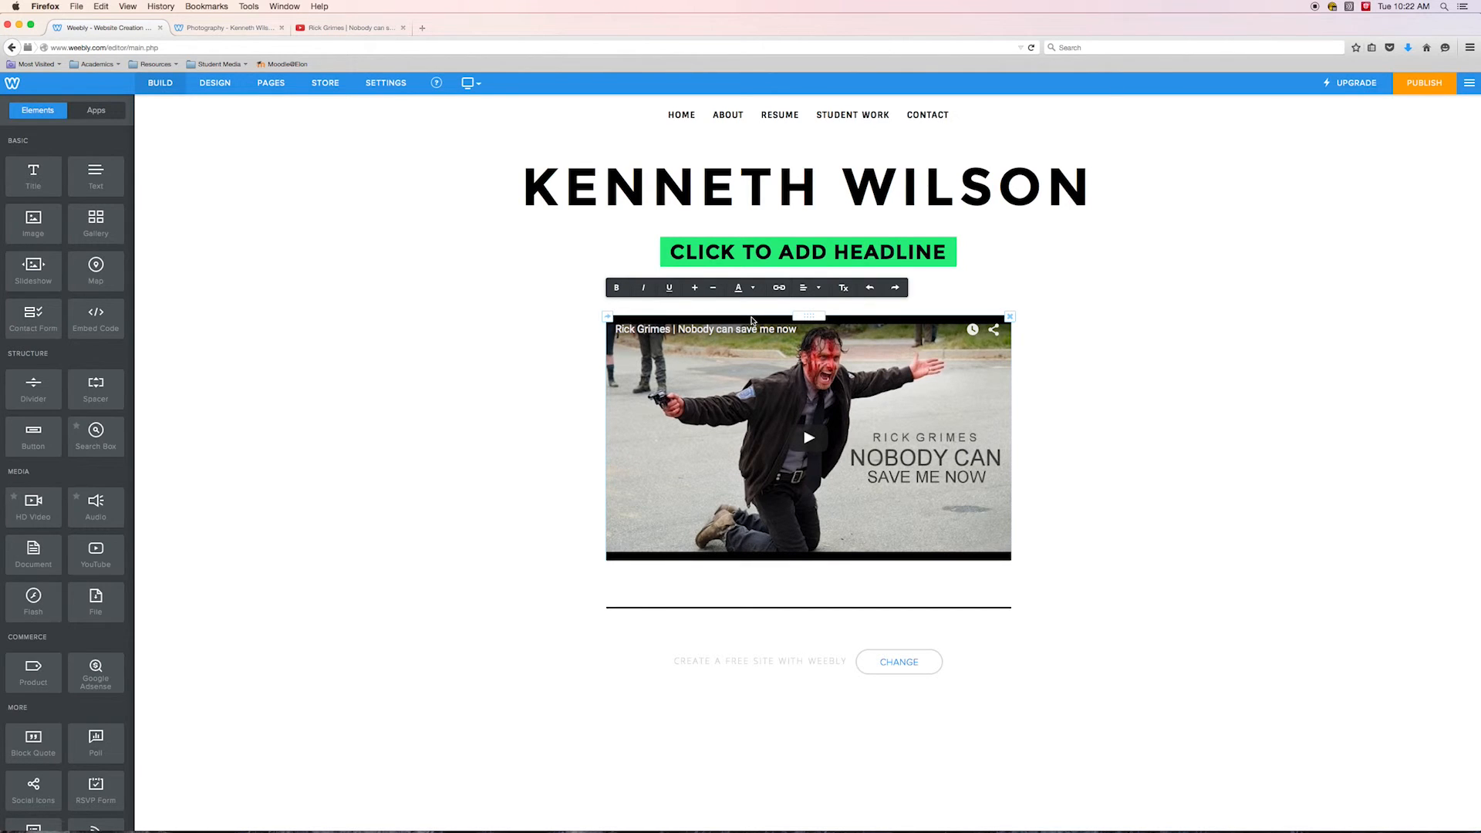
key("BackSpace")
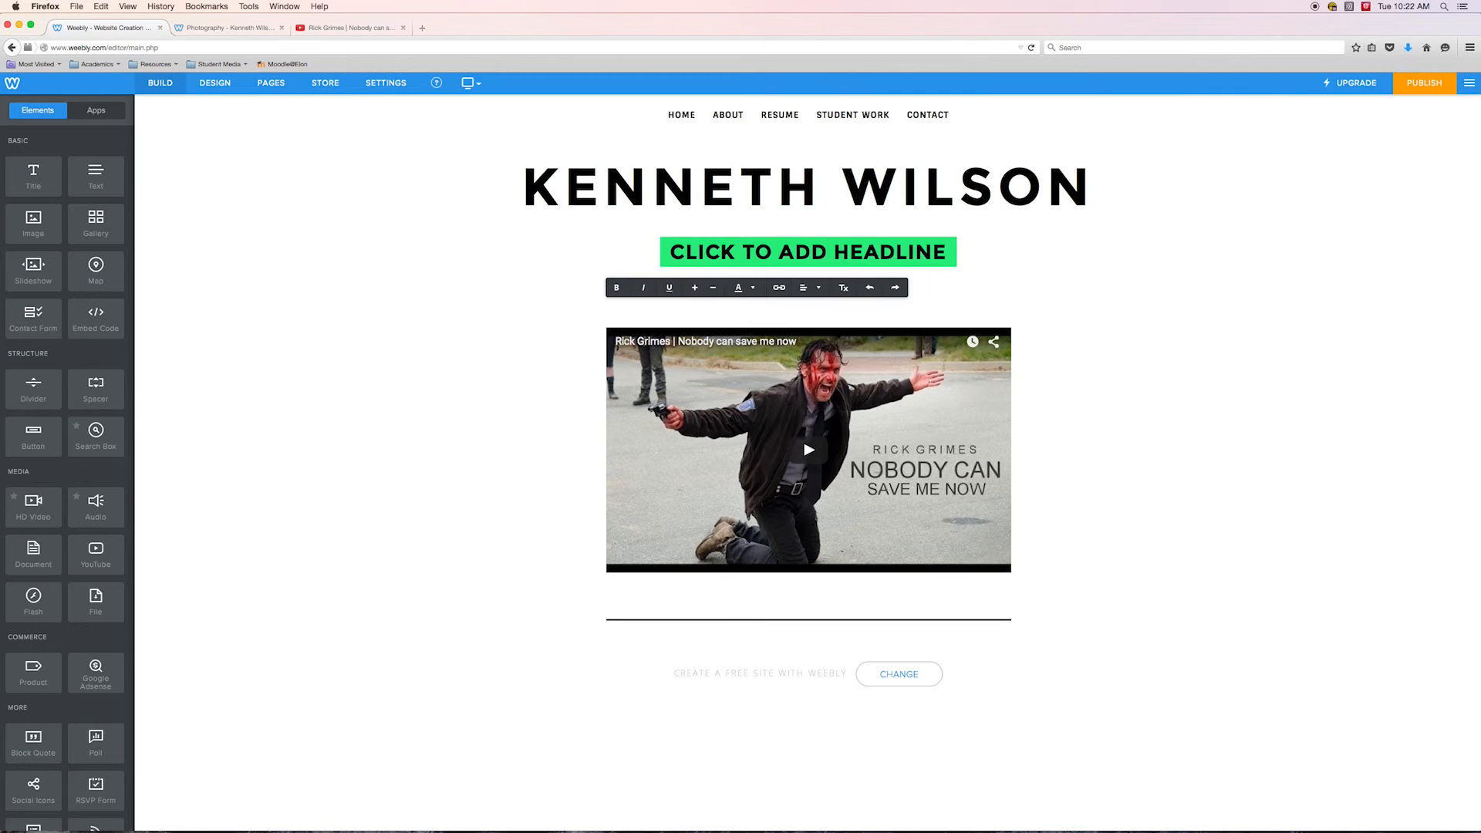
type("PROMOTIONAL VIDEOS")
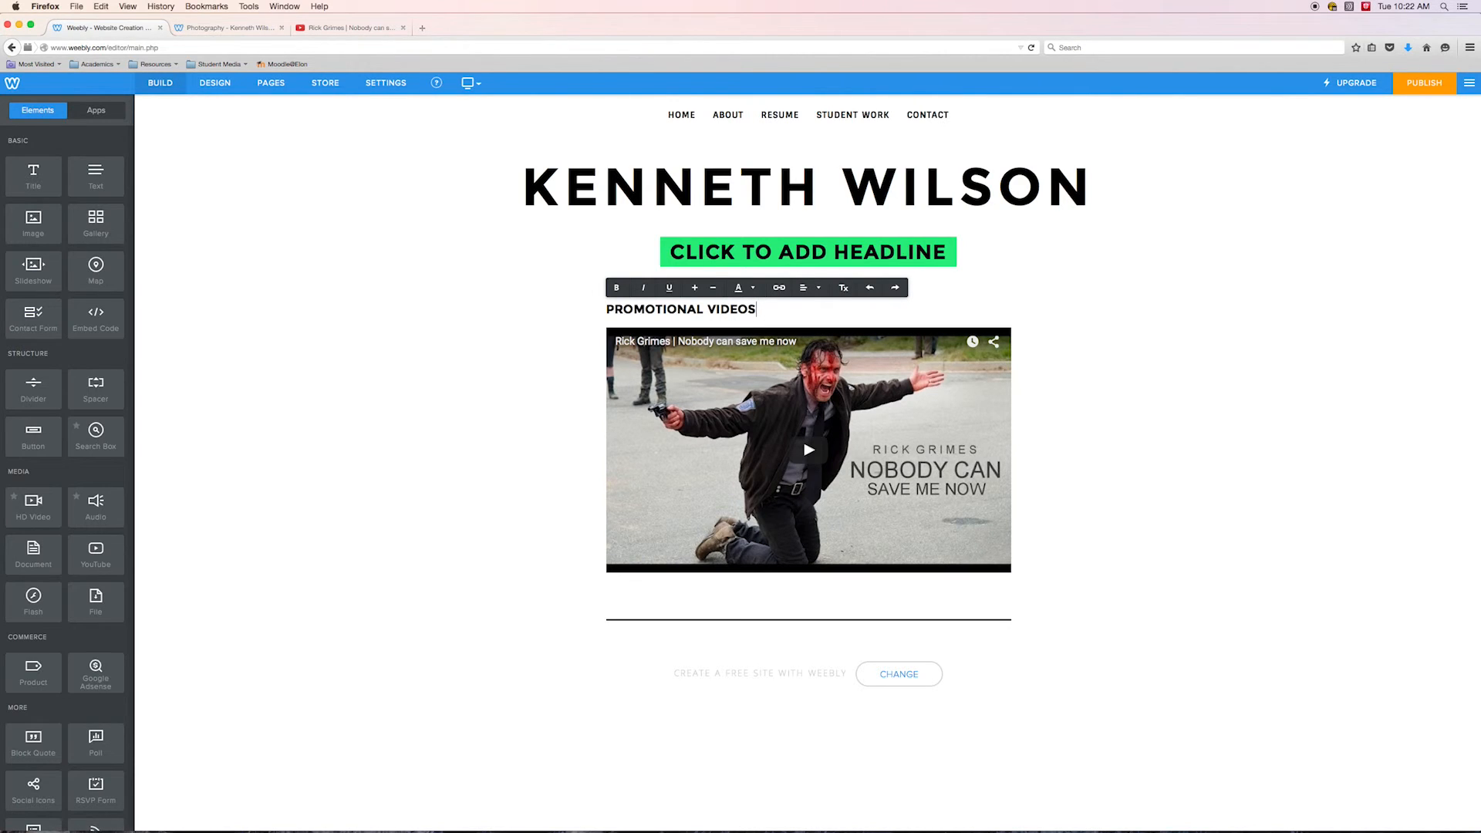
key("Return")
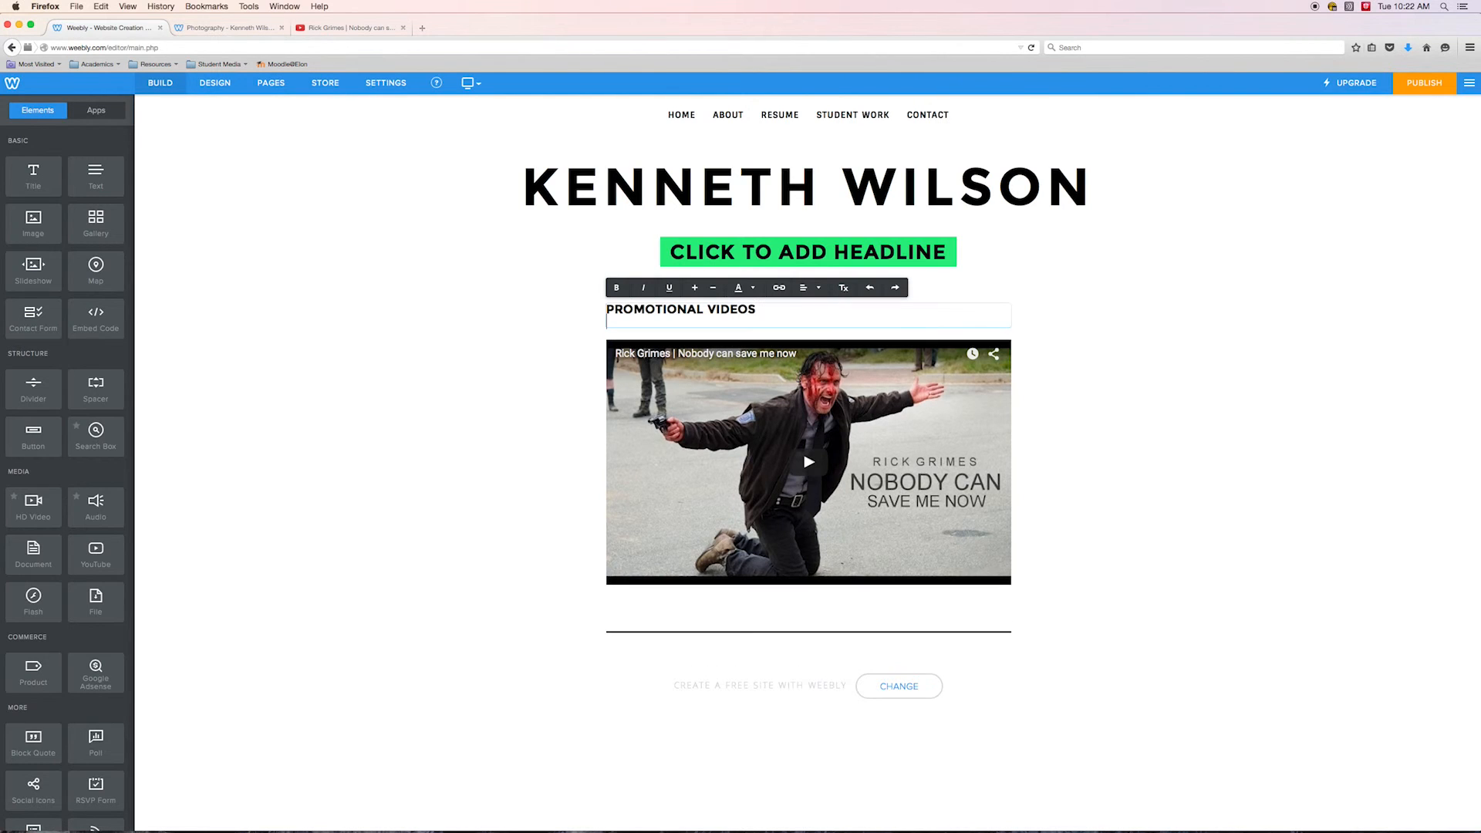
key("BackSpace")
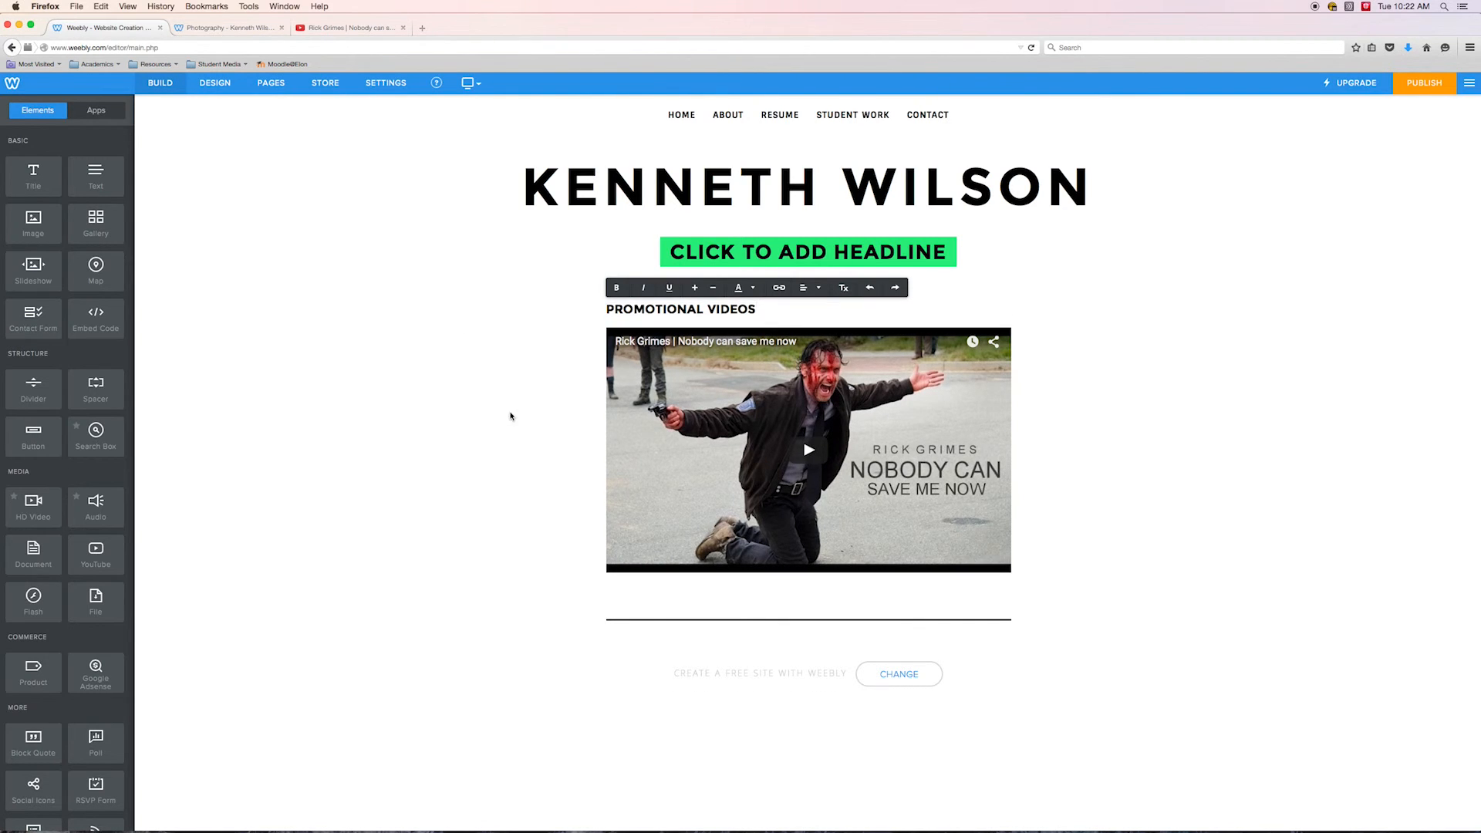
left_click(511, 416)
Add a text block under the title reading "These are promotional videos that I made to show how good at killing zombies I am."
left_click_drag(95, 176, 692, 357)
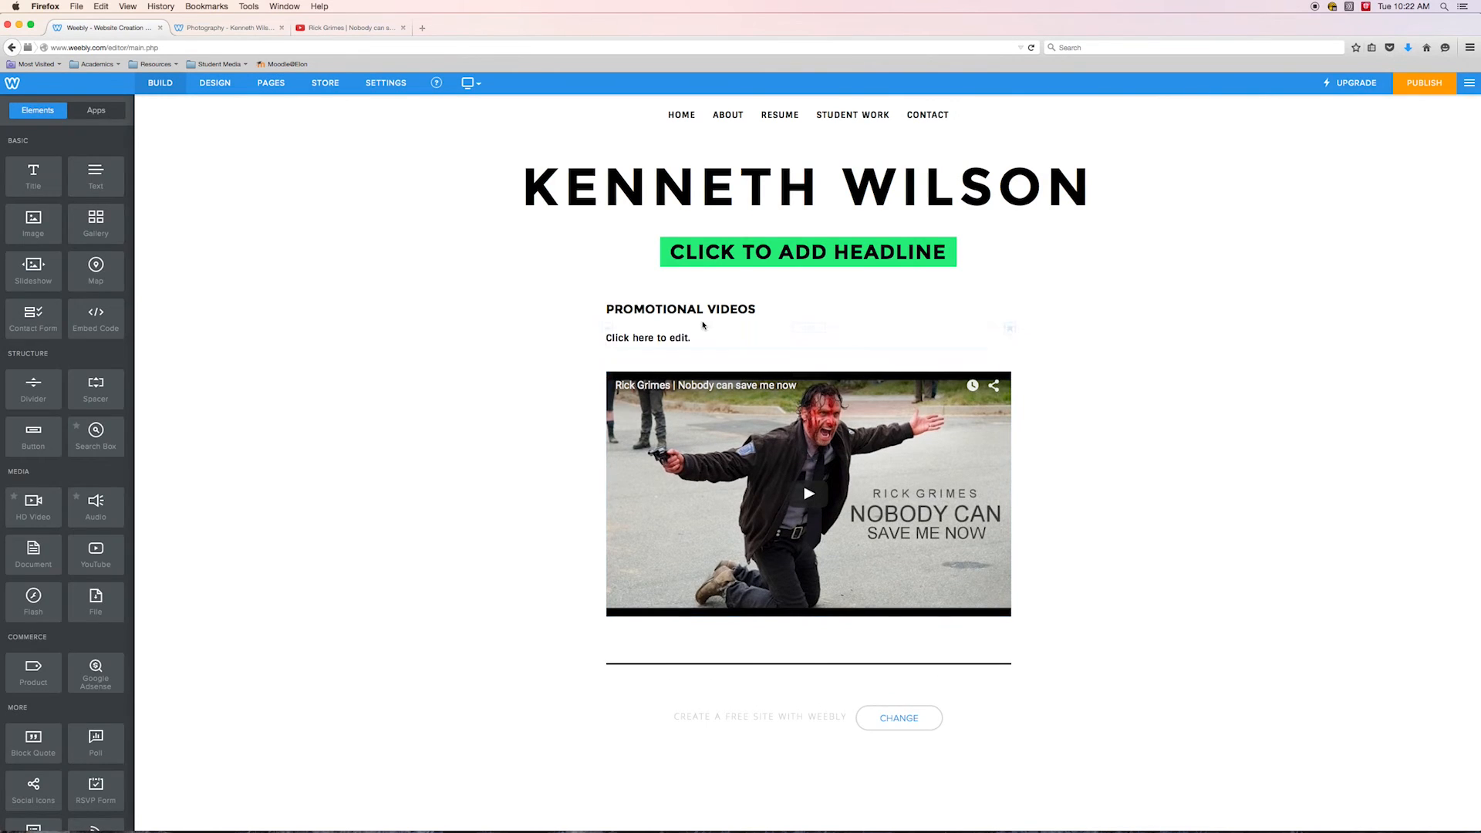
left_click(698, 331)
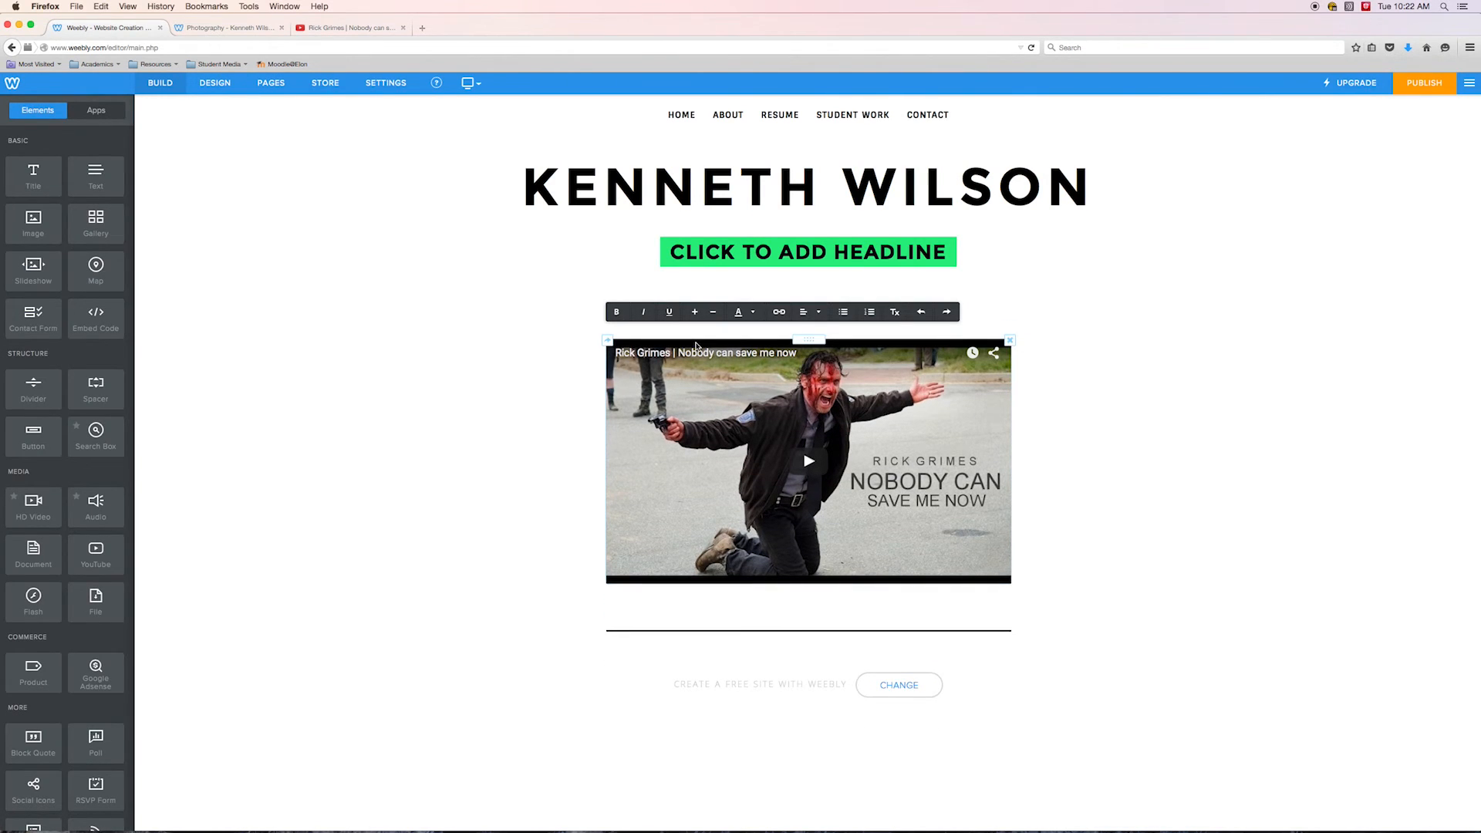
type("These a")
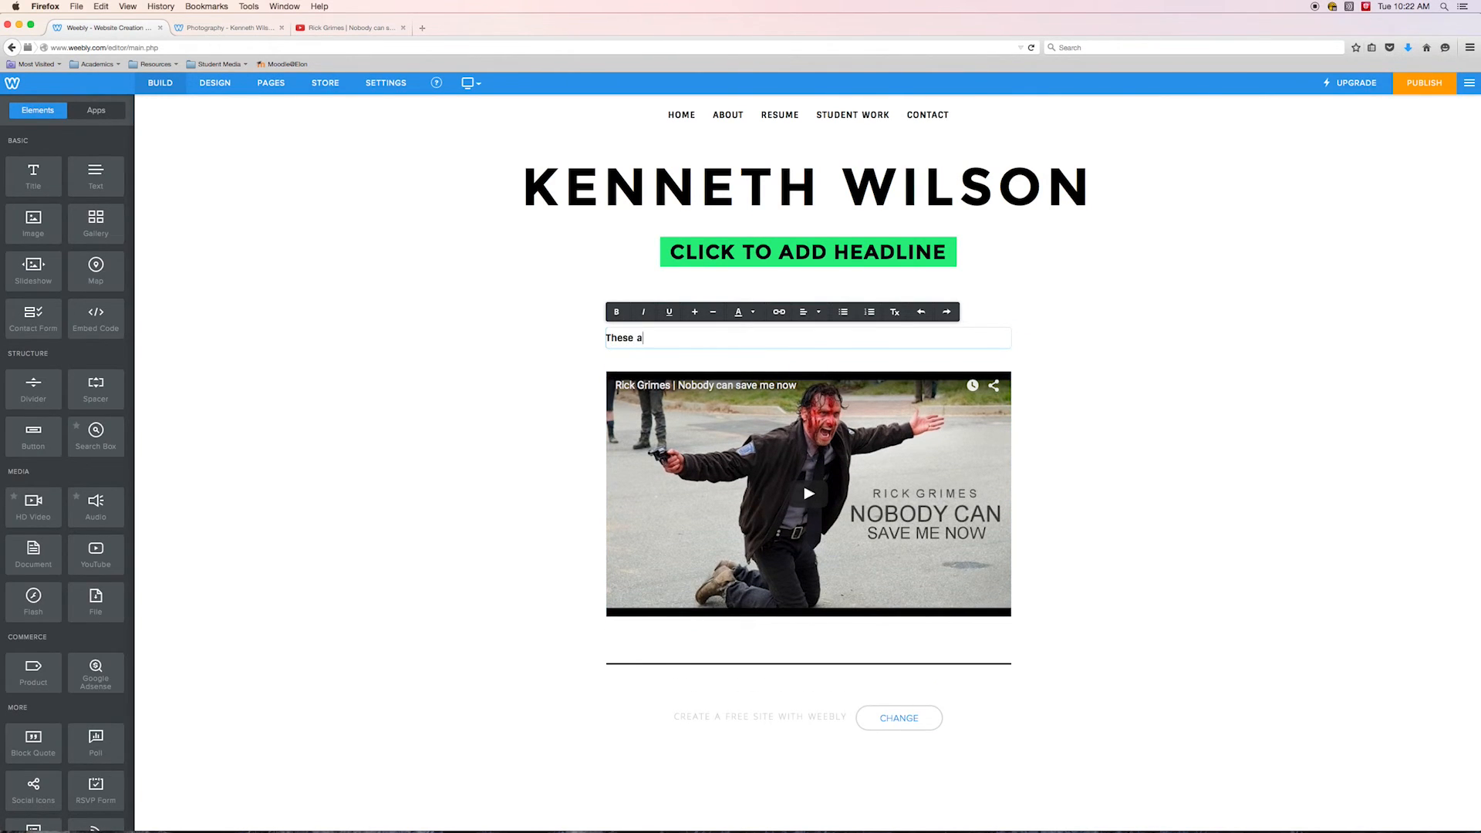
type("re promotional videos that I made to show how go")
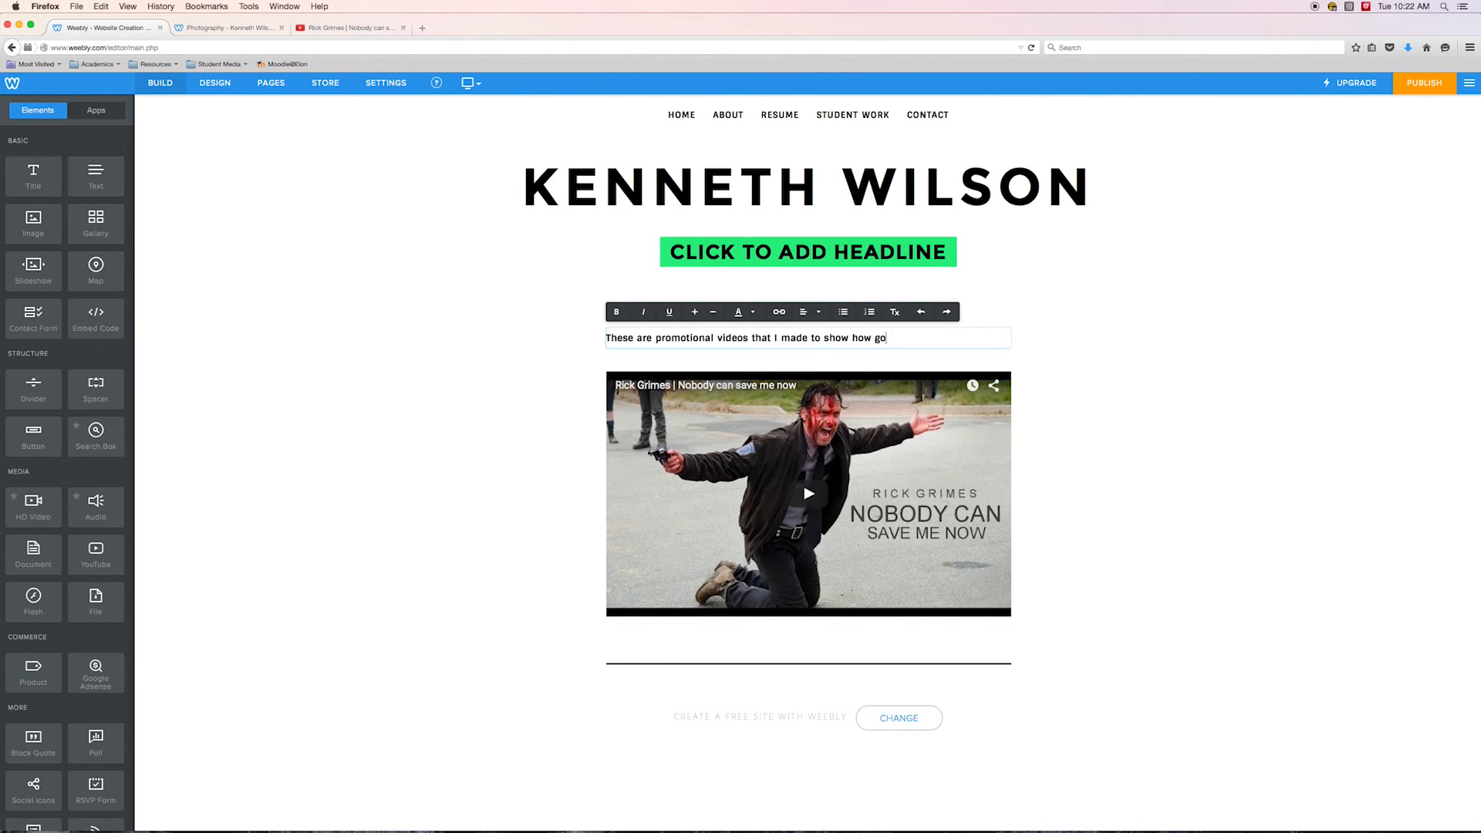
type("od at killing zombies I am.")
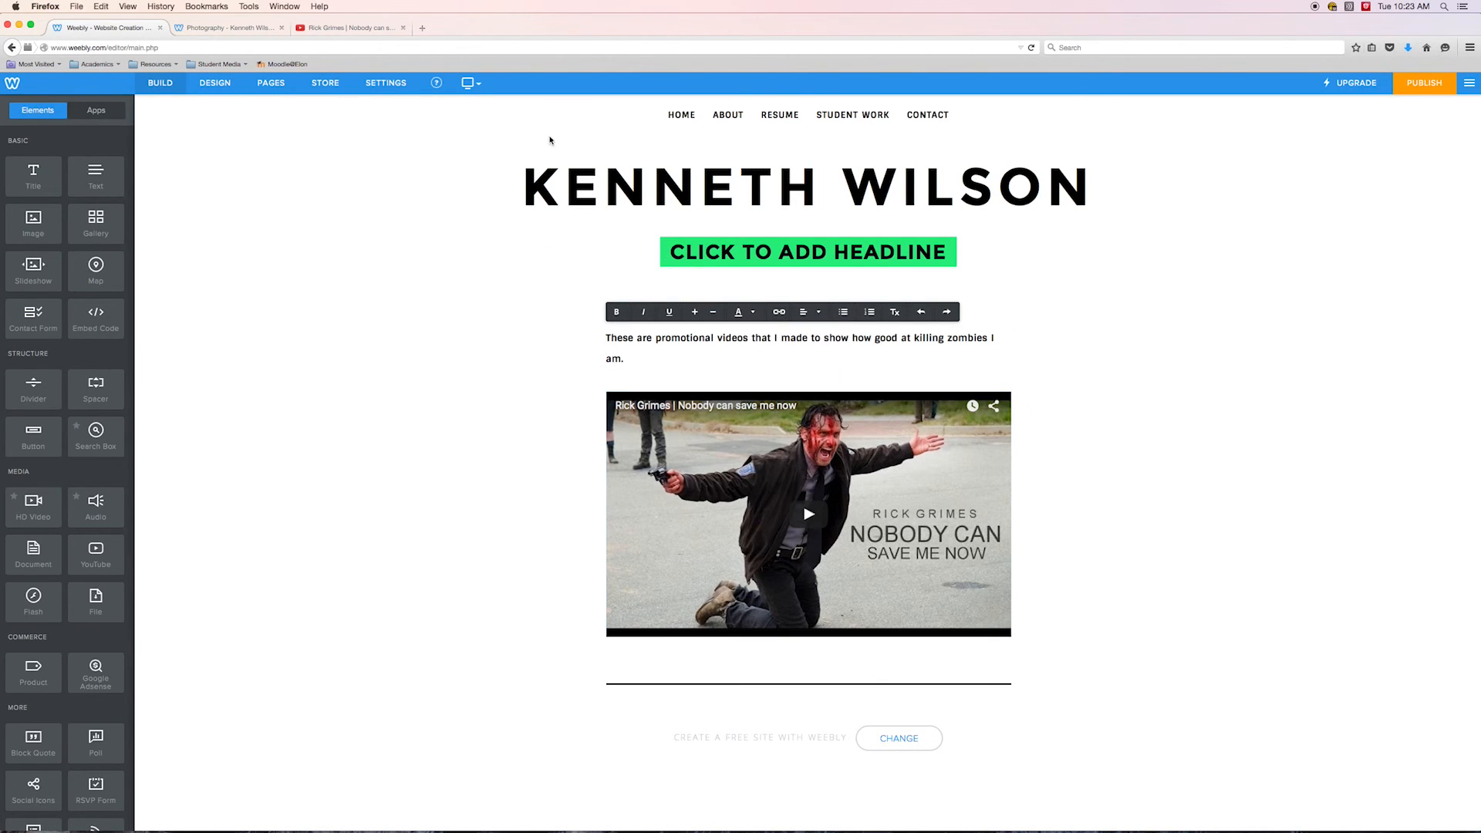
Open the Photography page for editing and add a title reading THESE ARE MY HEAD SHOTS above the slideshow
left_click(271, 82)
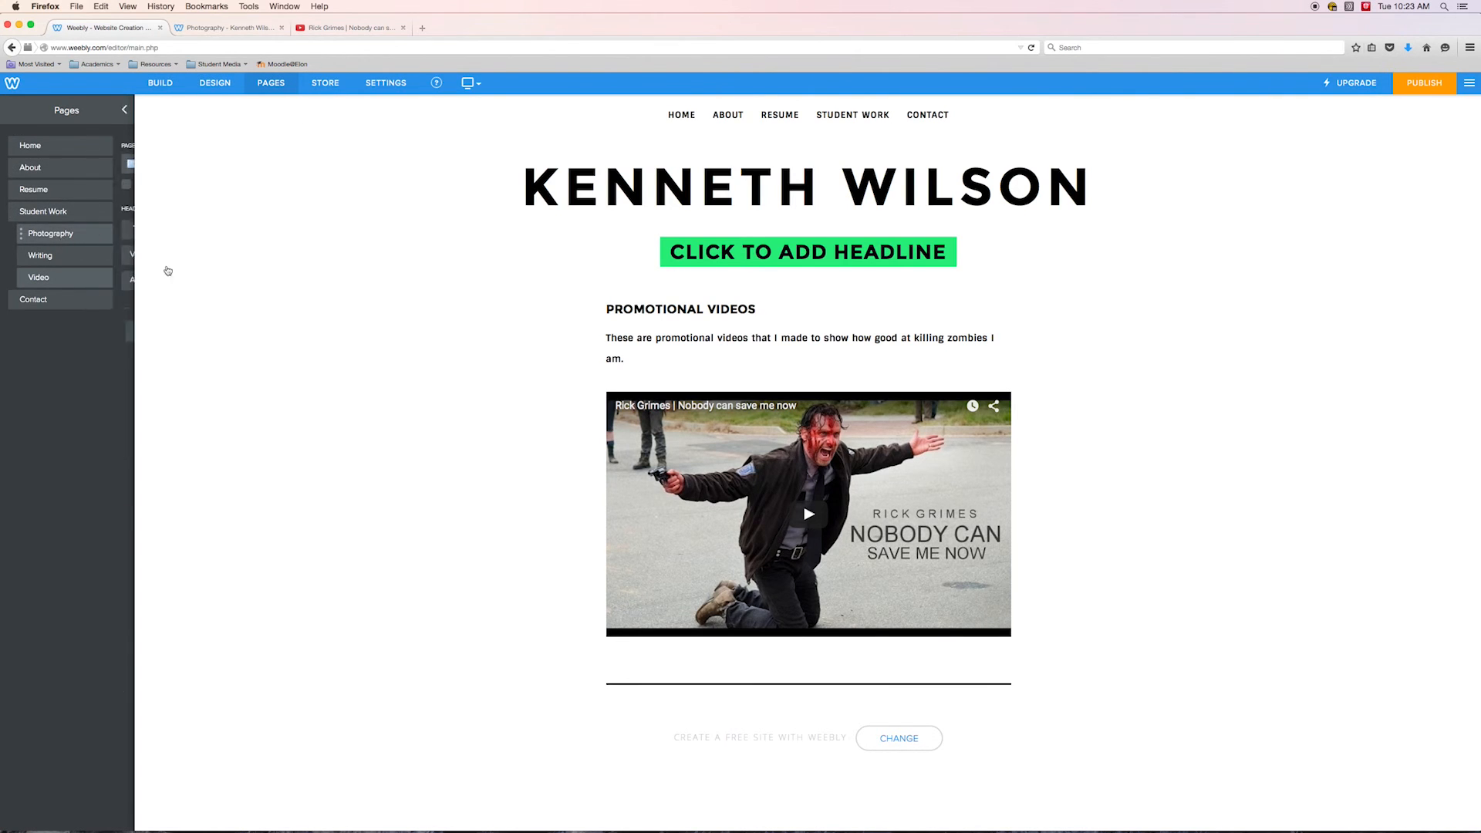
left_click(87, 244)
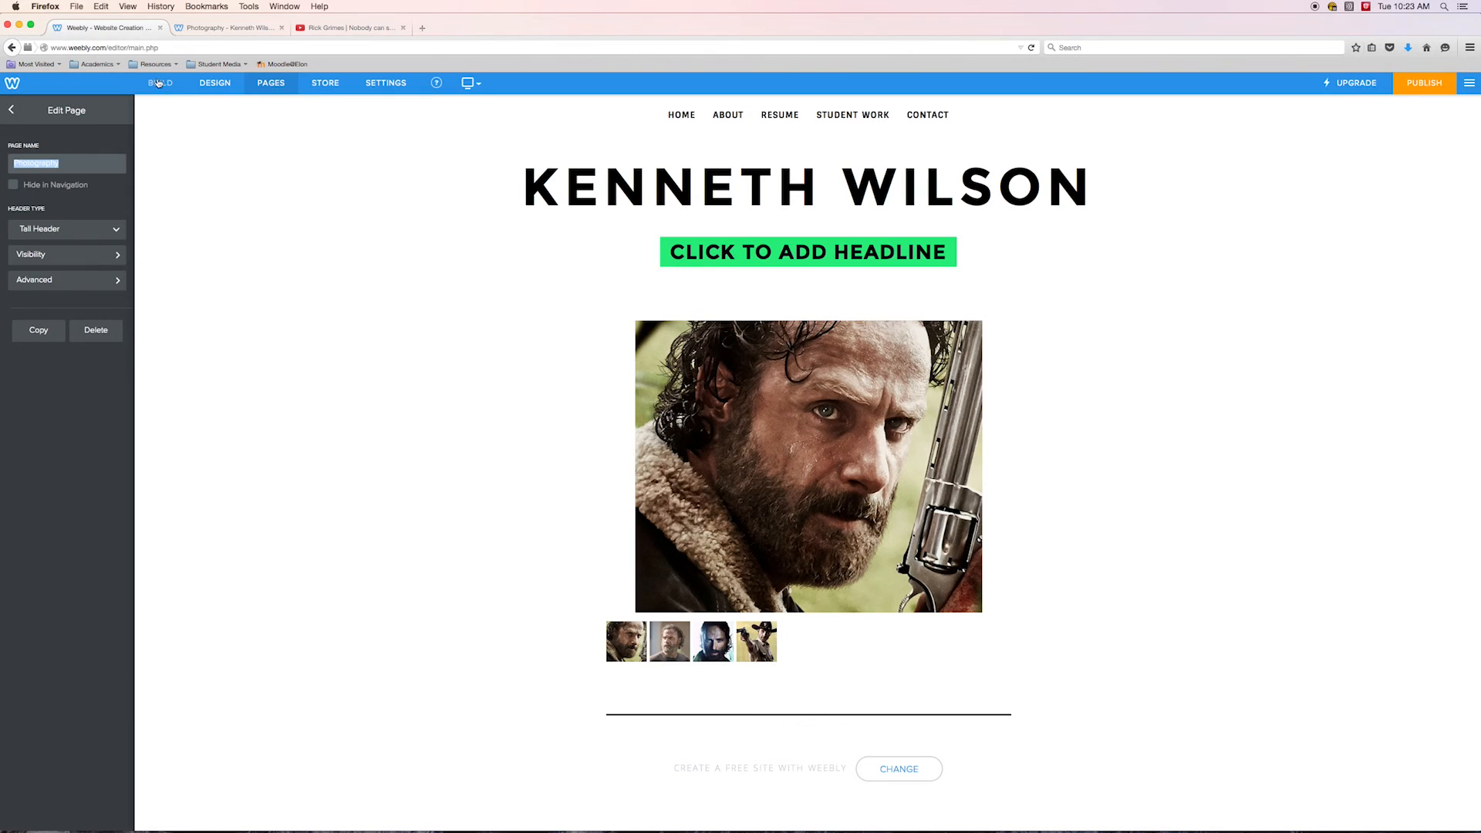
left_click(159, 83)
left_click_drag(95, 176, 740, 312)
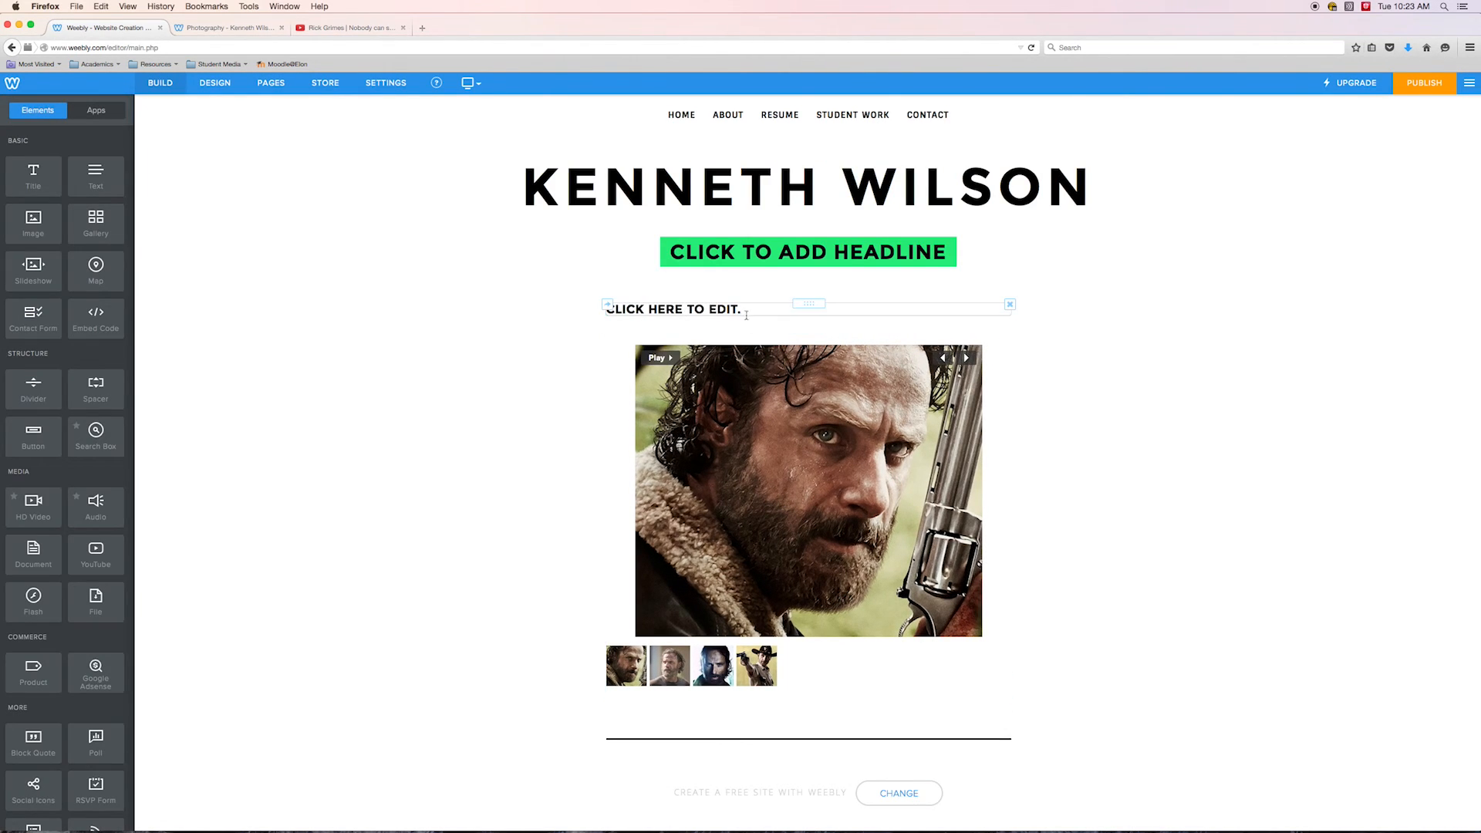
left_click(744, 311)
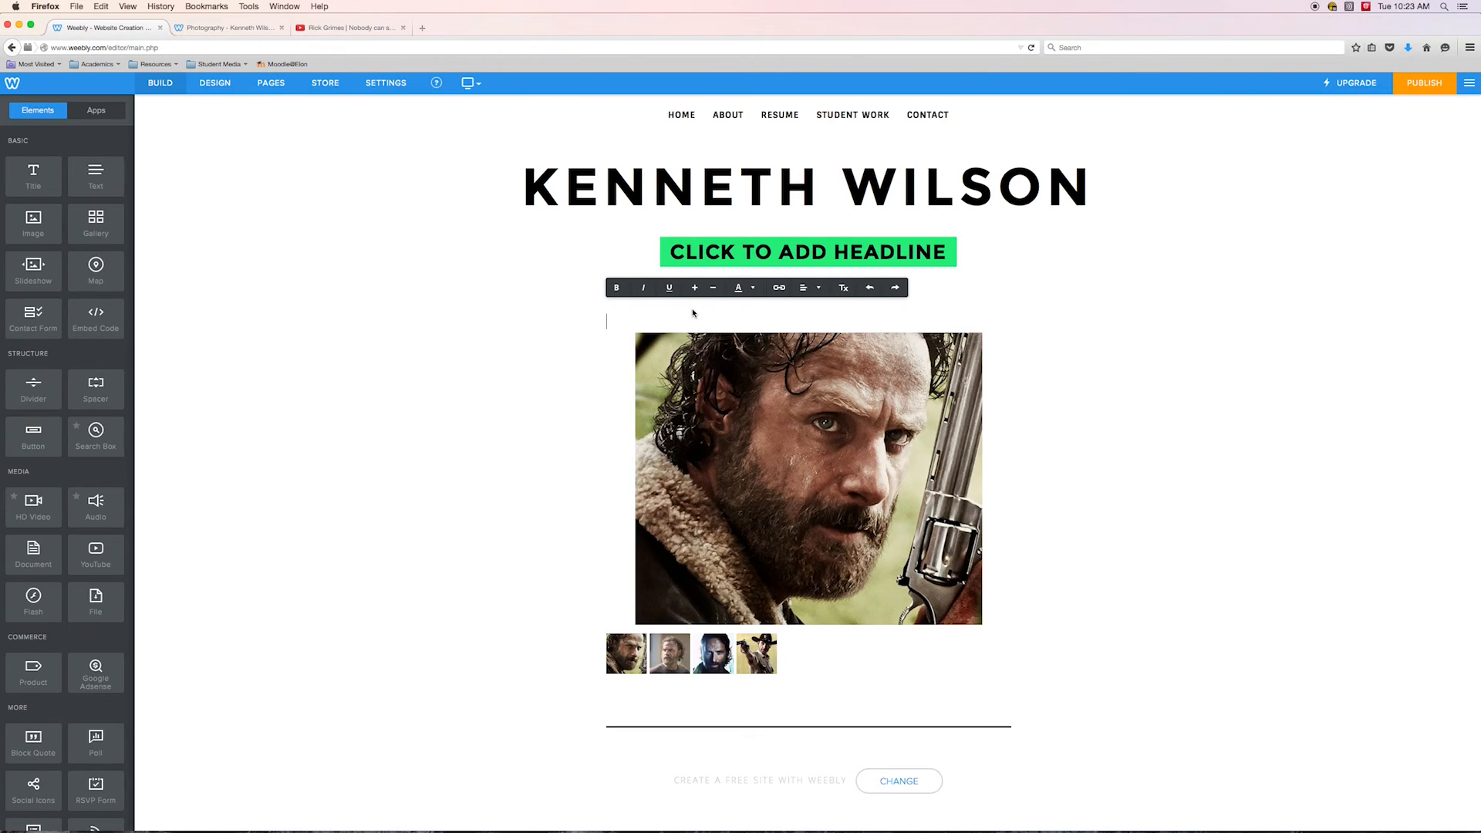
type("THESE ARE MY HEAD SHOTS")
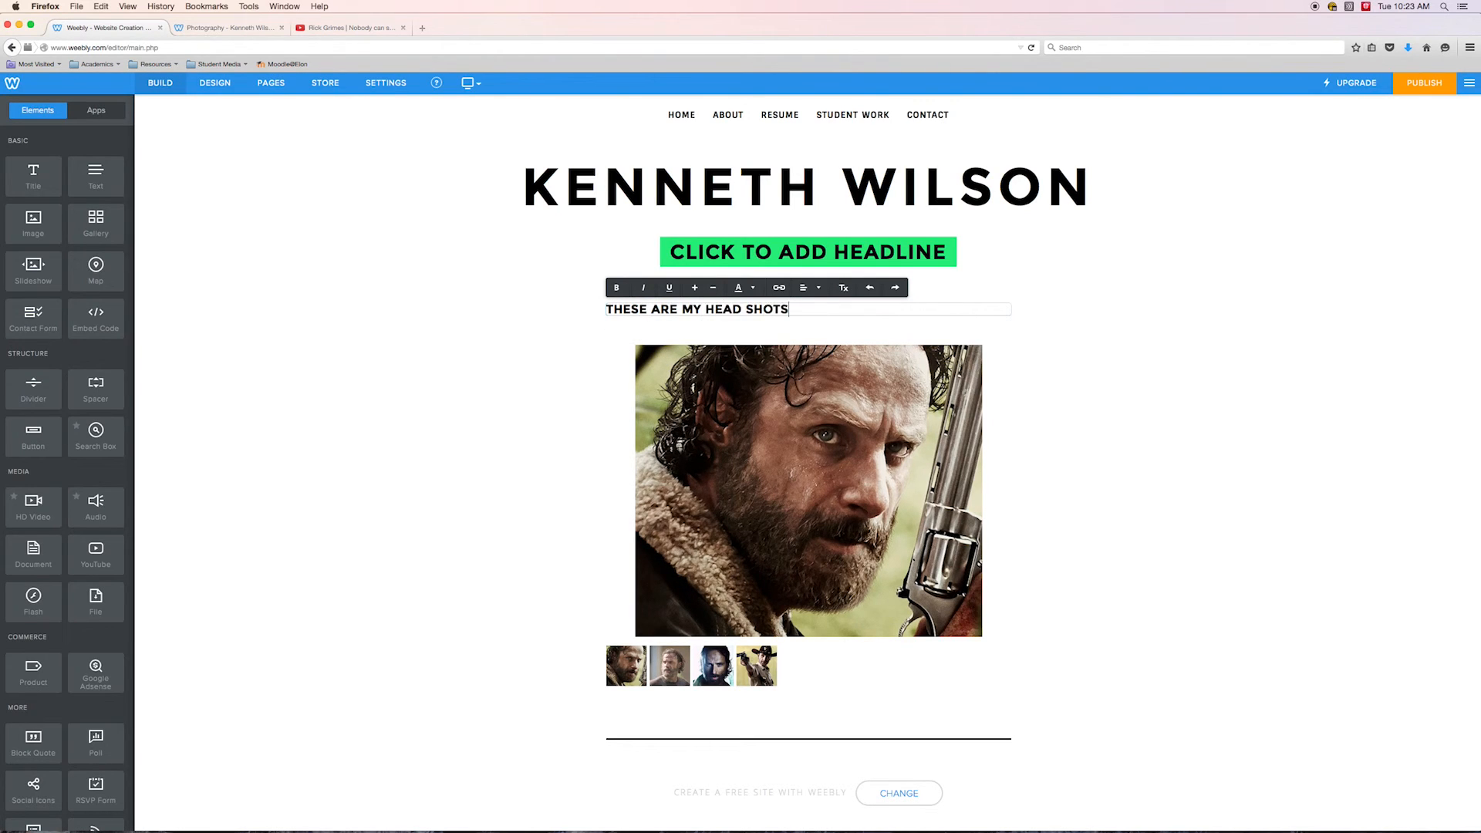
Add a text block under the title reading "These are head shots of me for promotional materials."
left_click_drag(92, 176, 644, 349)
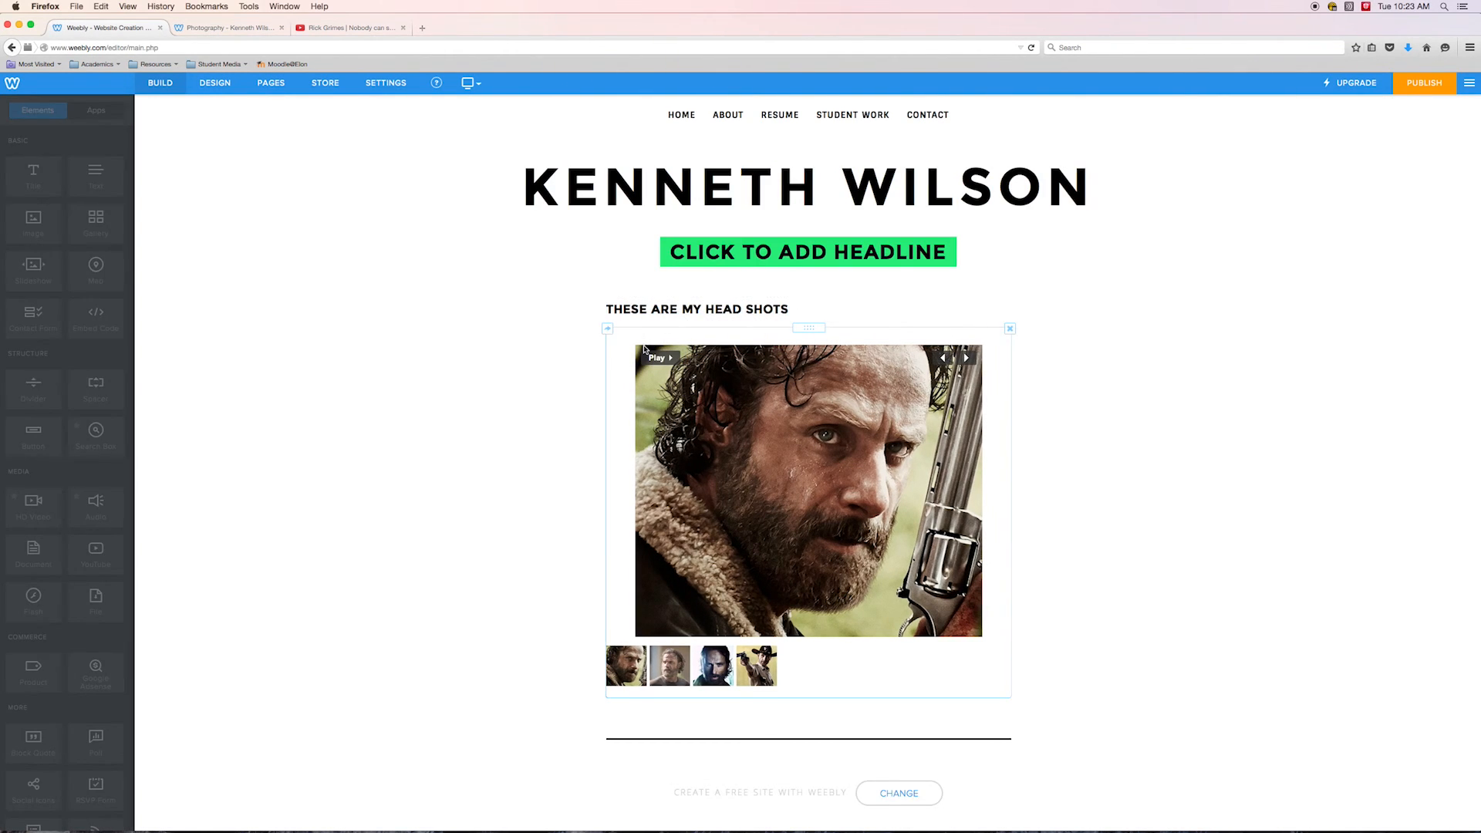
left_click(658, 340)
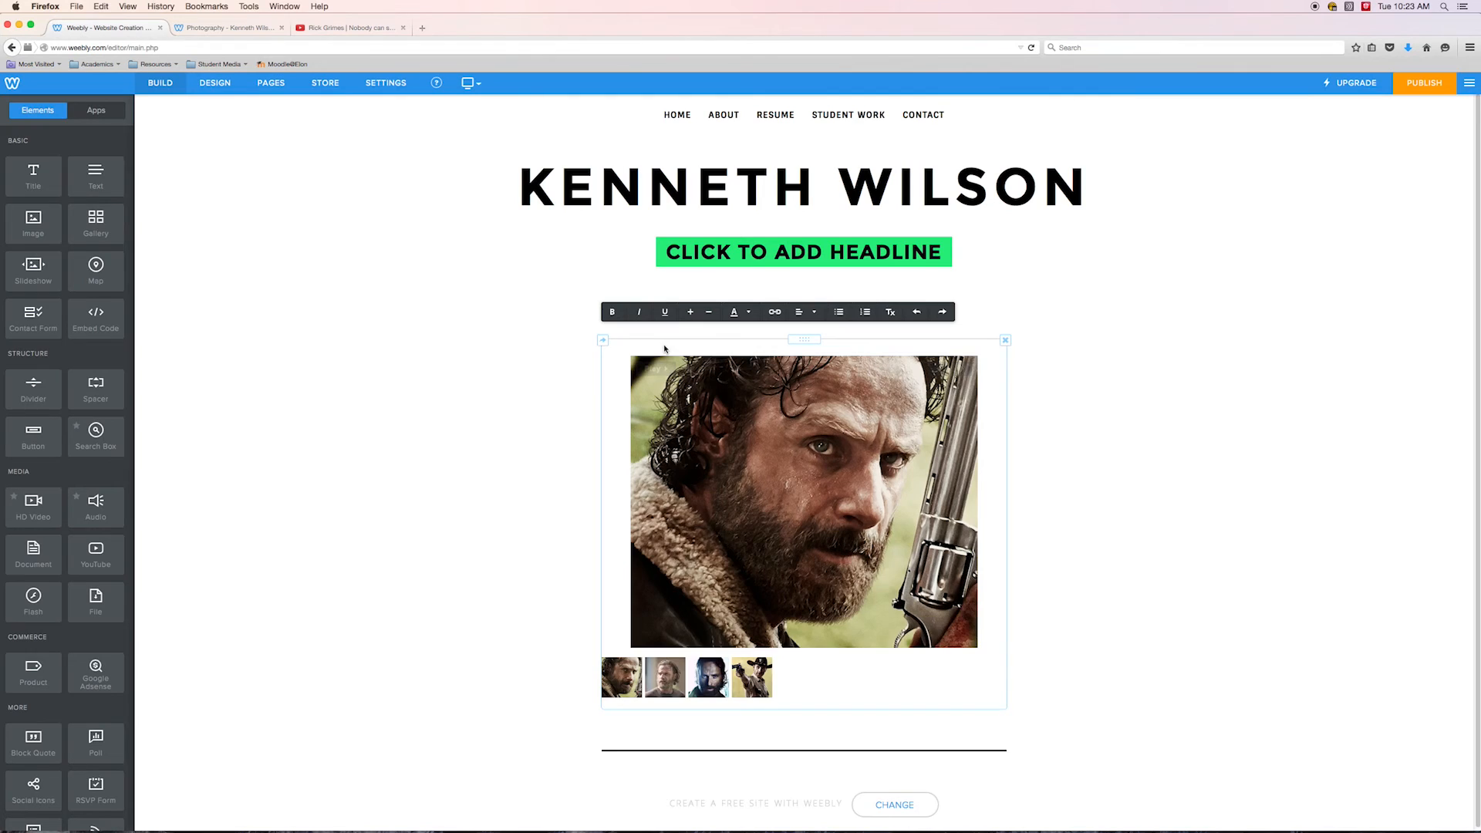
type("Theae are h")
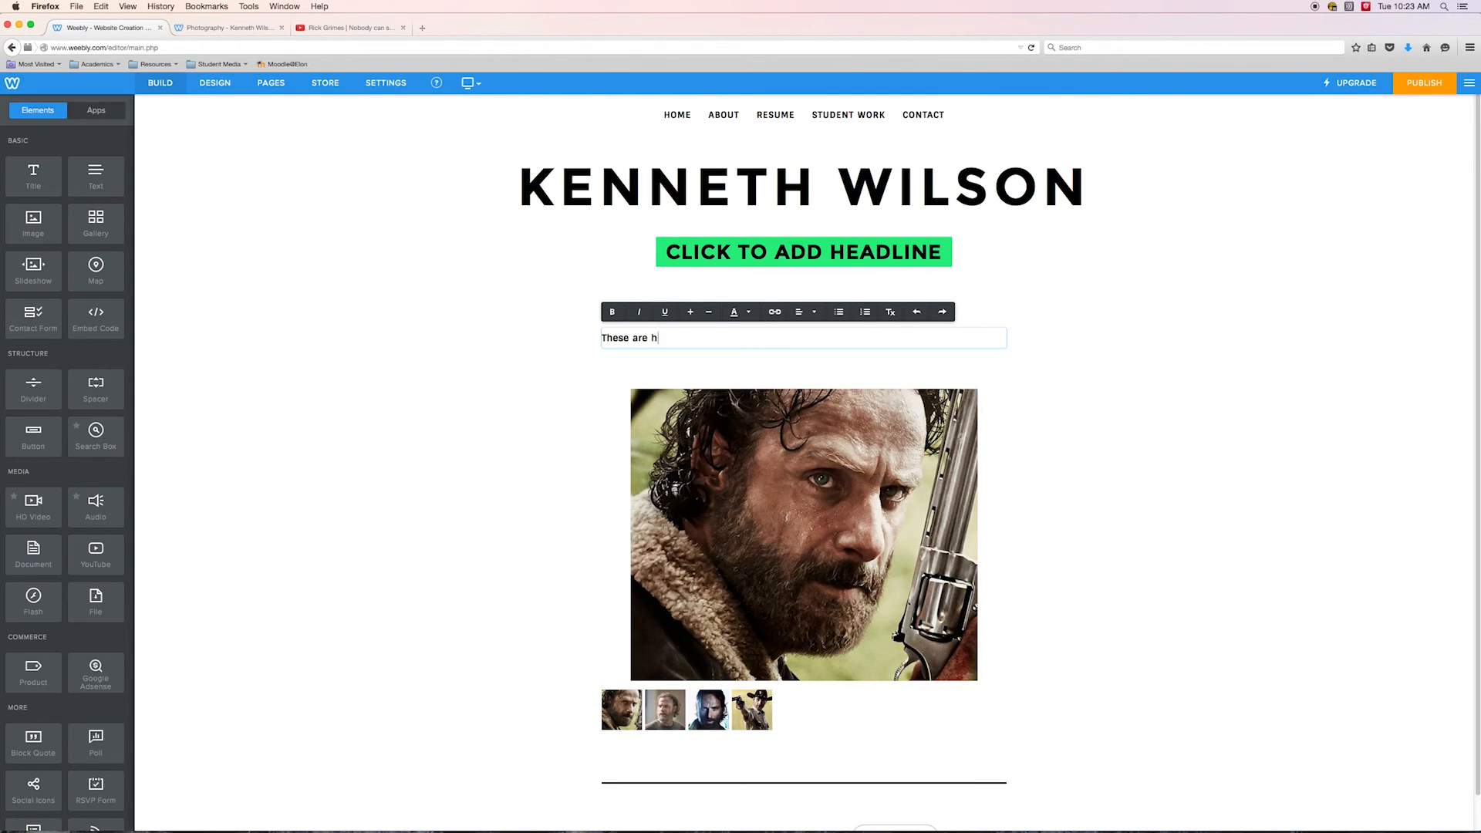
type("ead shots of me for promotional materials.")
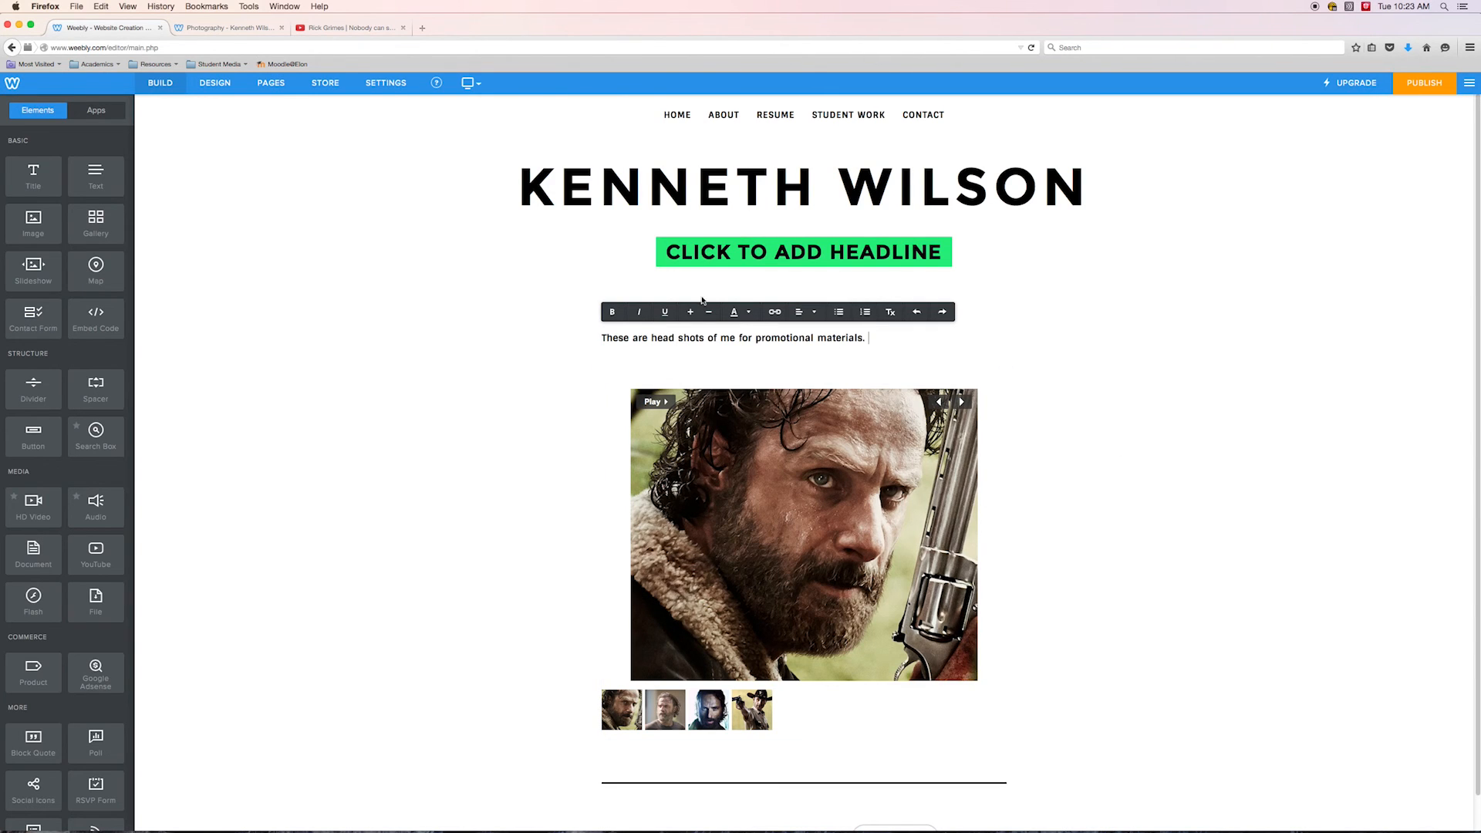
left_click(410, 417)
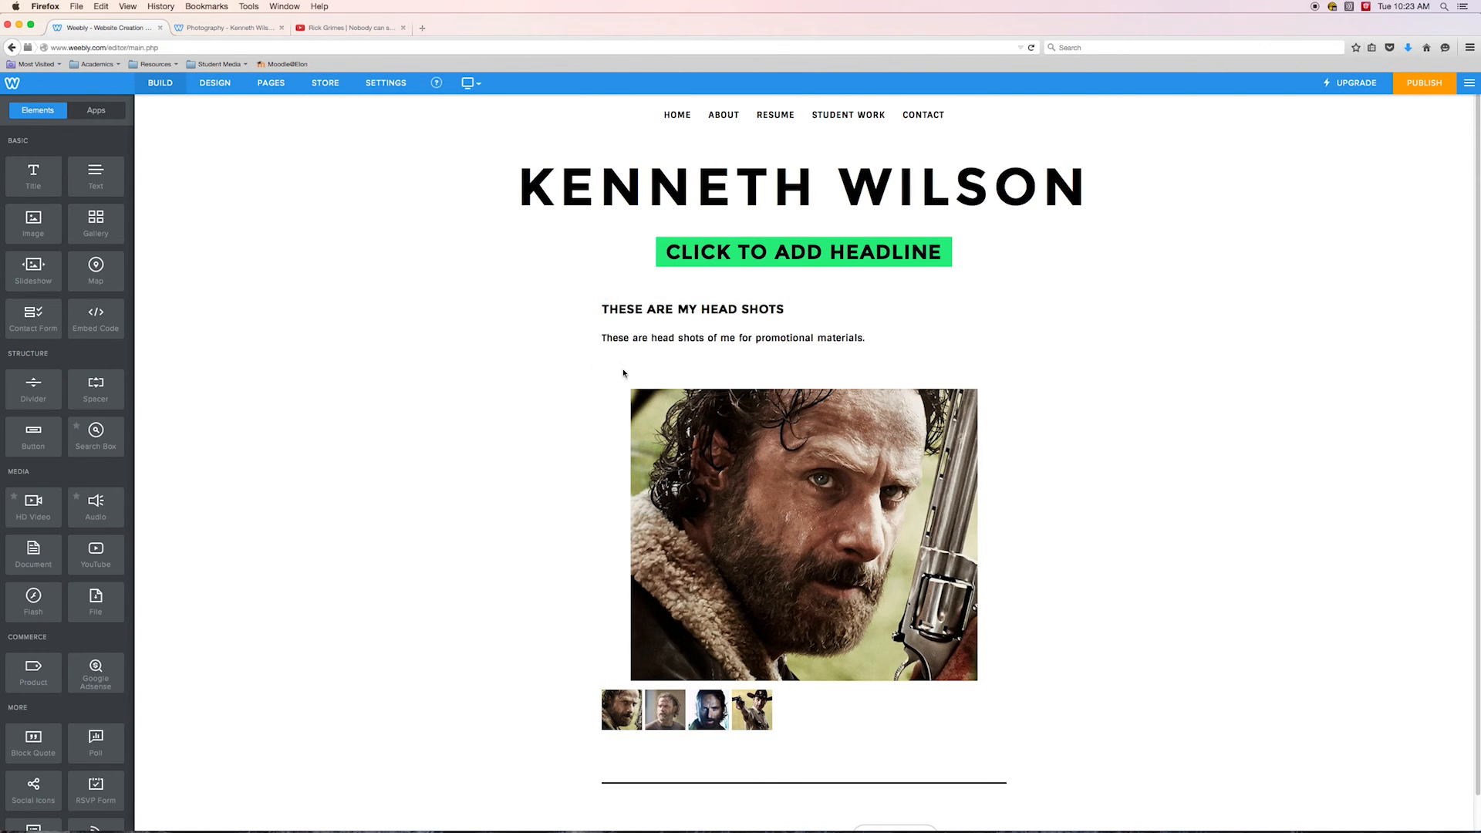
triple_click(852, 344)
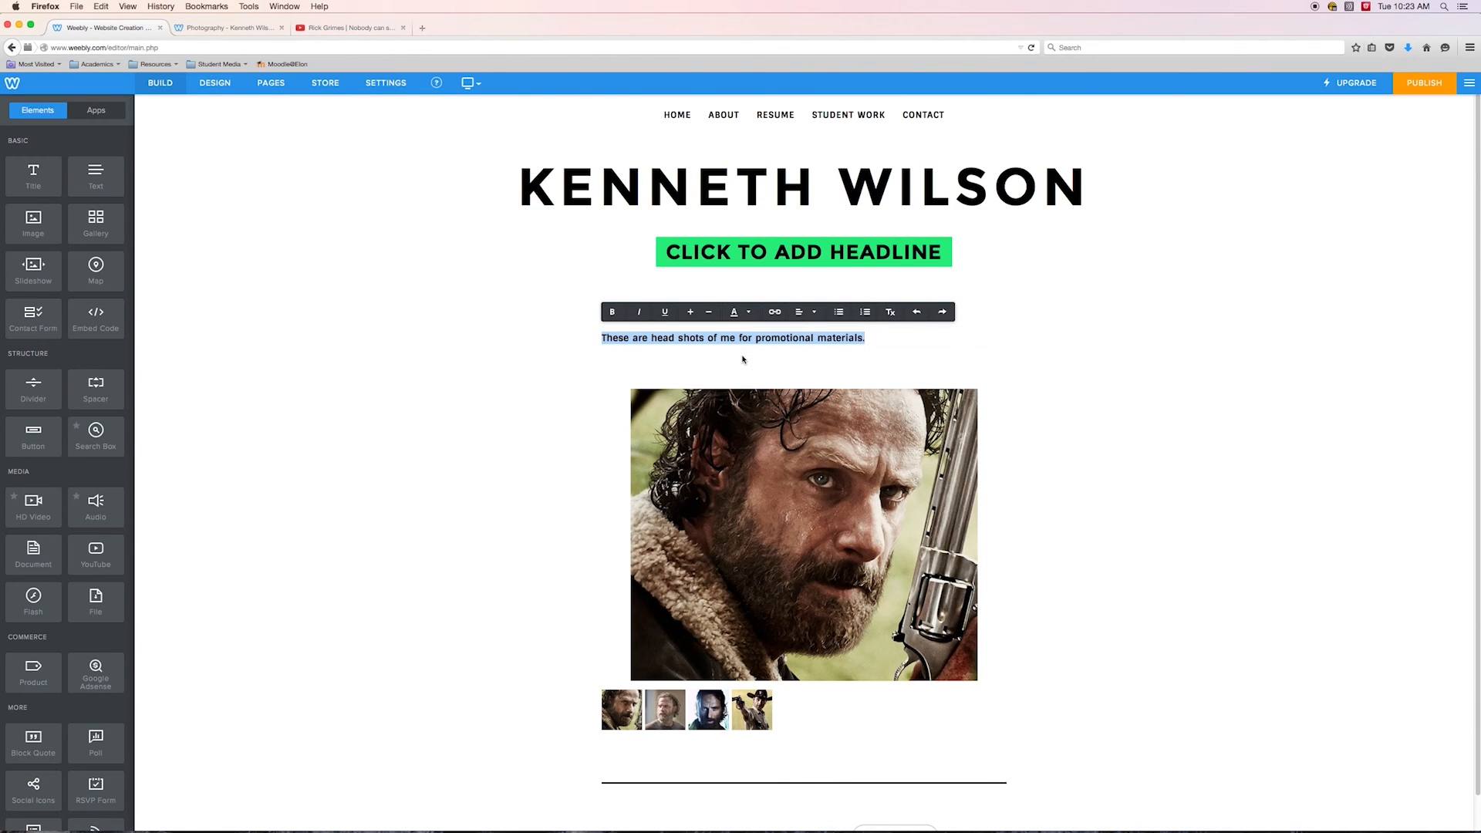
left_click(1157, 421)
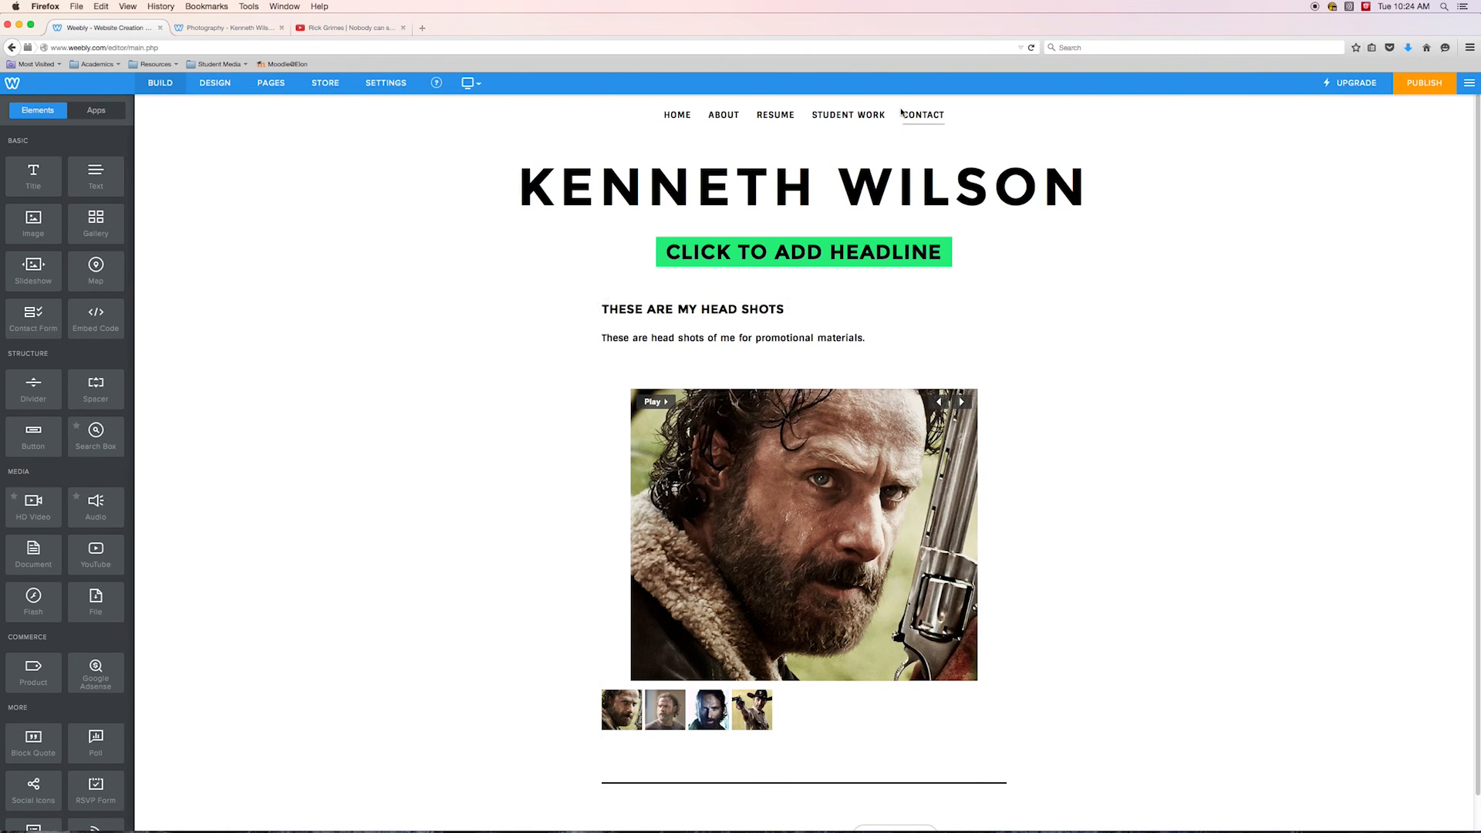
Open the Resume page in the editor
left_click(271, 82)
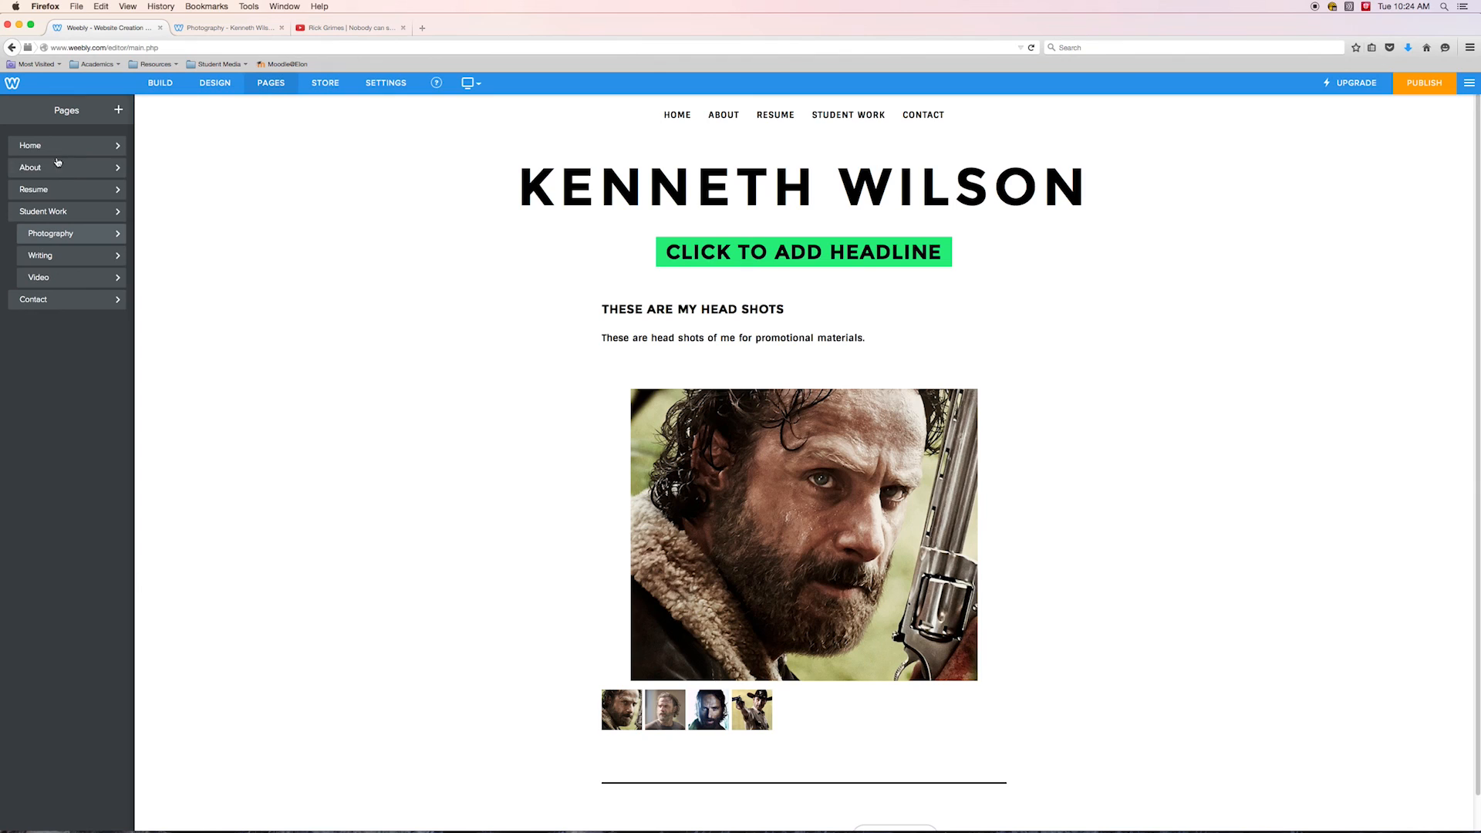
left_click(46, 189)
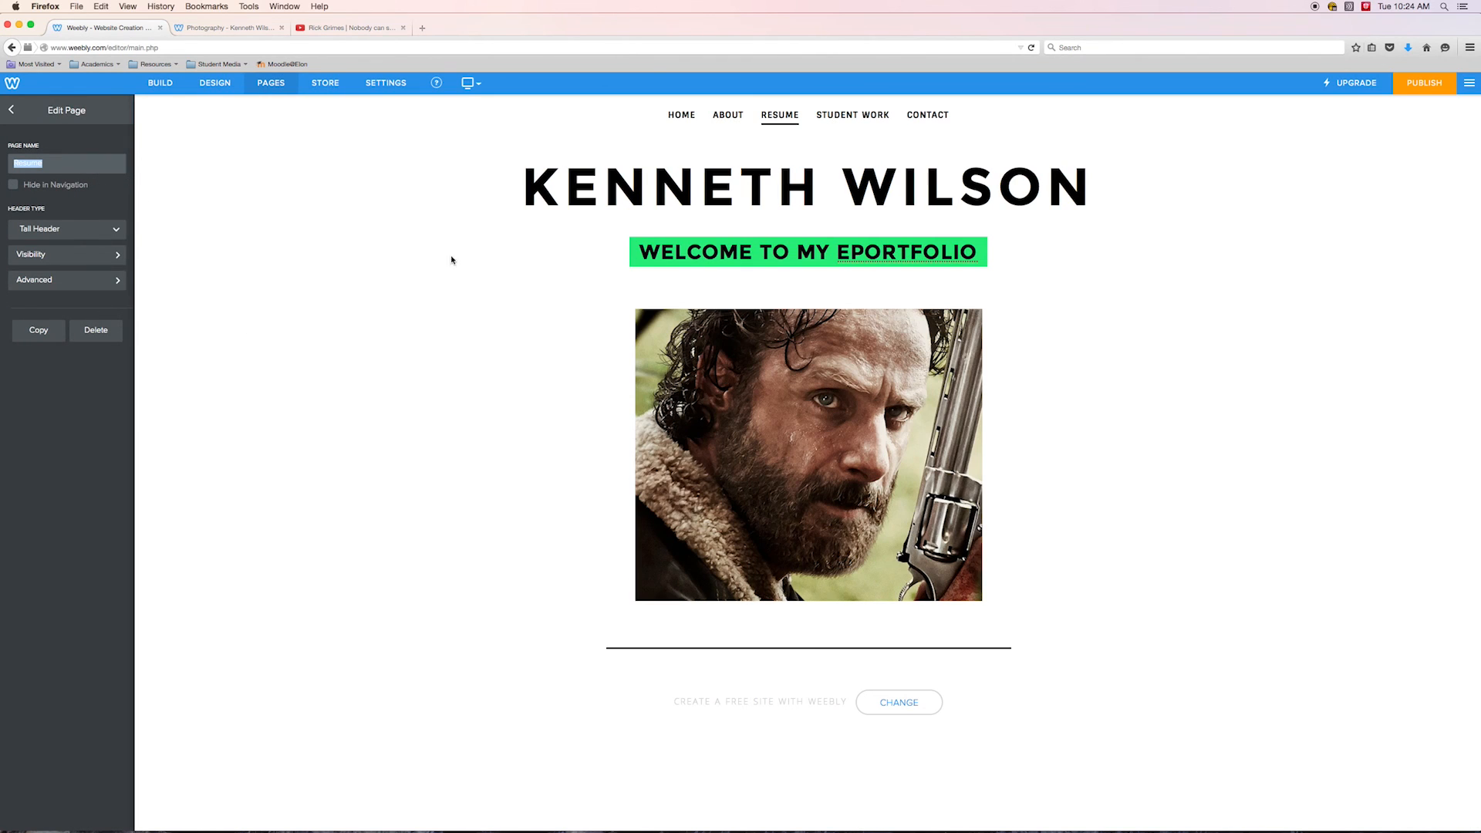
left_click(339, 350)
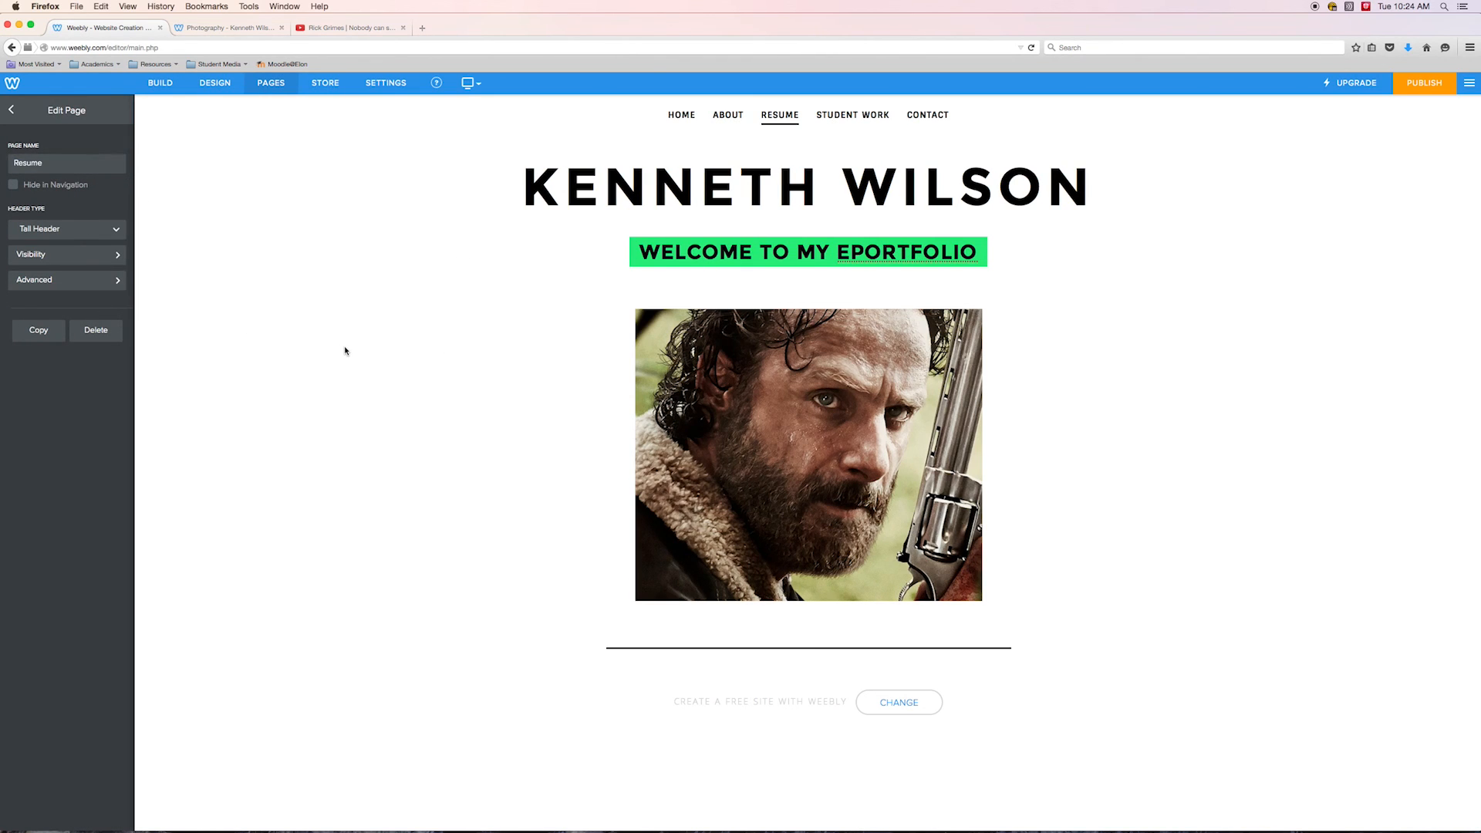